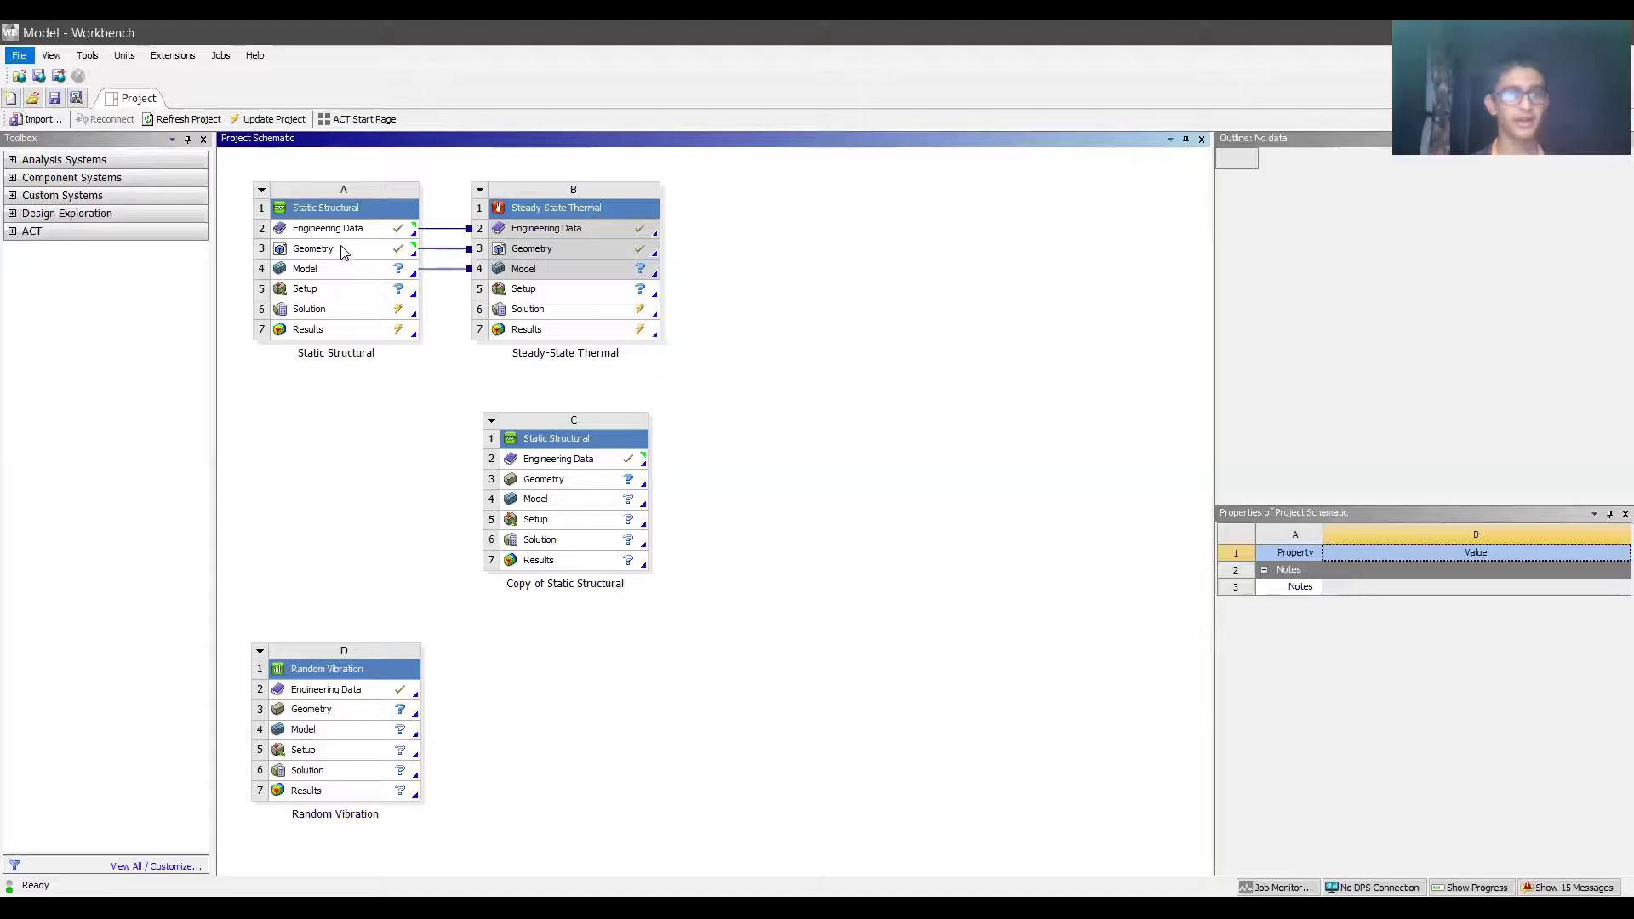
# Examine the Geometry and Model cells of the first Static Structural system, including their properties and the editing and geometry replacement options.
pyautogui.click(345, 249)
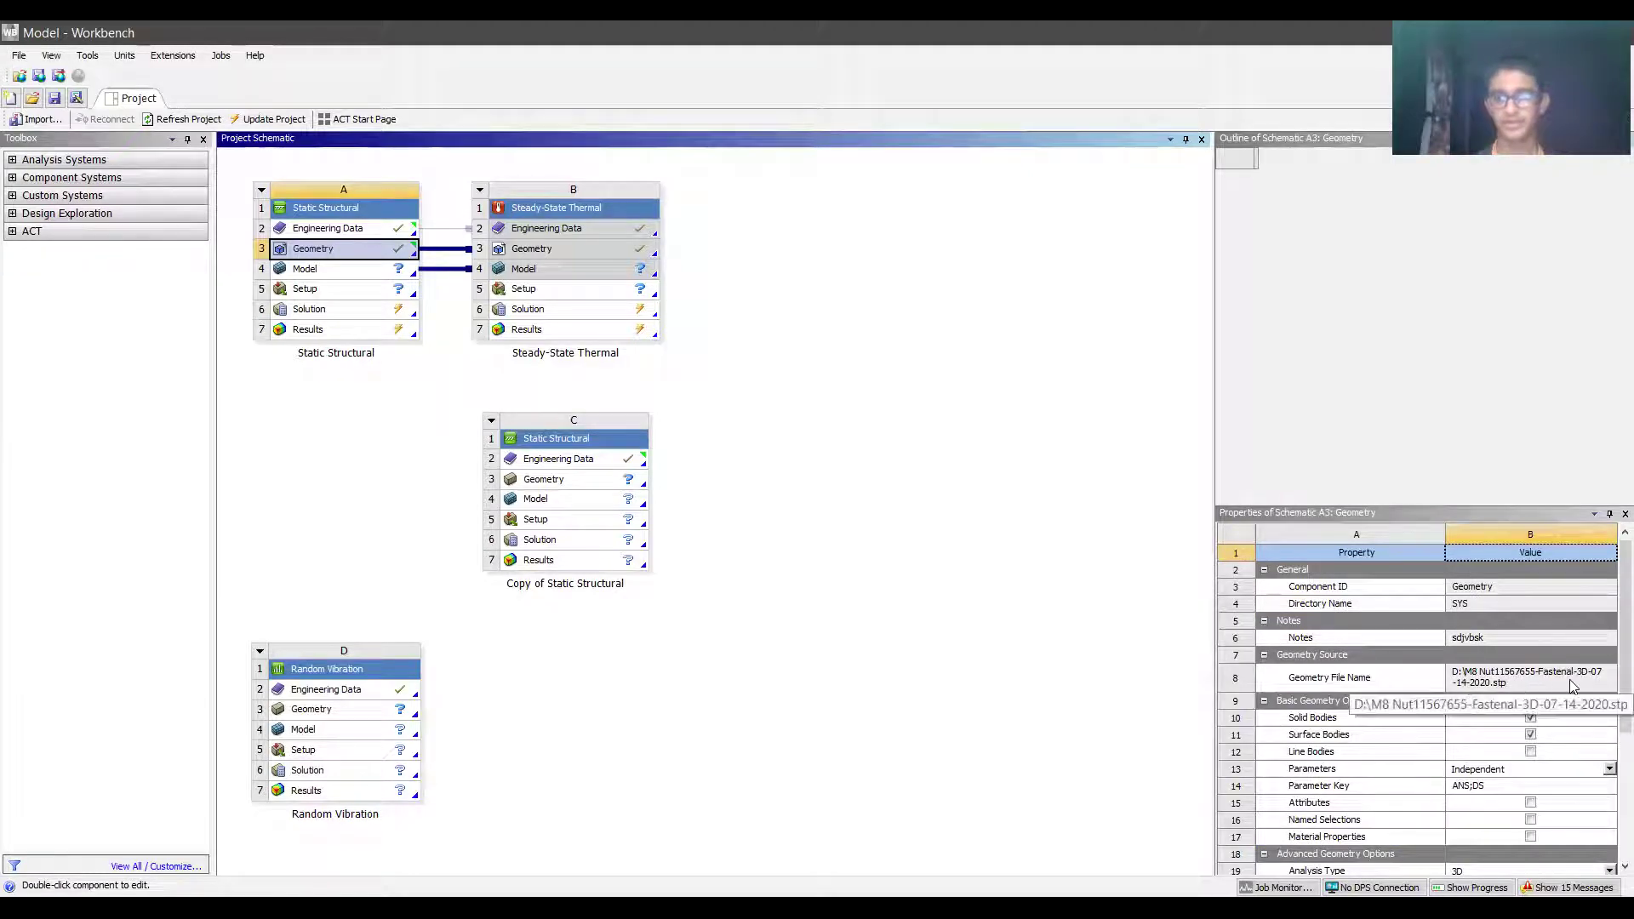
pyautogui.click(372, 277)
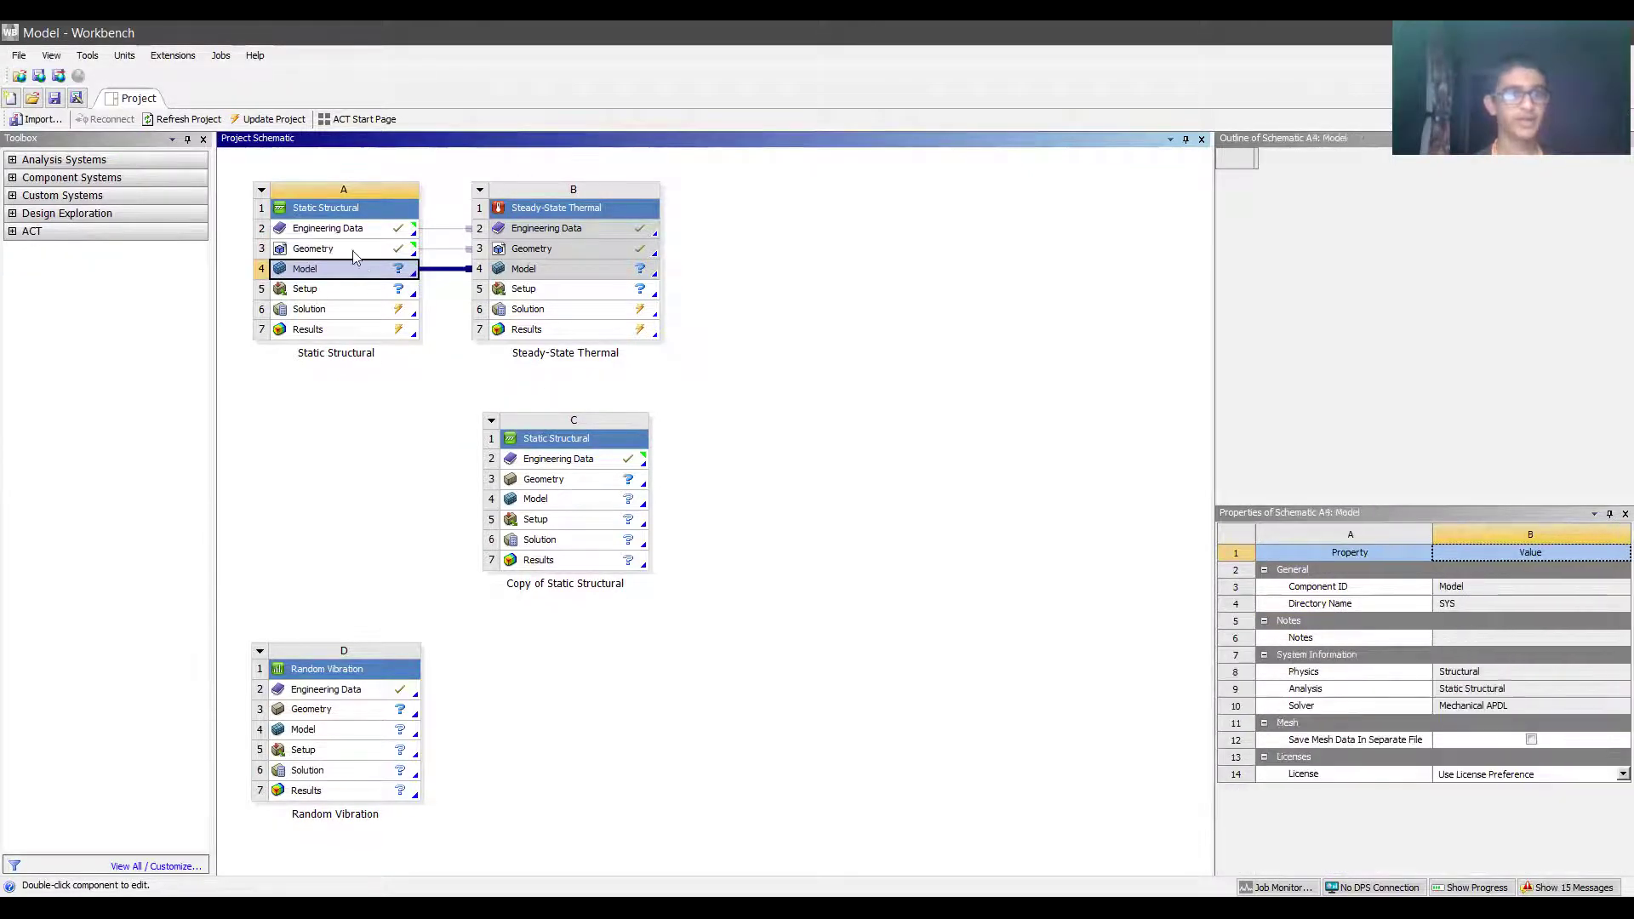
pyautogui.click(343, 248)
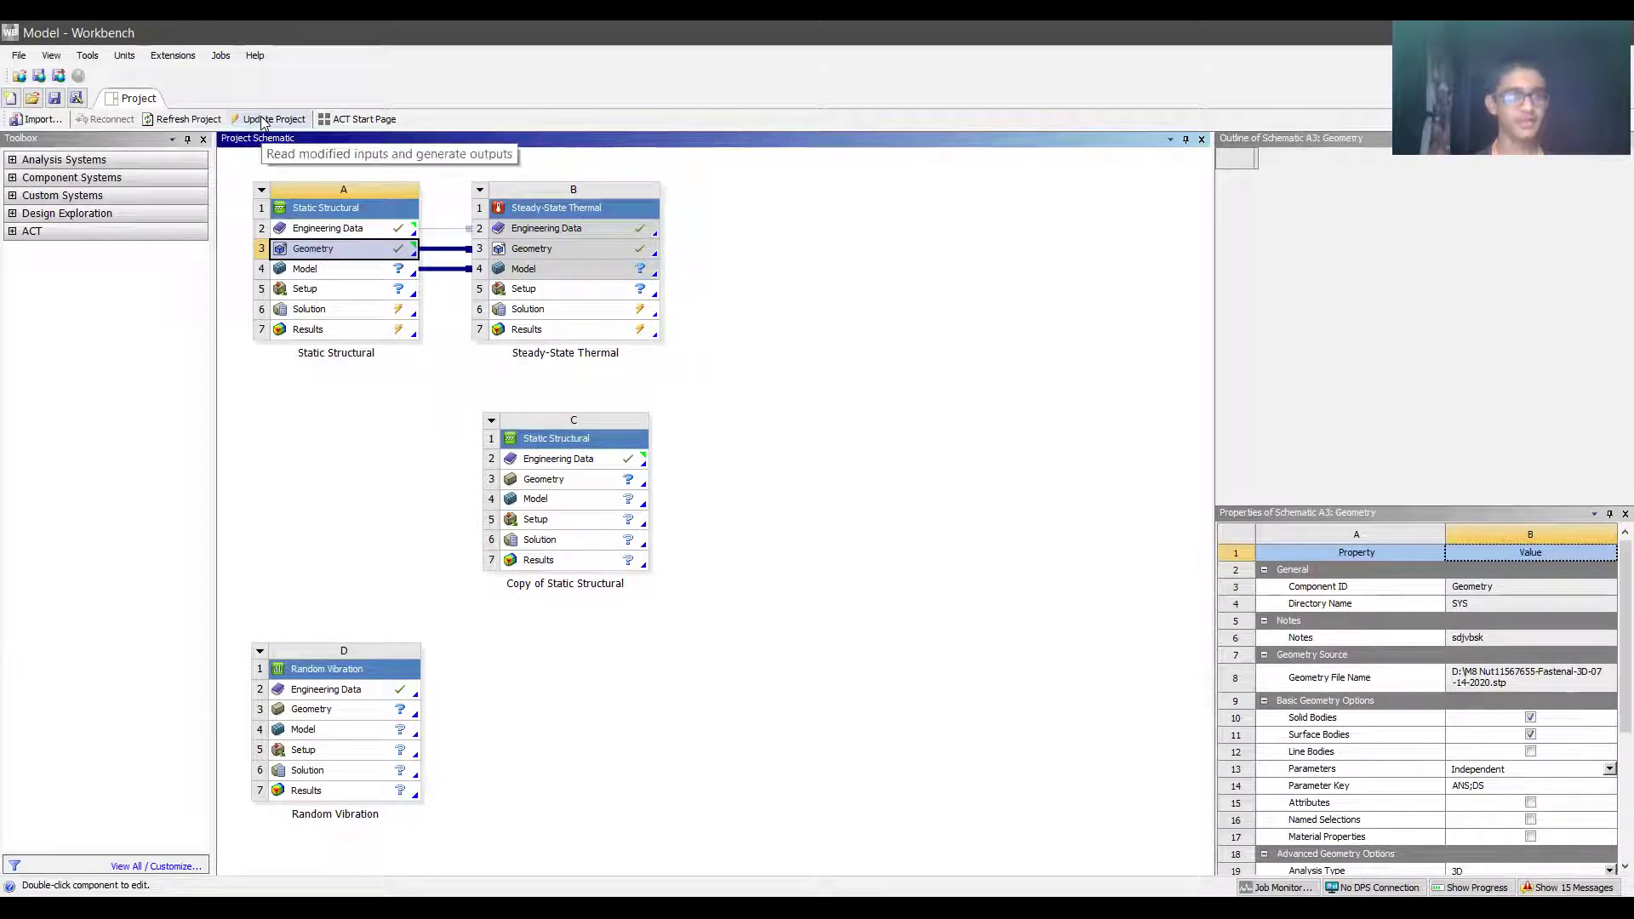
pyautogui.click(370, 276)
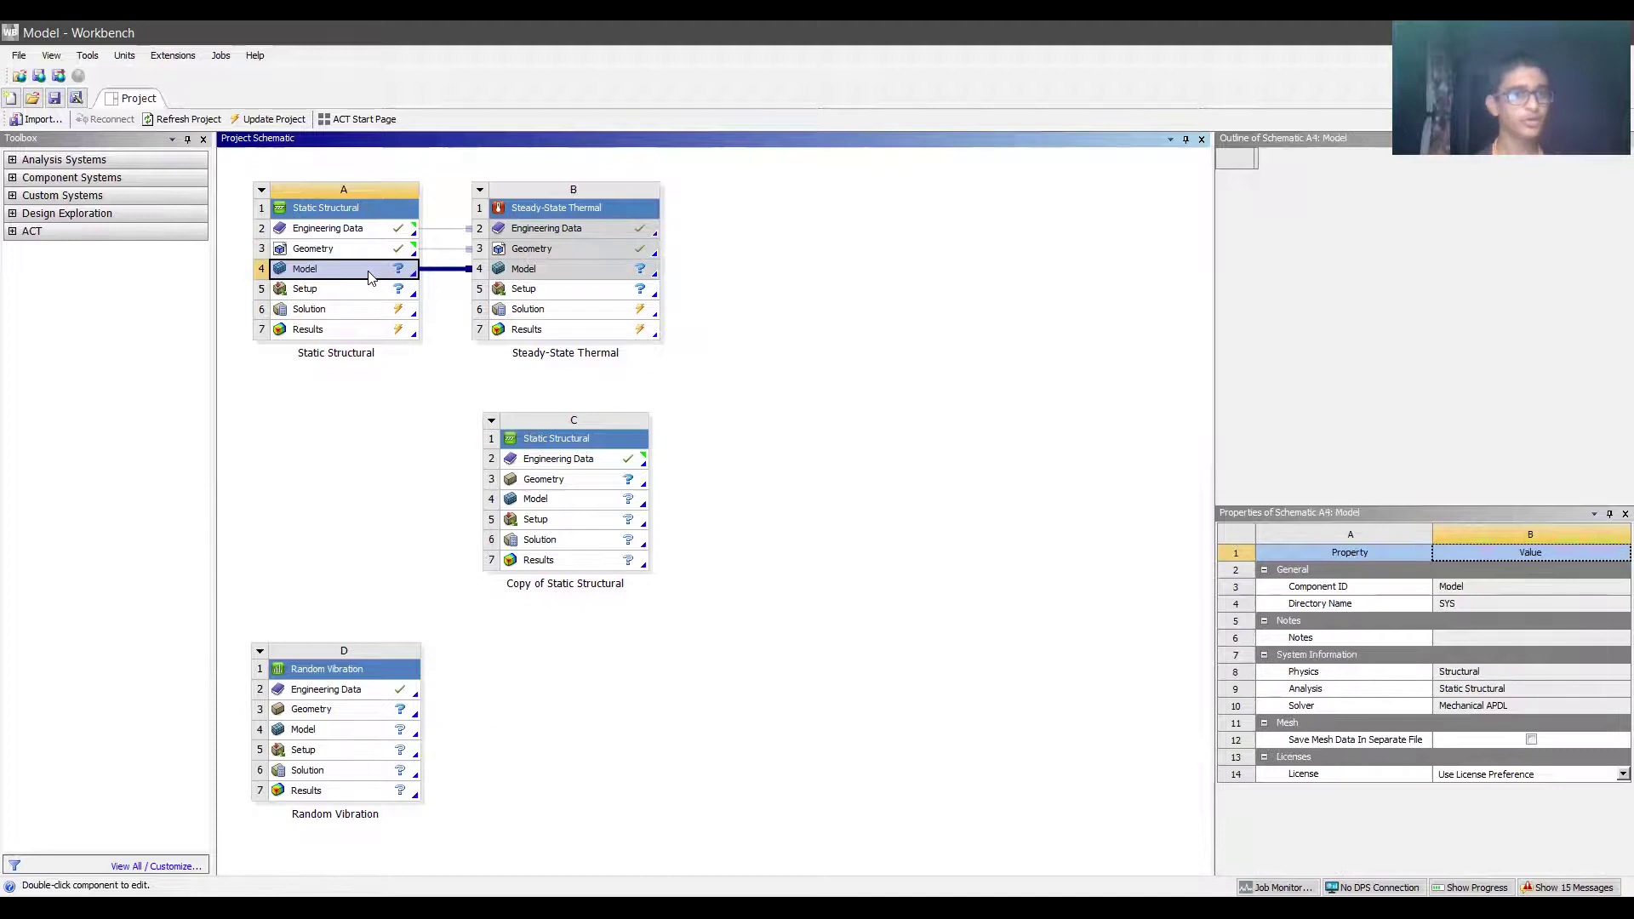
pyautogui.rightClick(370, 273)
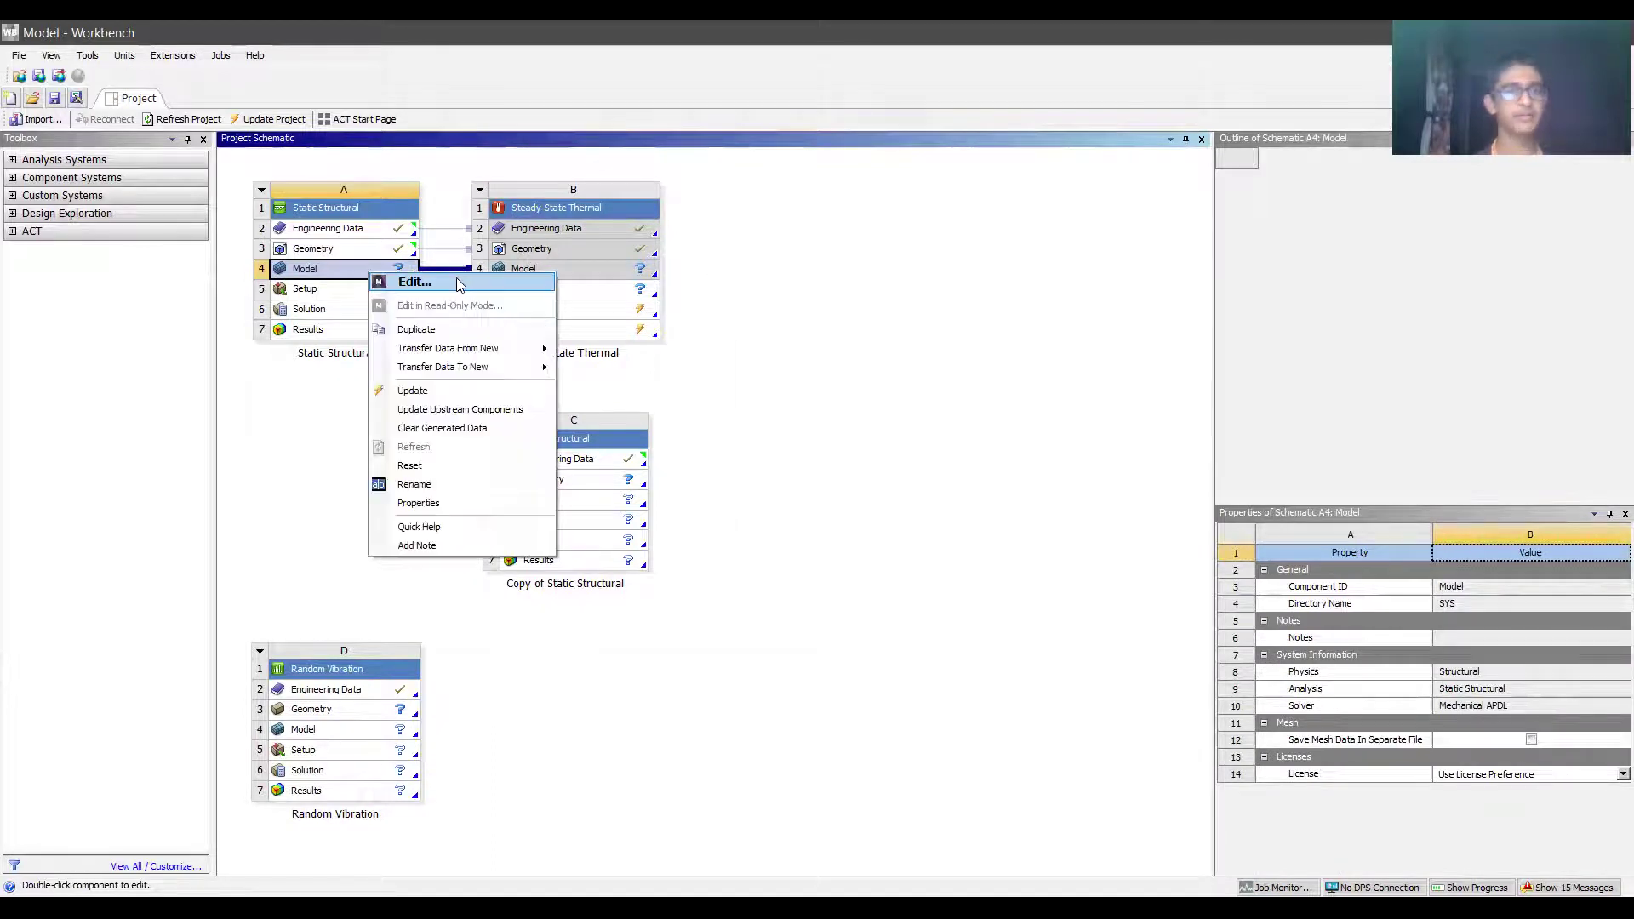
pyautogui.click(255, 452)
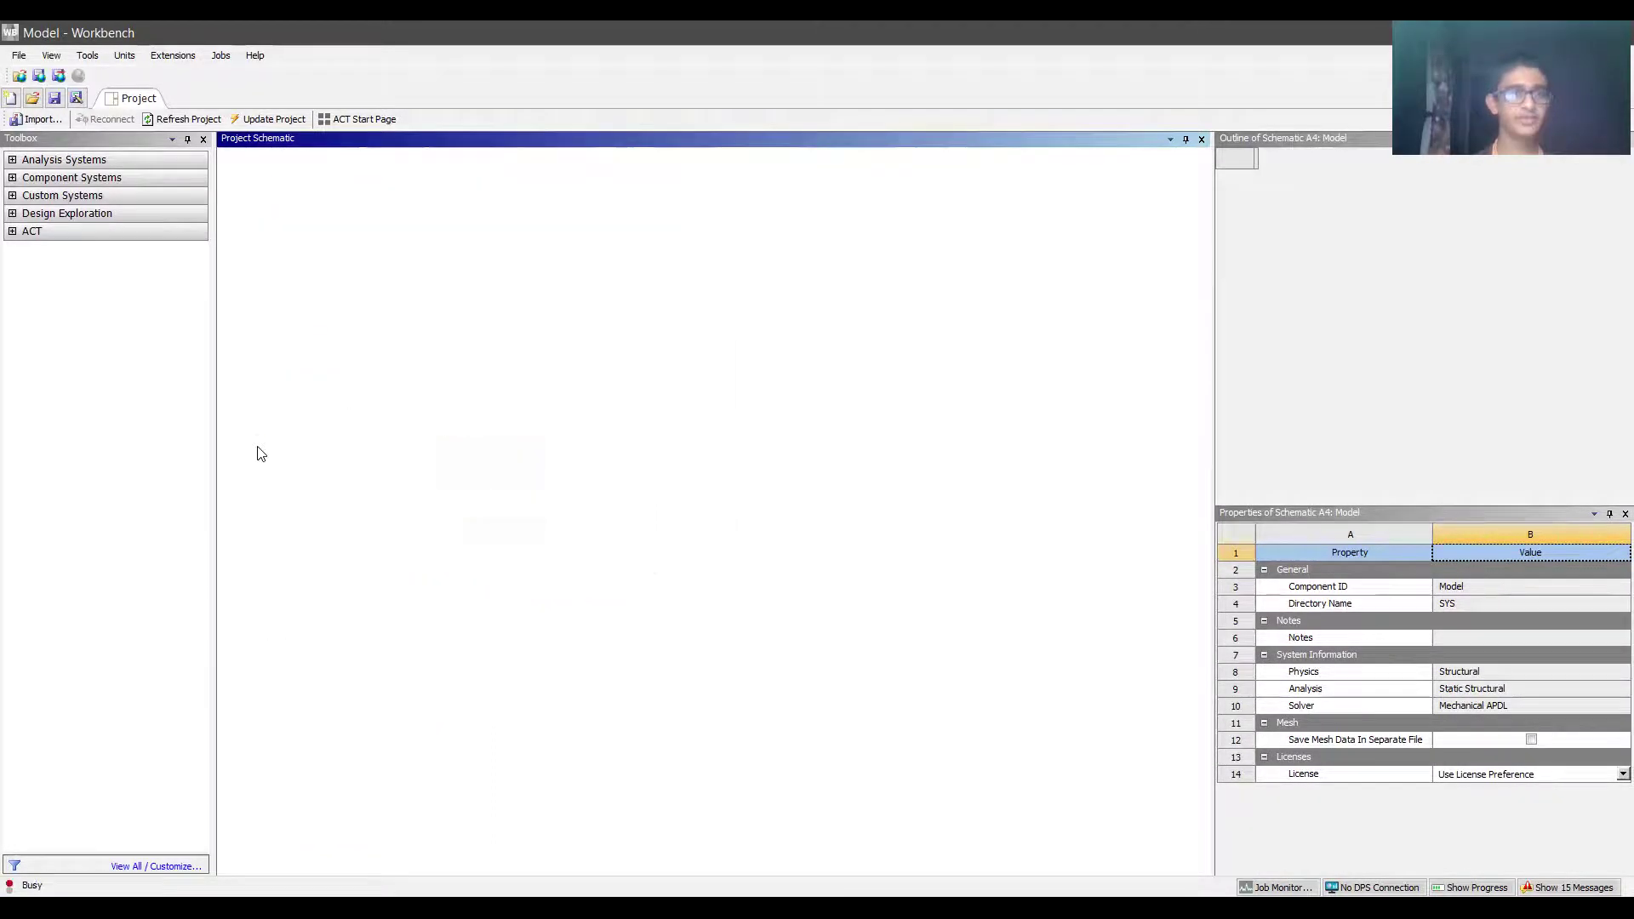
pyautogui.click(345, 273)
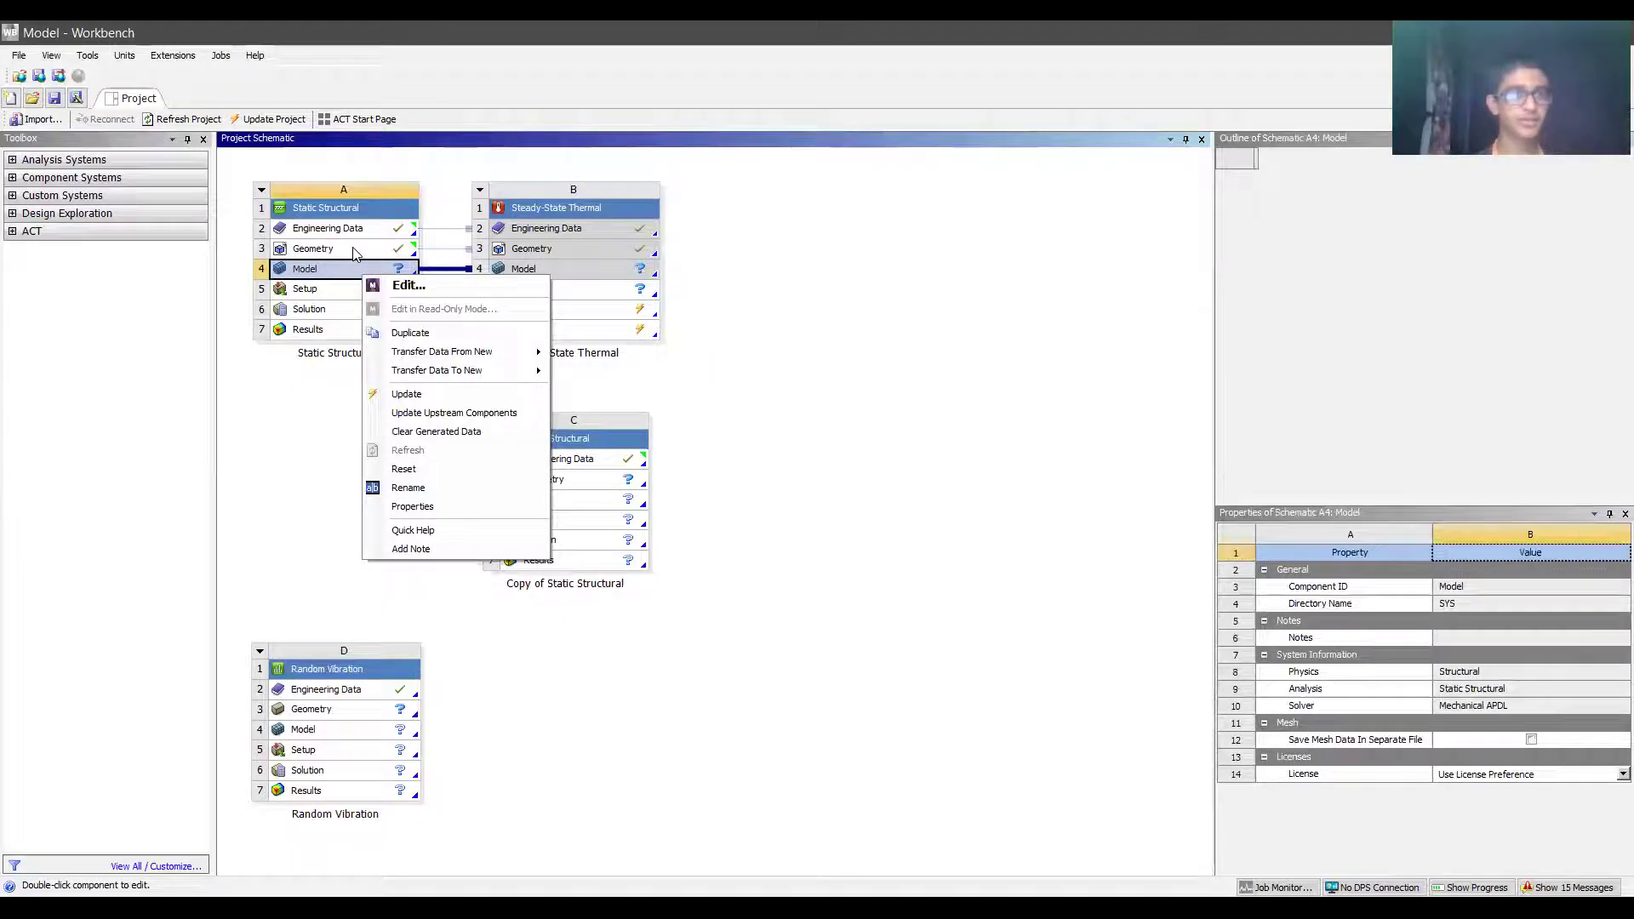
pyautogui.click(356, 253)
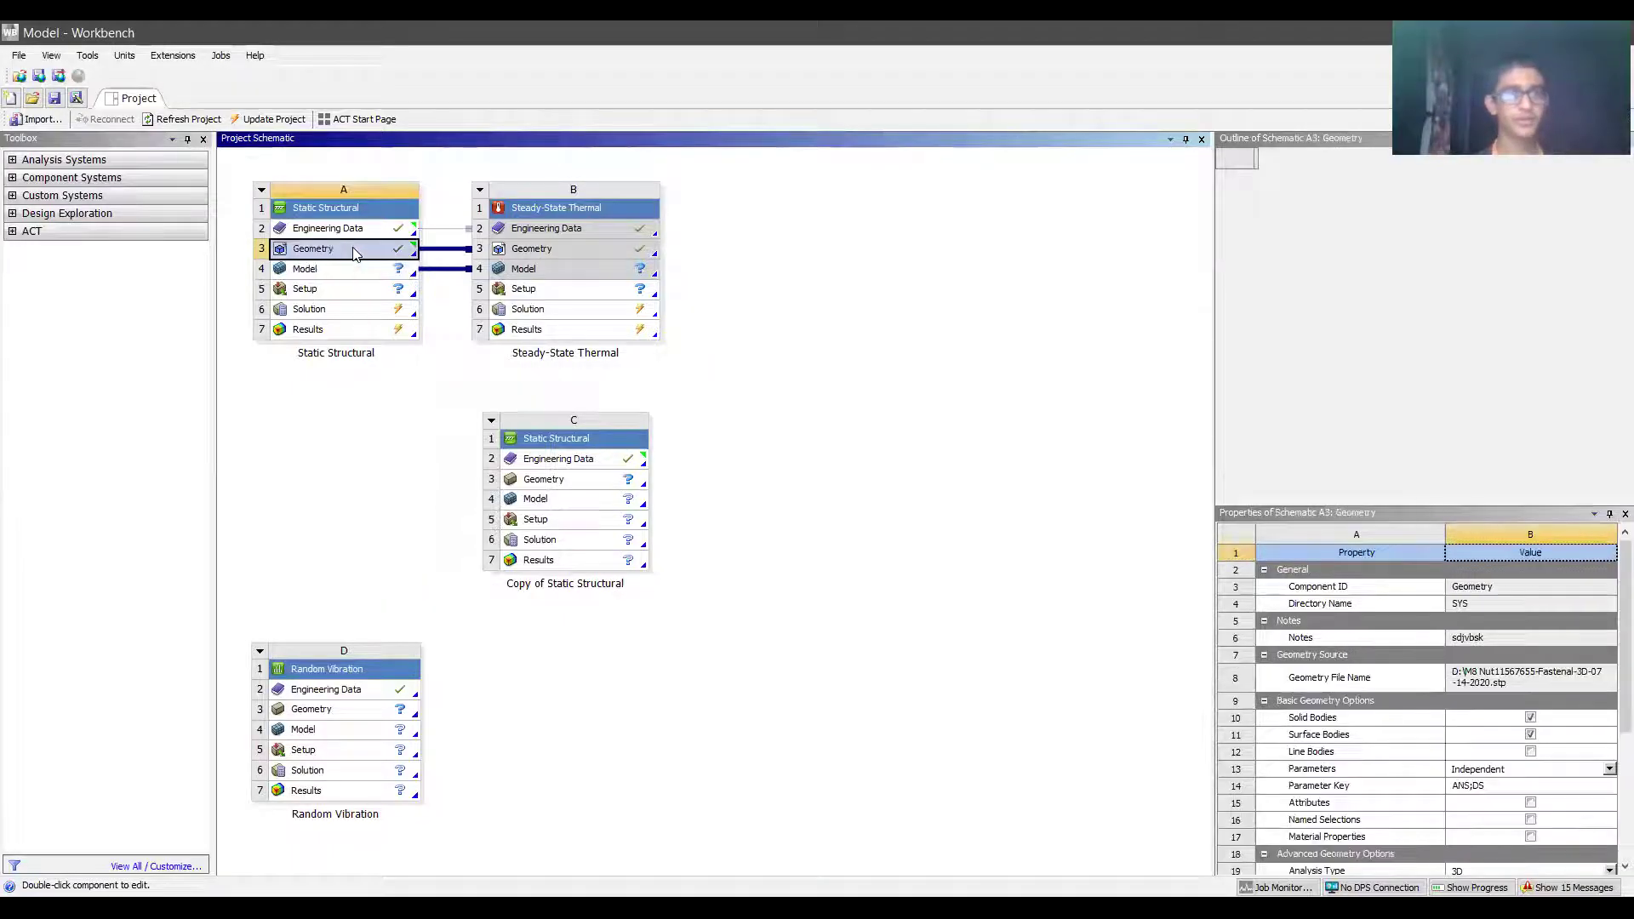
pyautogui.rightClick(356, 253)
pyautogui.moveTo(441, 300)
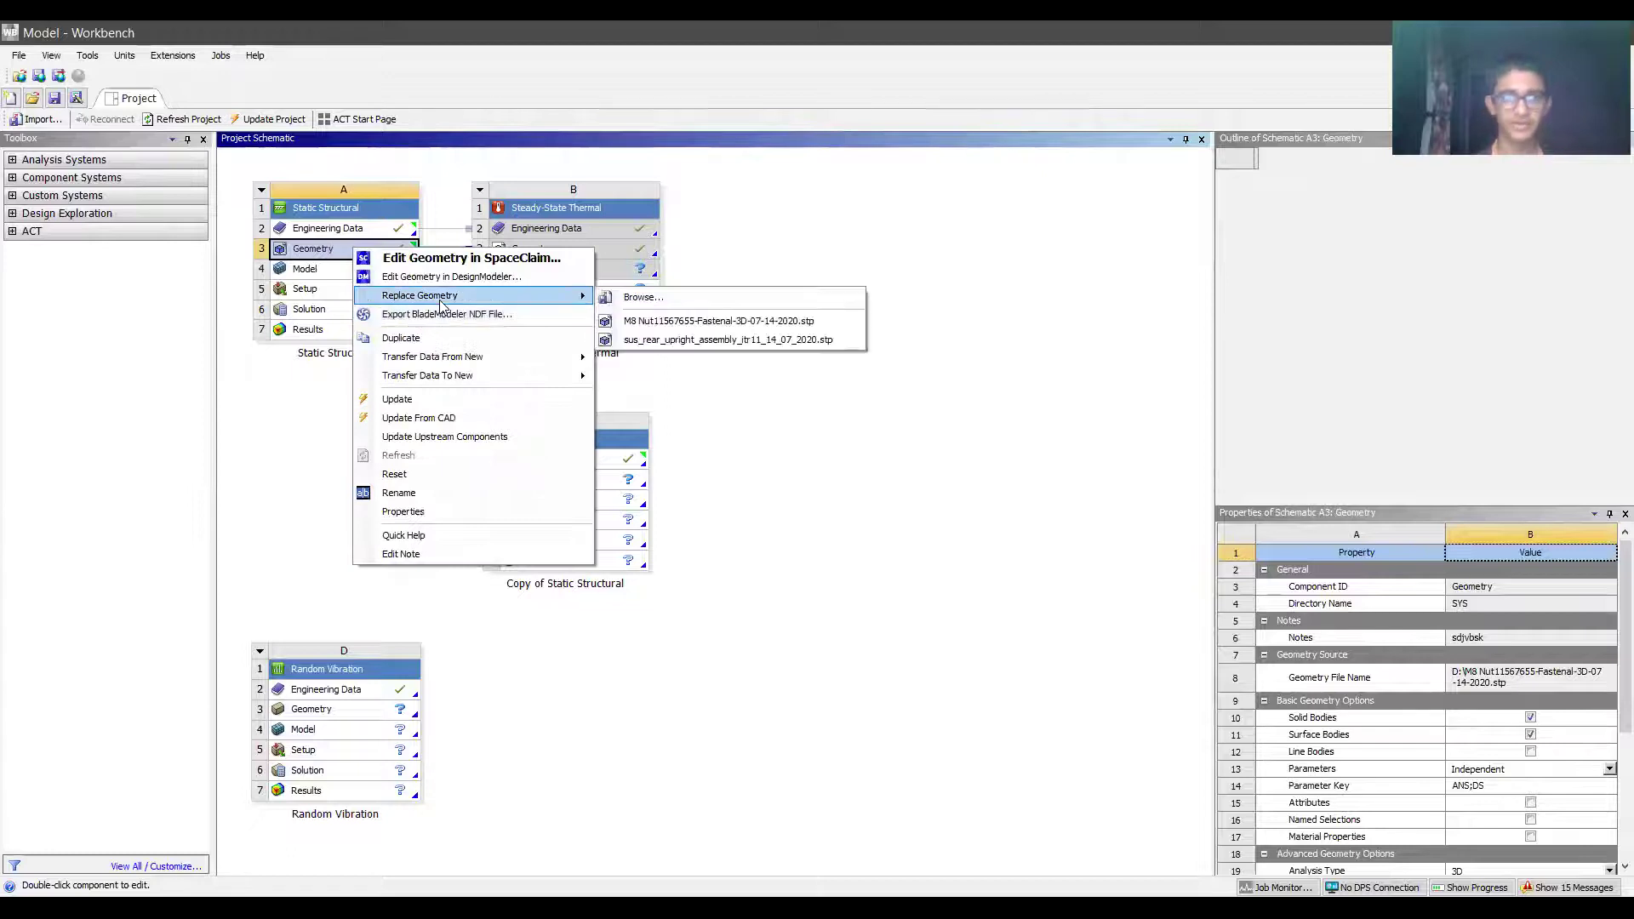
pyautogui.click(778, 415)
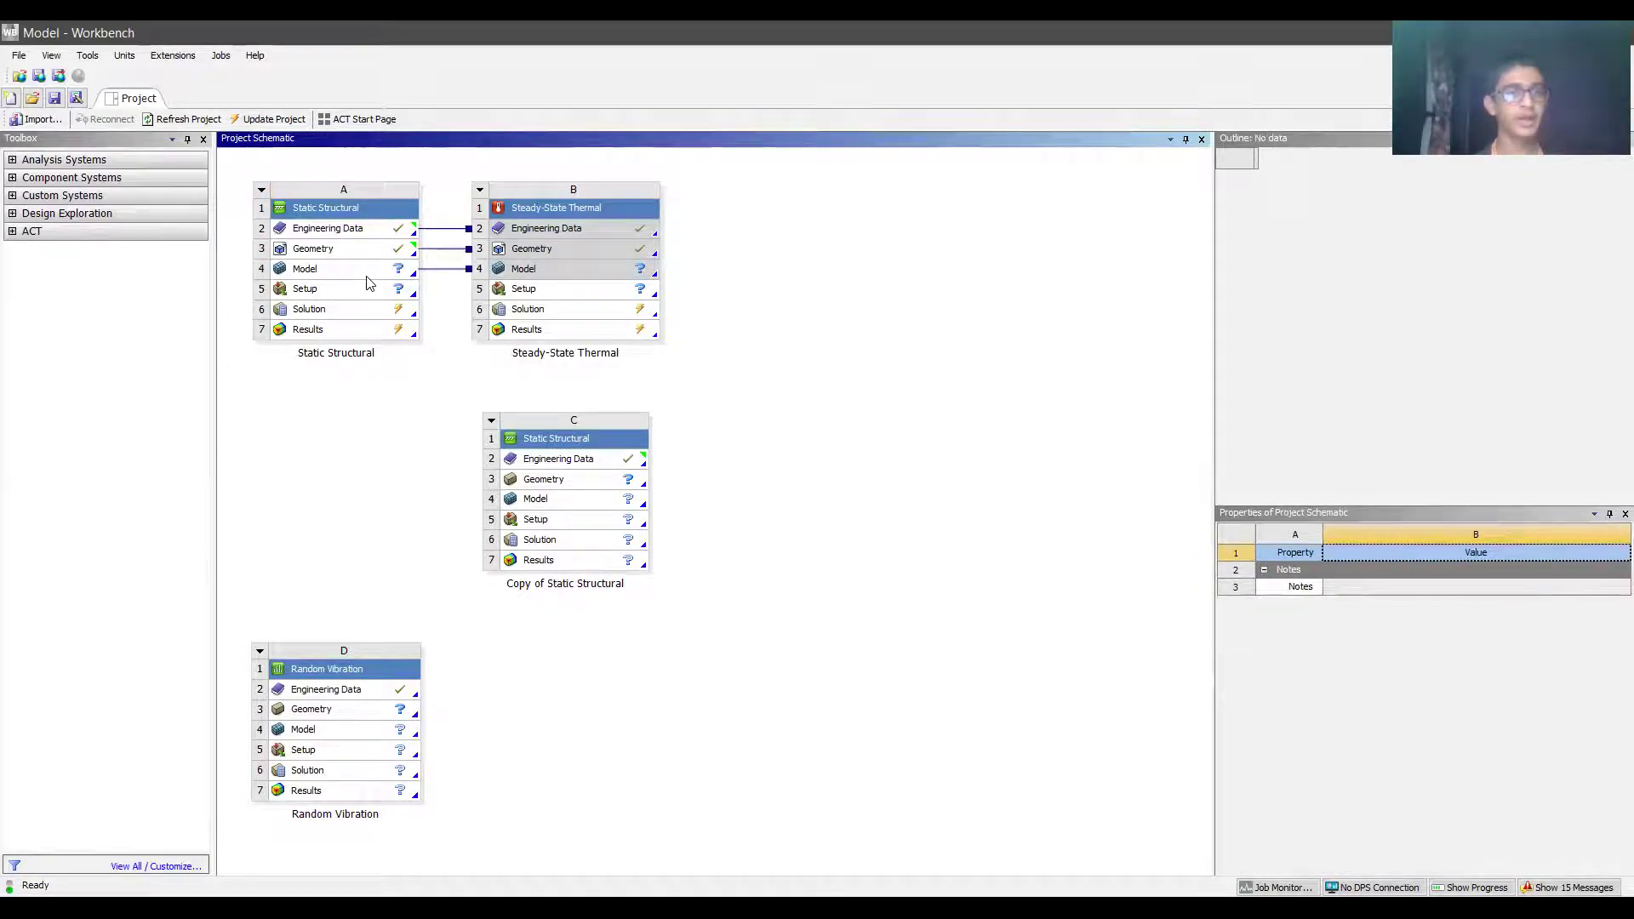
# Open the first Static Structural system's Model cell for editing in Mechanical.
pyautogui.click(368, 282)
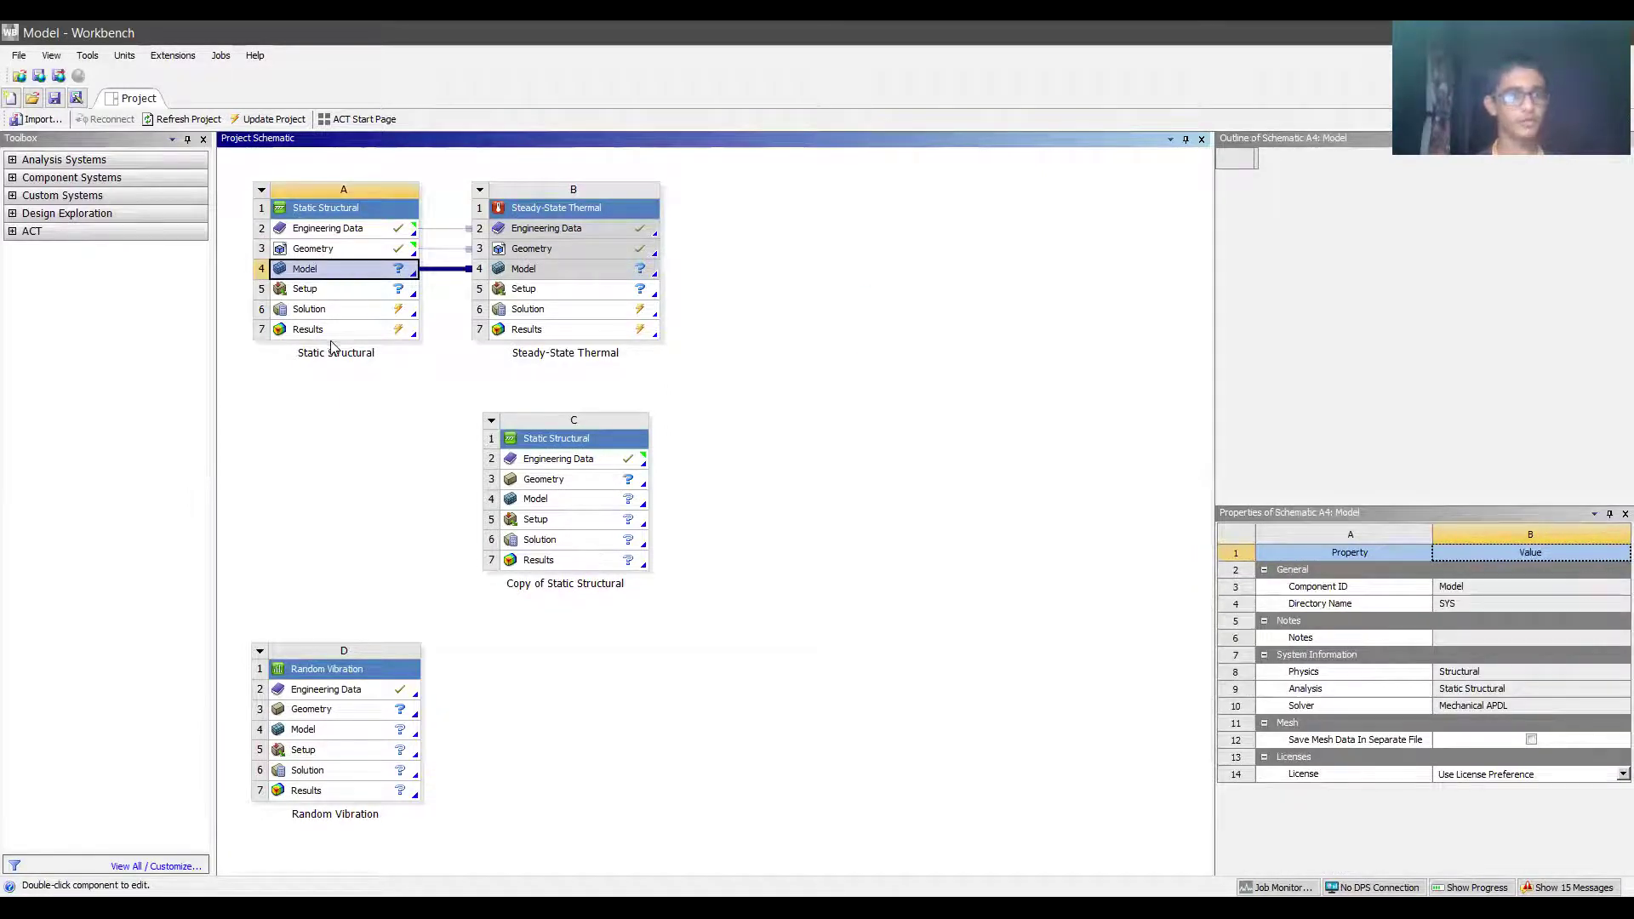
pyautogui.rightClick(343, 273)
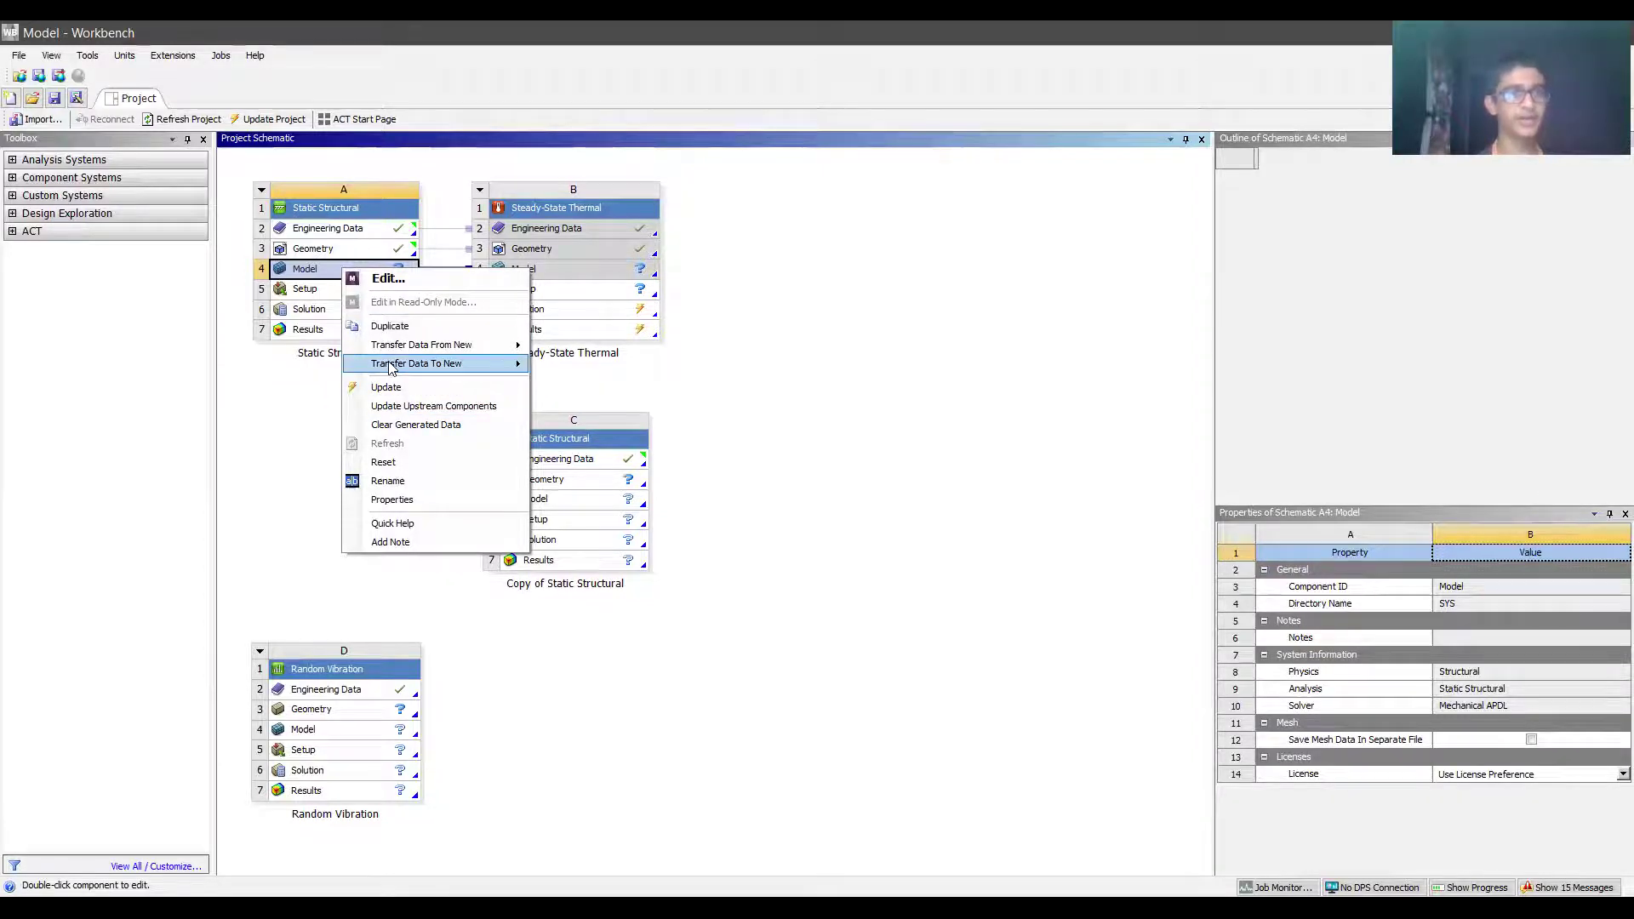
pyautogui.moveTo(392, 363)
pyautogui.click(305, 404)
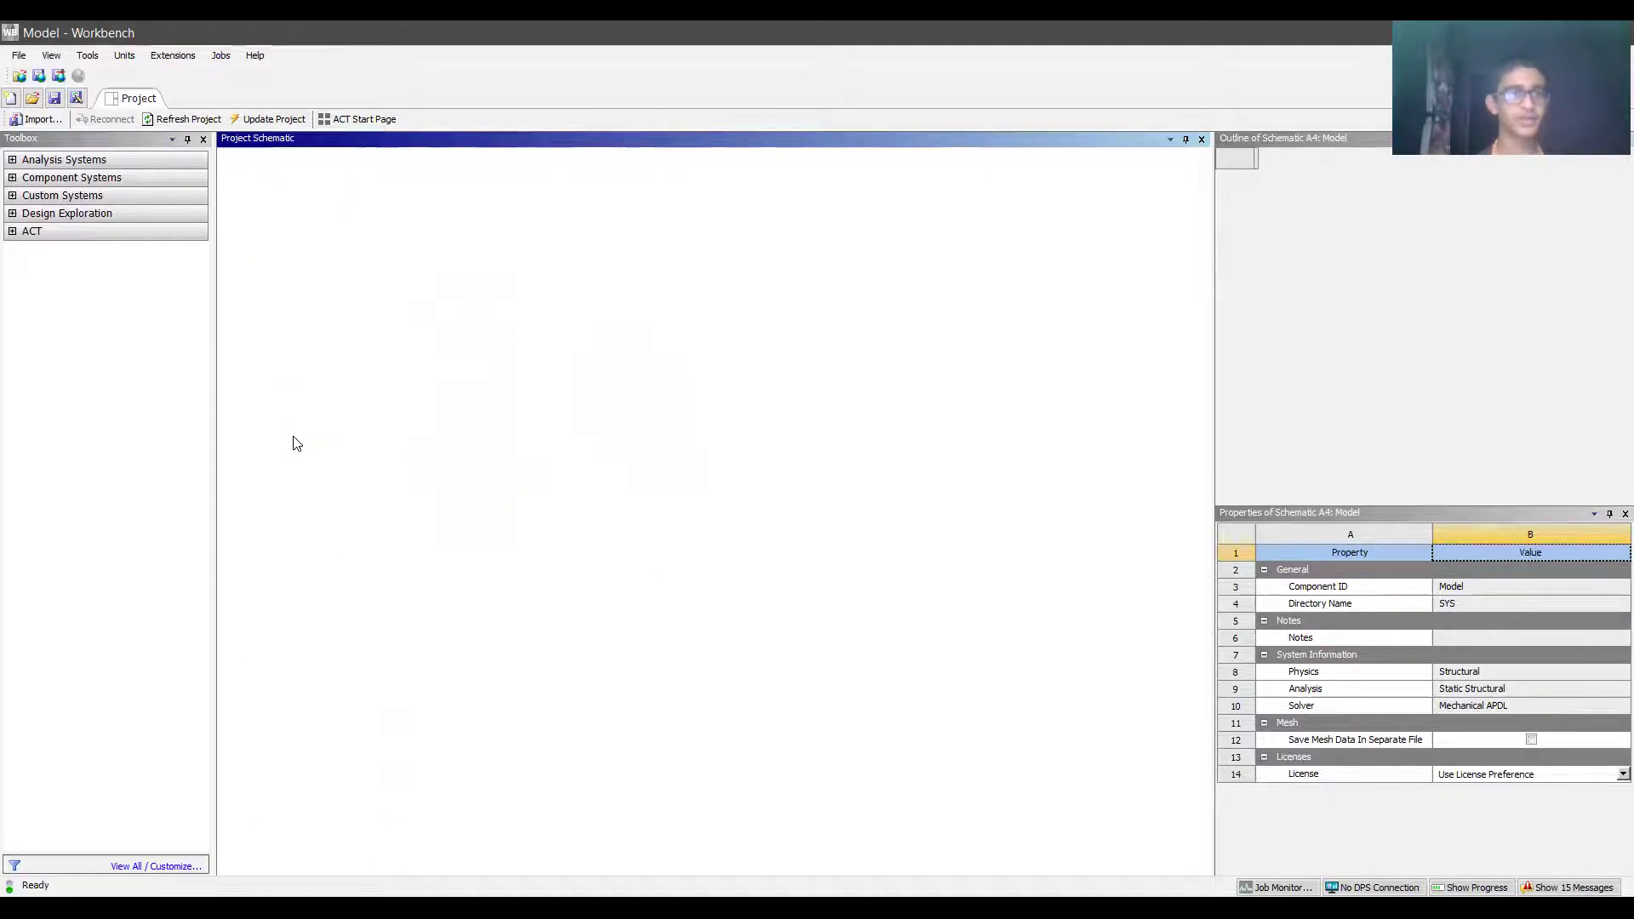
pyautogui.click(335, 268)
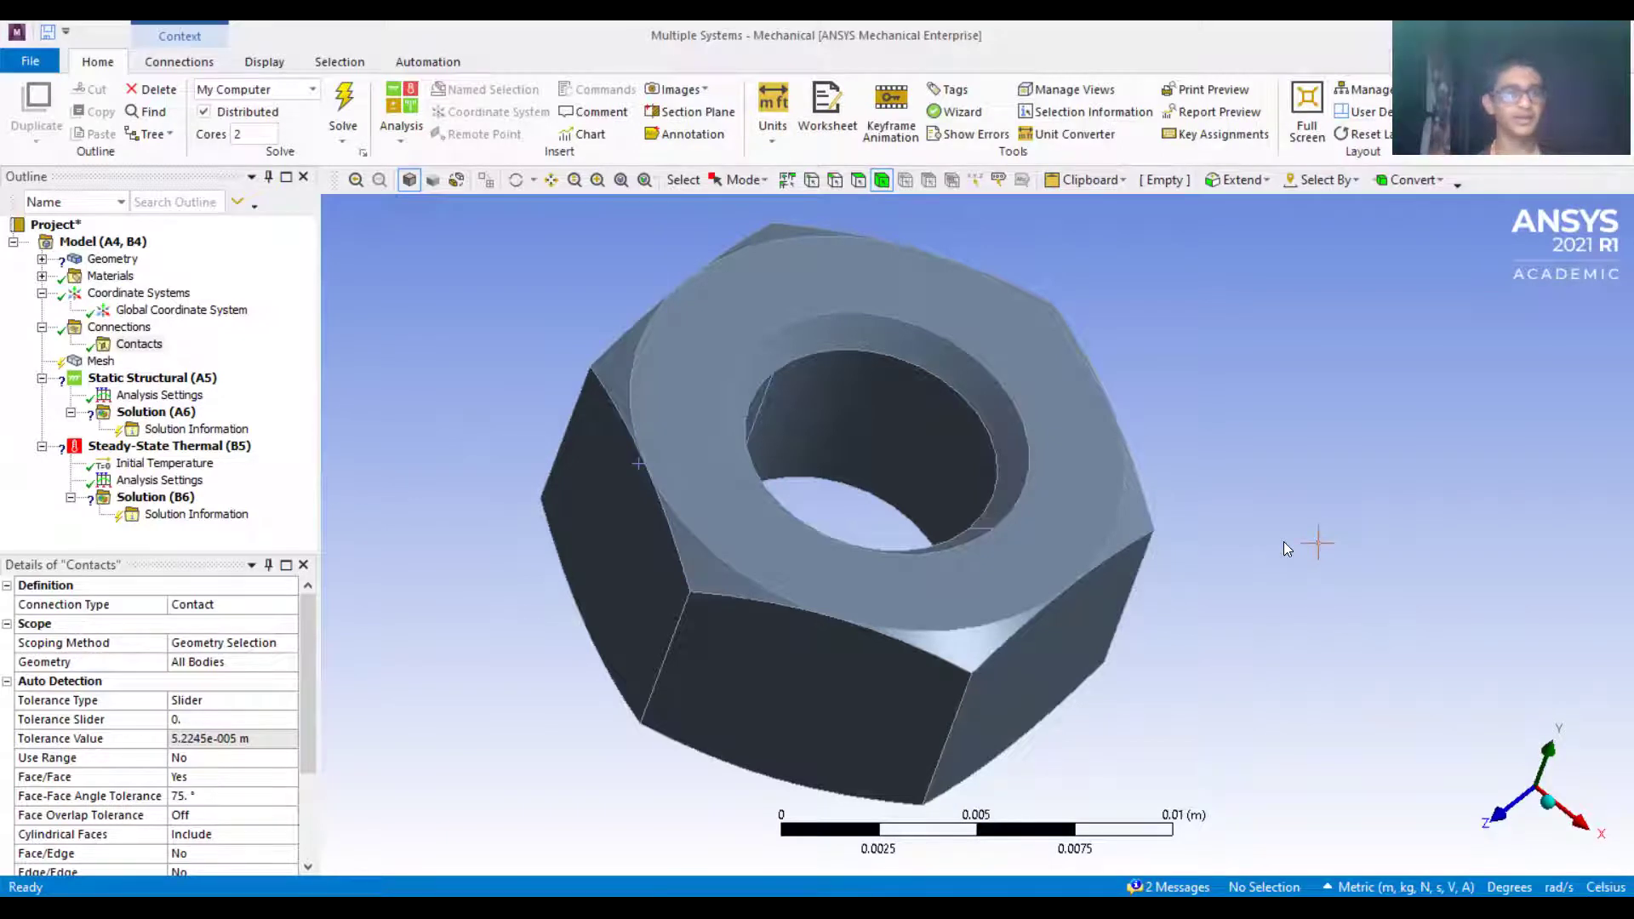
pyautogui.moveTo(631, 463); pyautogui.dragTo(570, 473, button='middle')
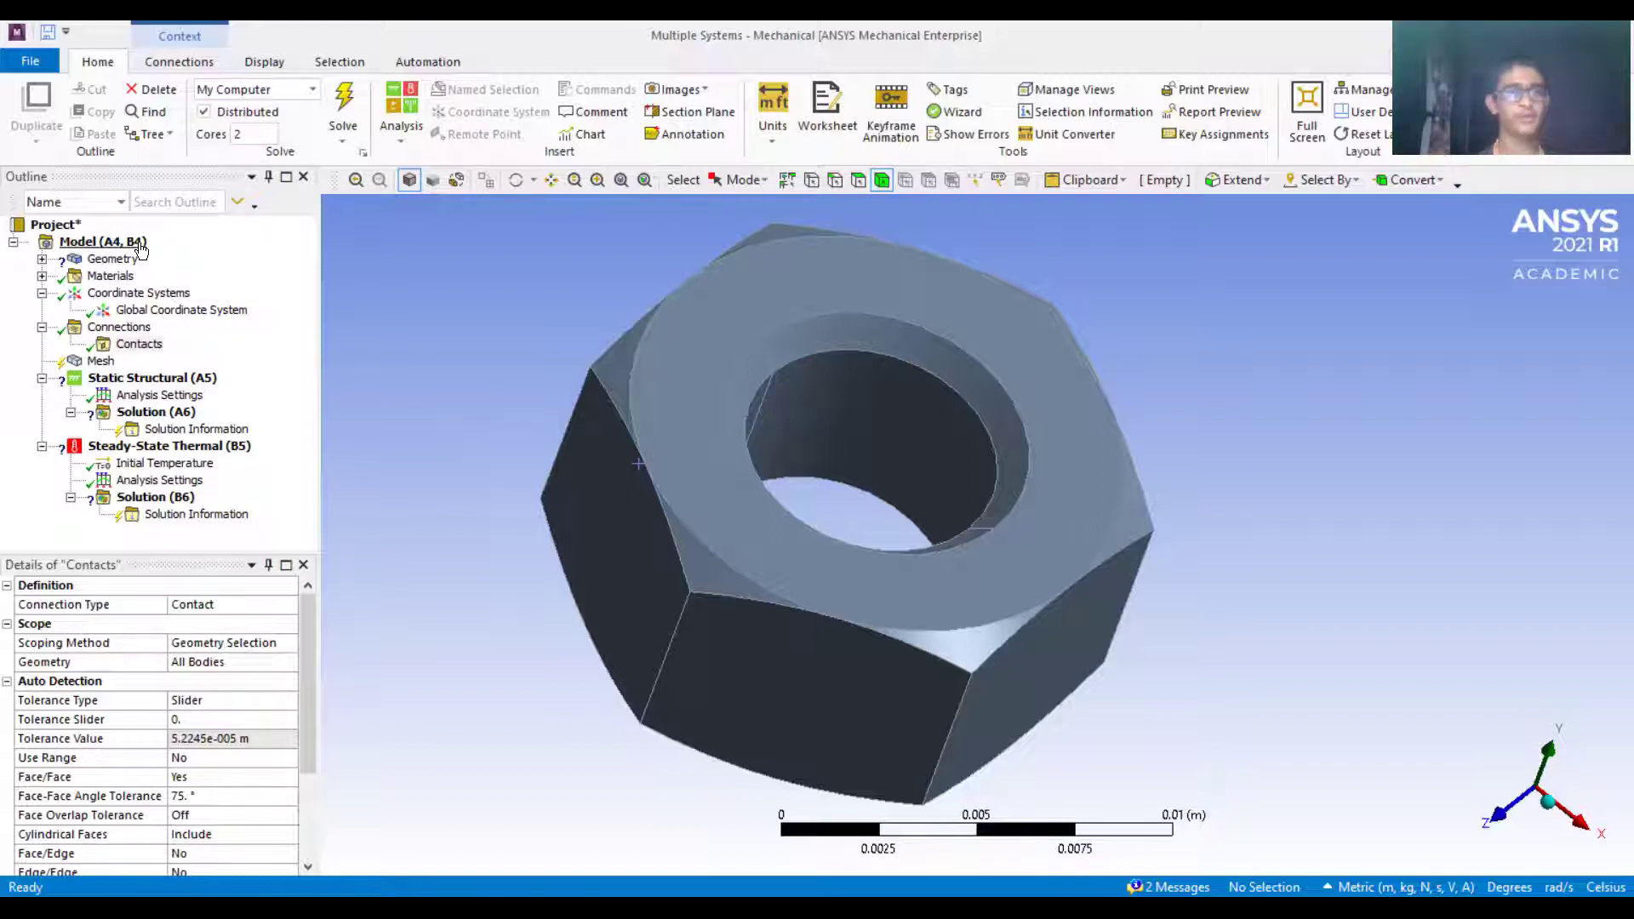
# Expand the model's materials, switch to Workbench and examine the AISI 1020, Silane and Structural Steel properties in the Static Structural system's Engineering Data.
pyautogui.hotkey('alt', 'Tab')
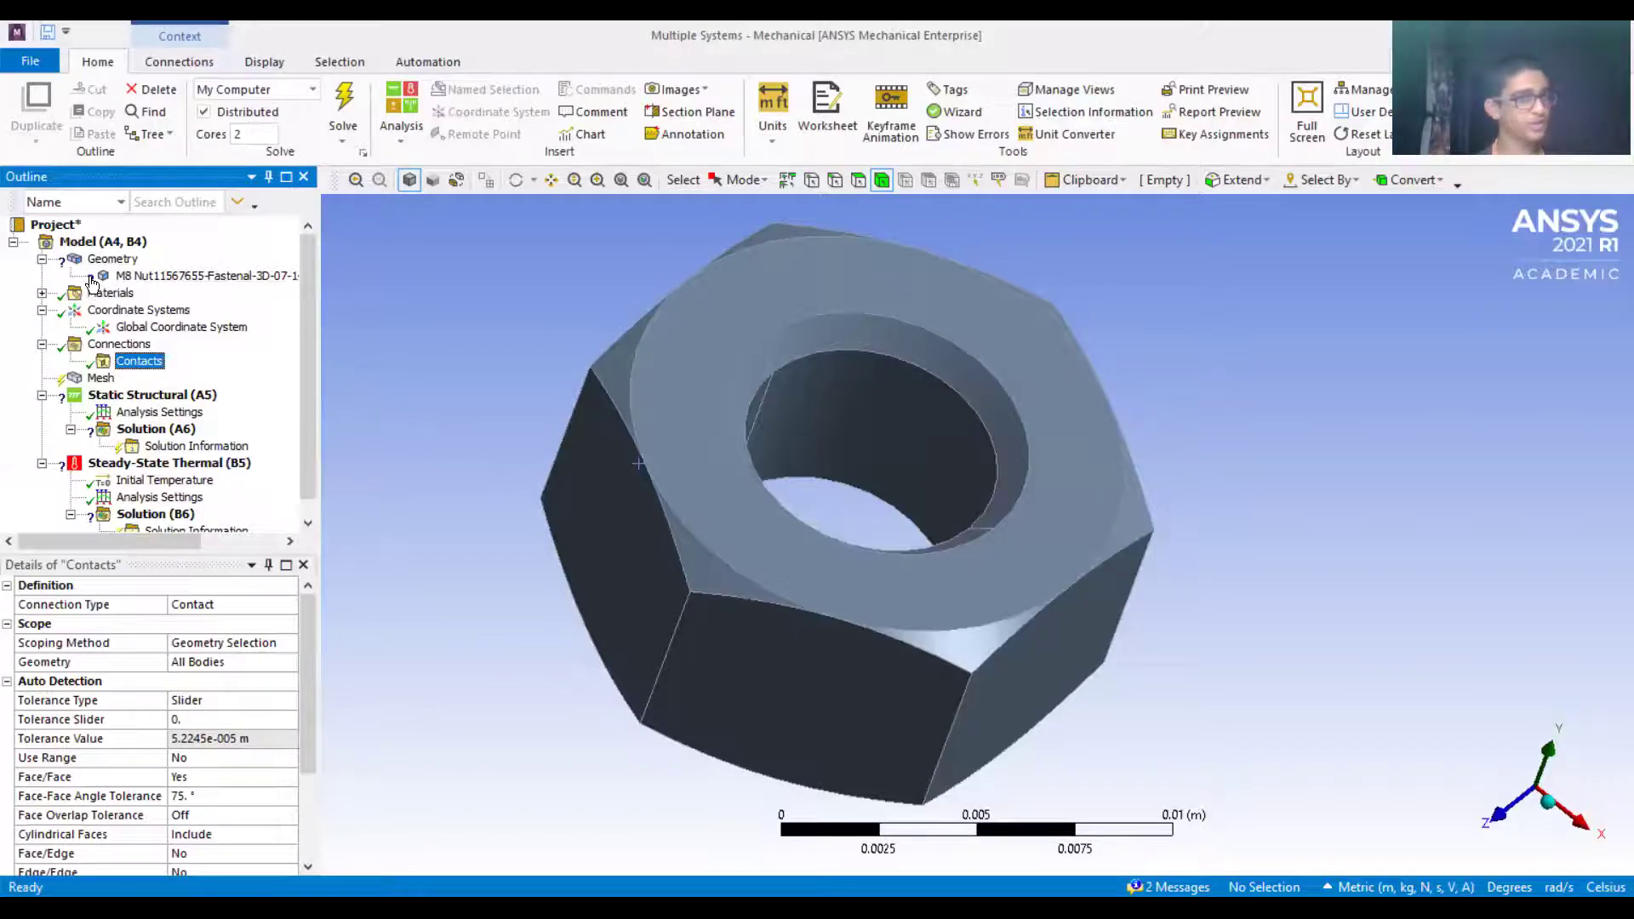
pyautogui.click(42, 293)
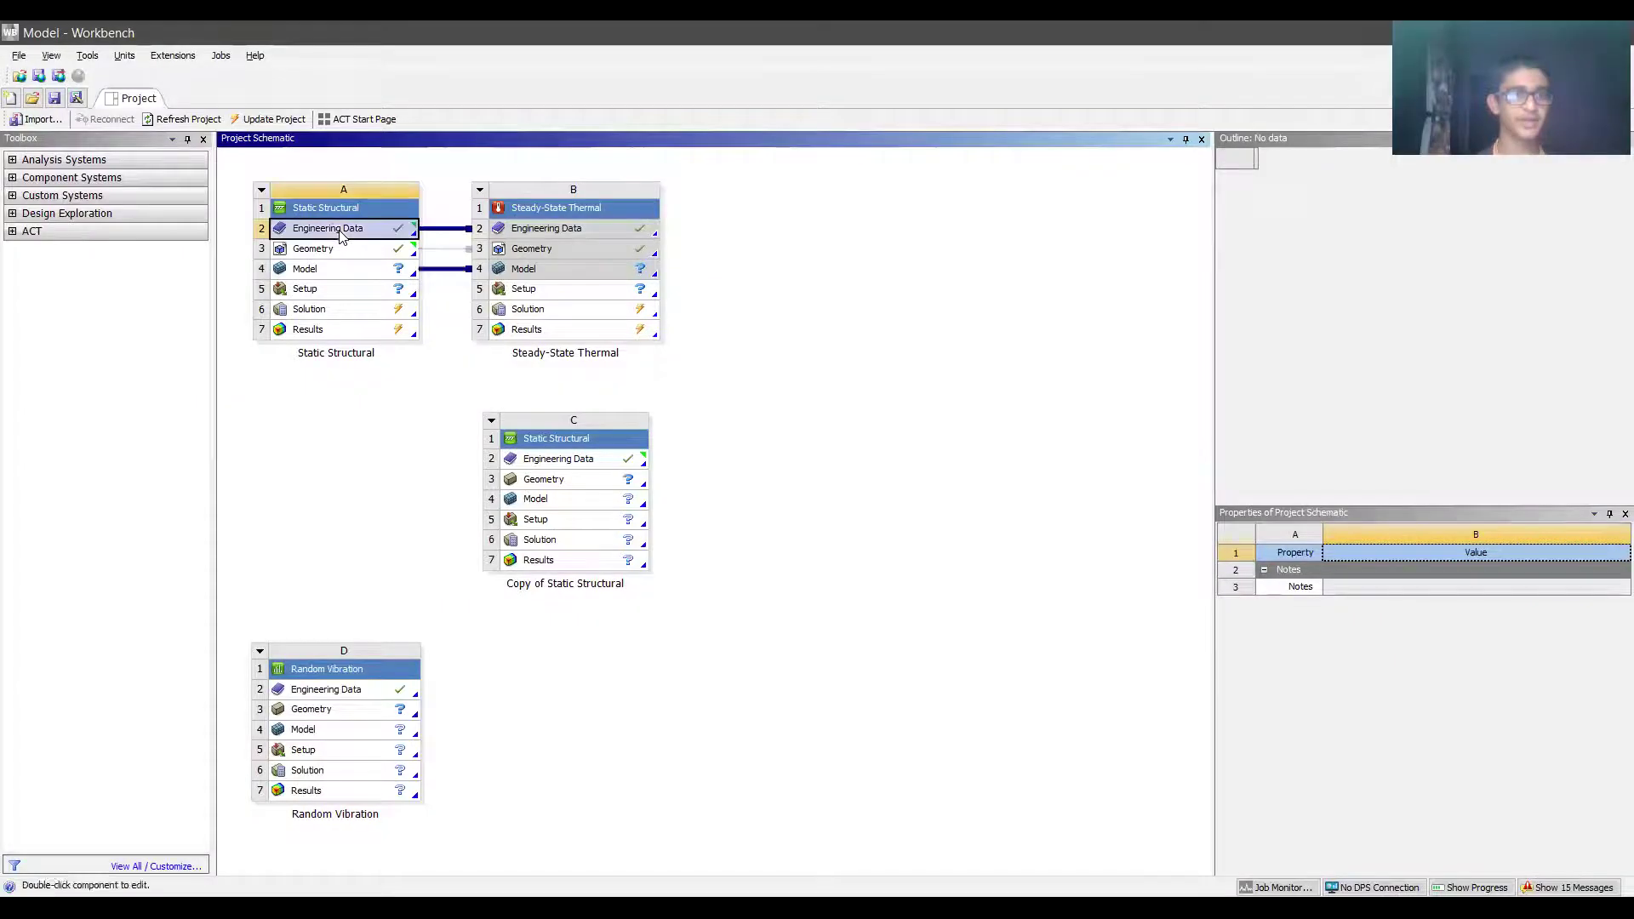
pyautogui.doubleClick(339, 226)
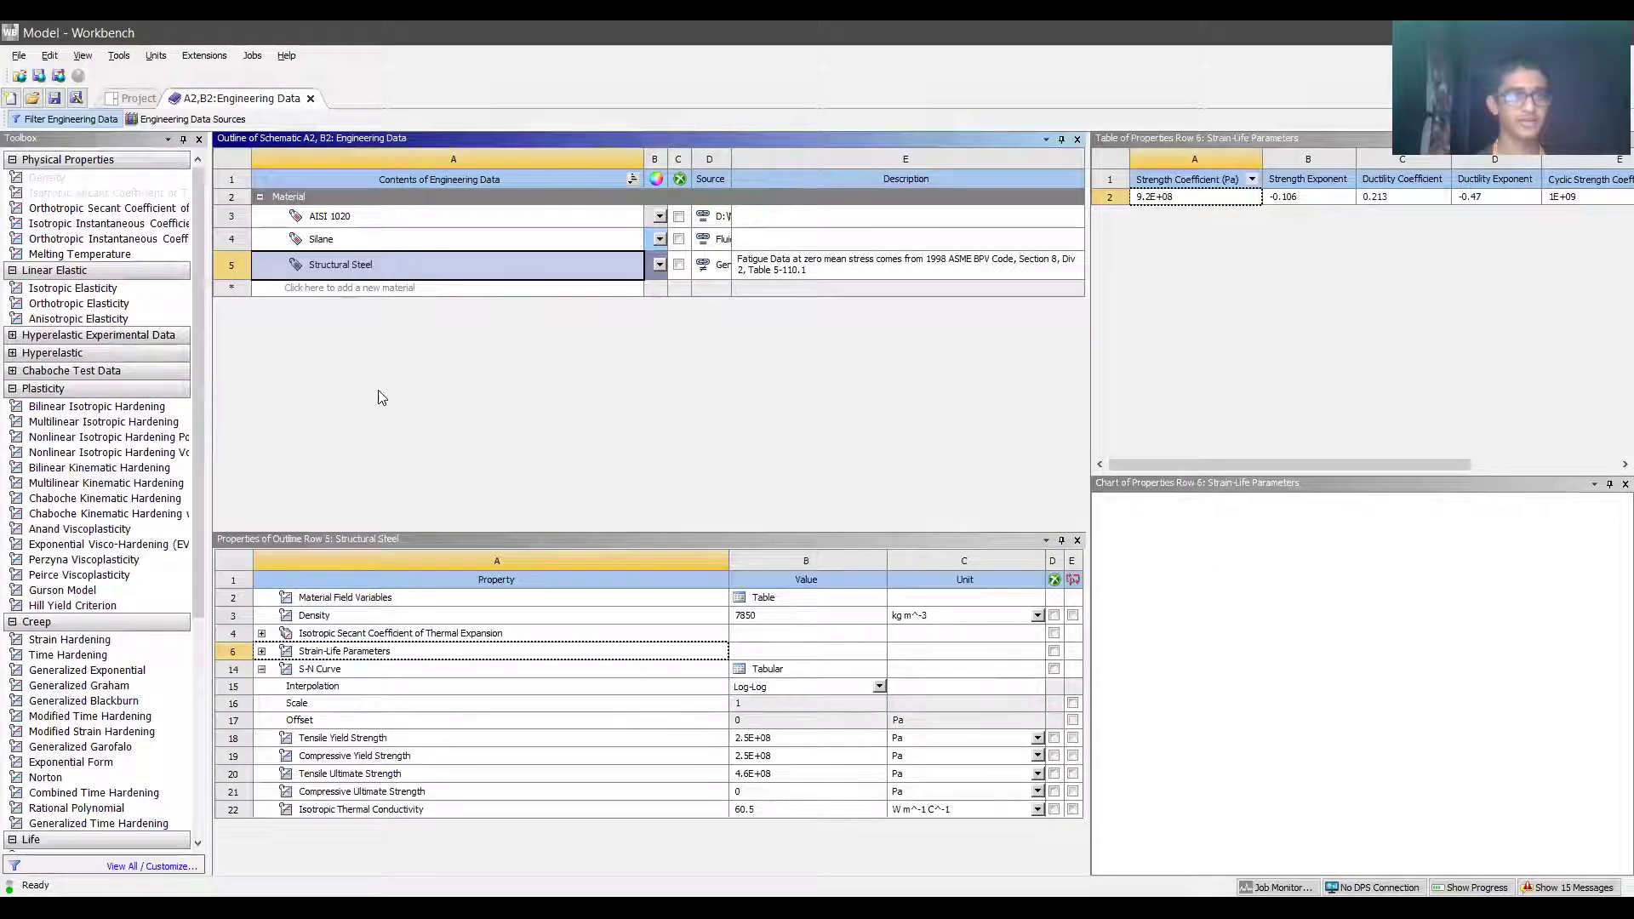
pyautogui.click(369, 225)
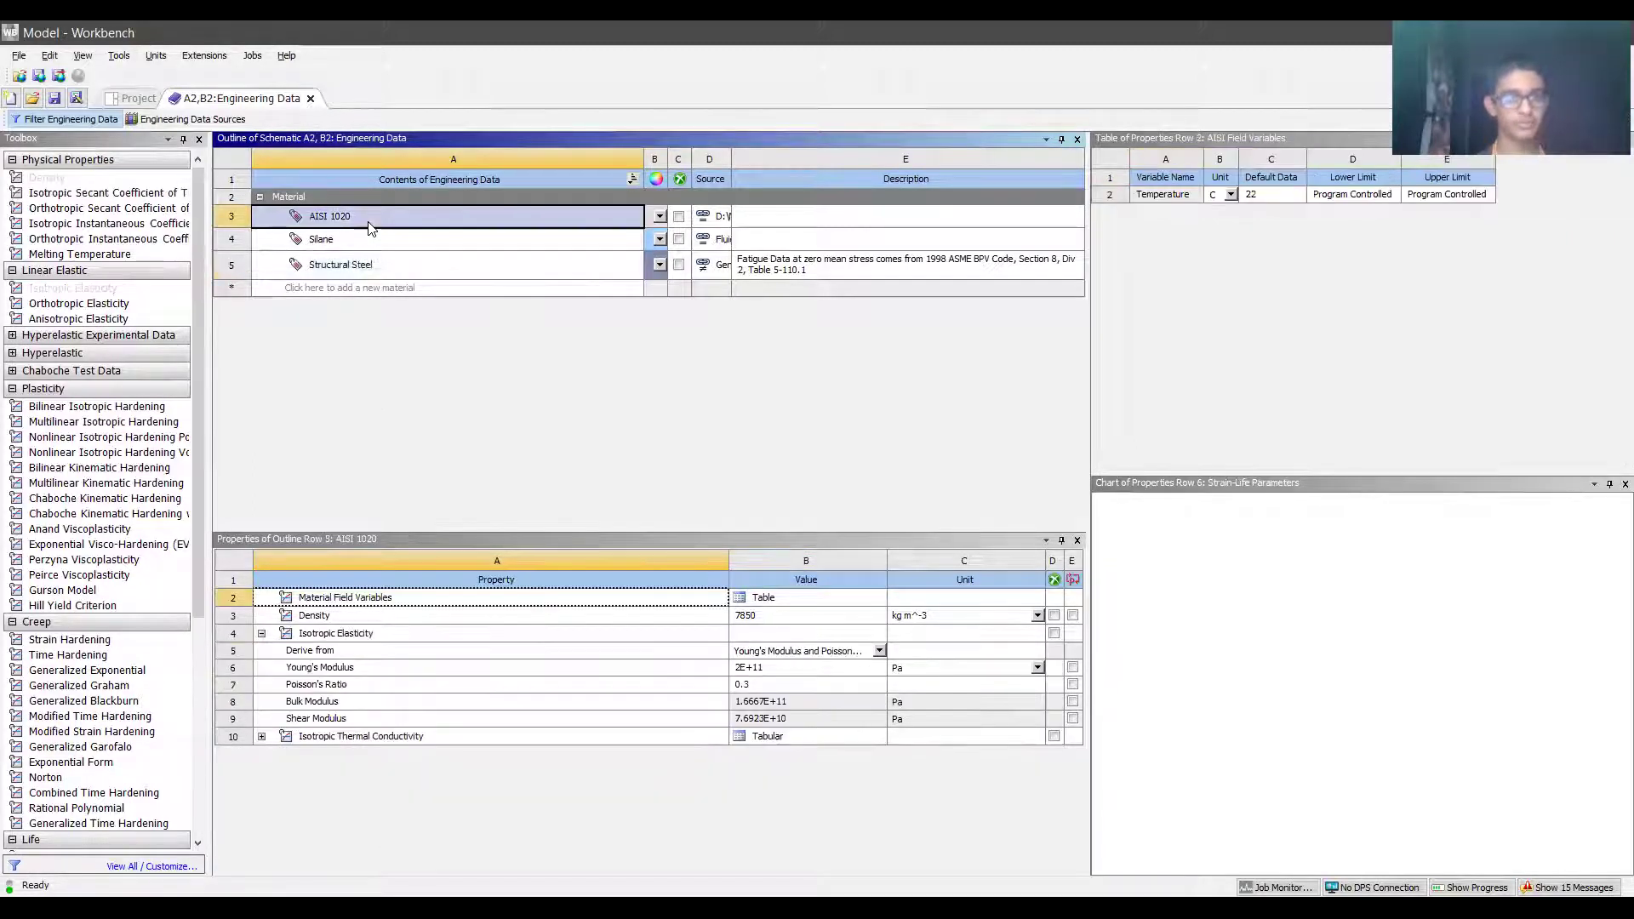
pyautogui.click(372, 242)
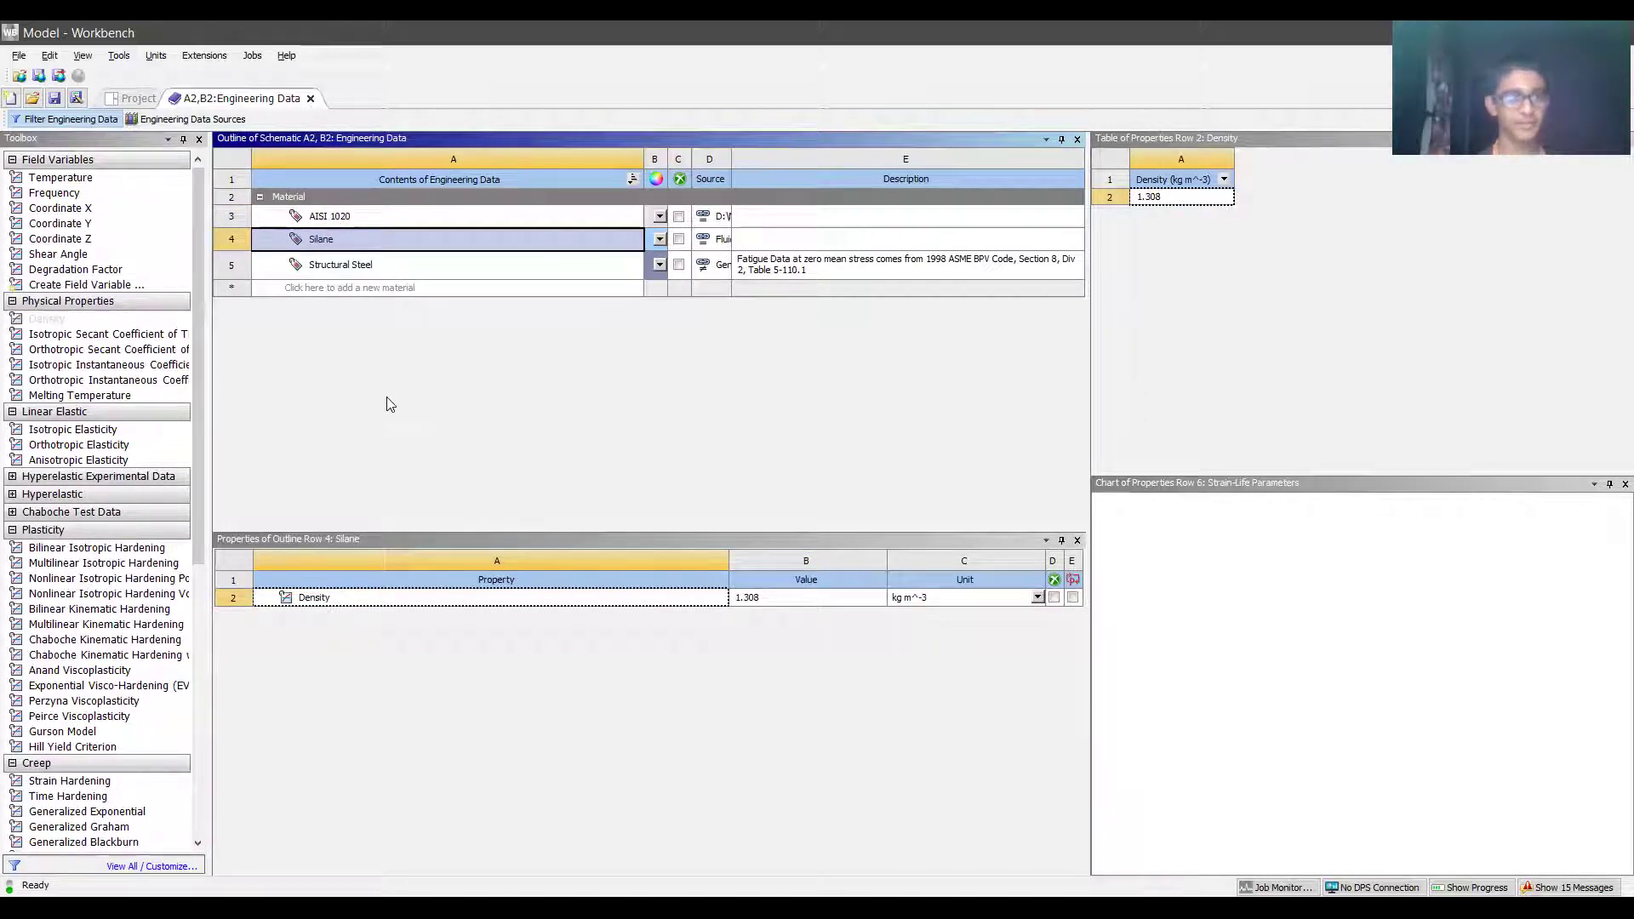
pyautogui.click(379, 266)
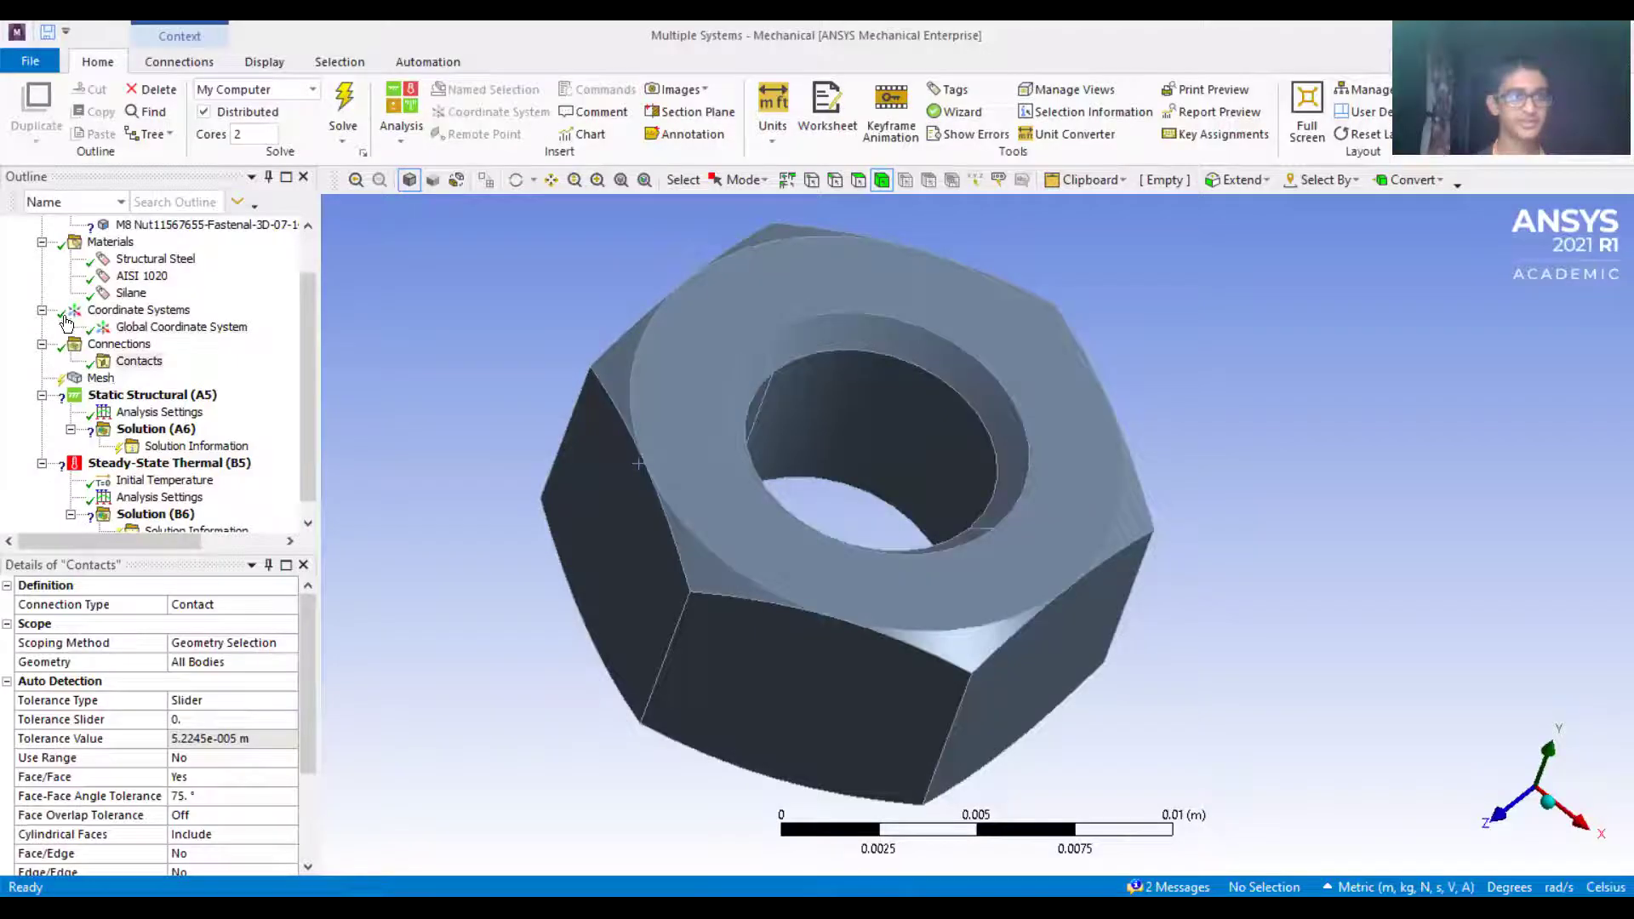
# In Mechanical, collapse the Steady-State Thermal, Static Structural, Connections, Coordinate Systems, Materials and Geometry branches of the model tree.
pyautogui.scroll(1, 166, 349)
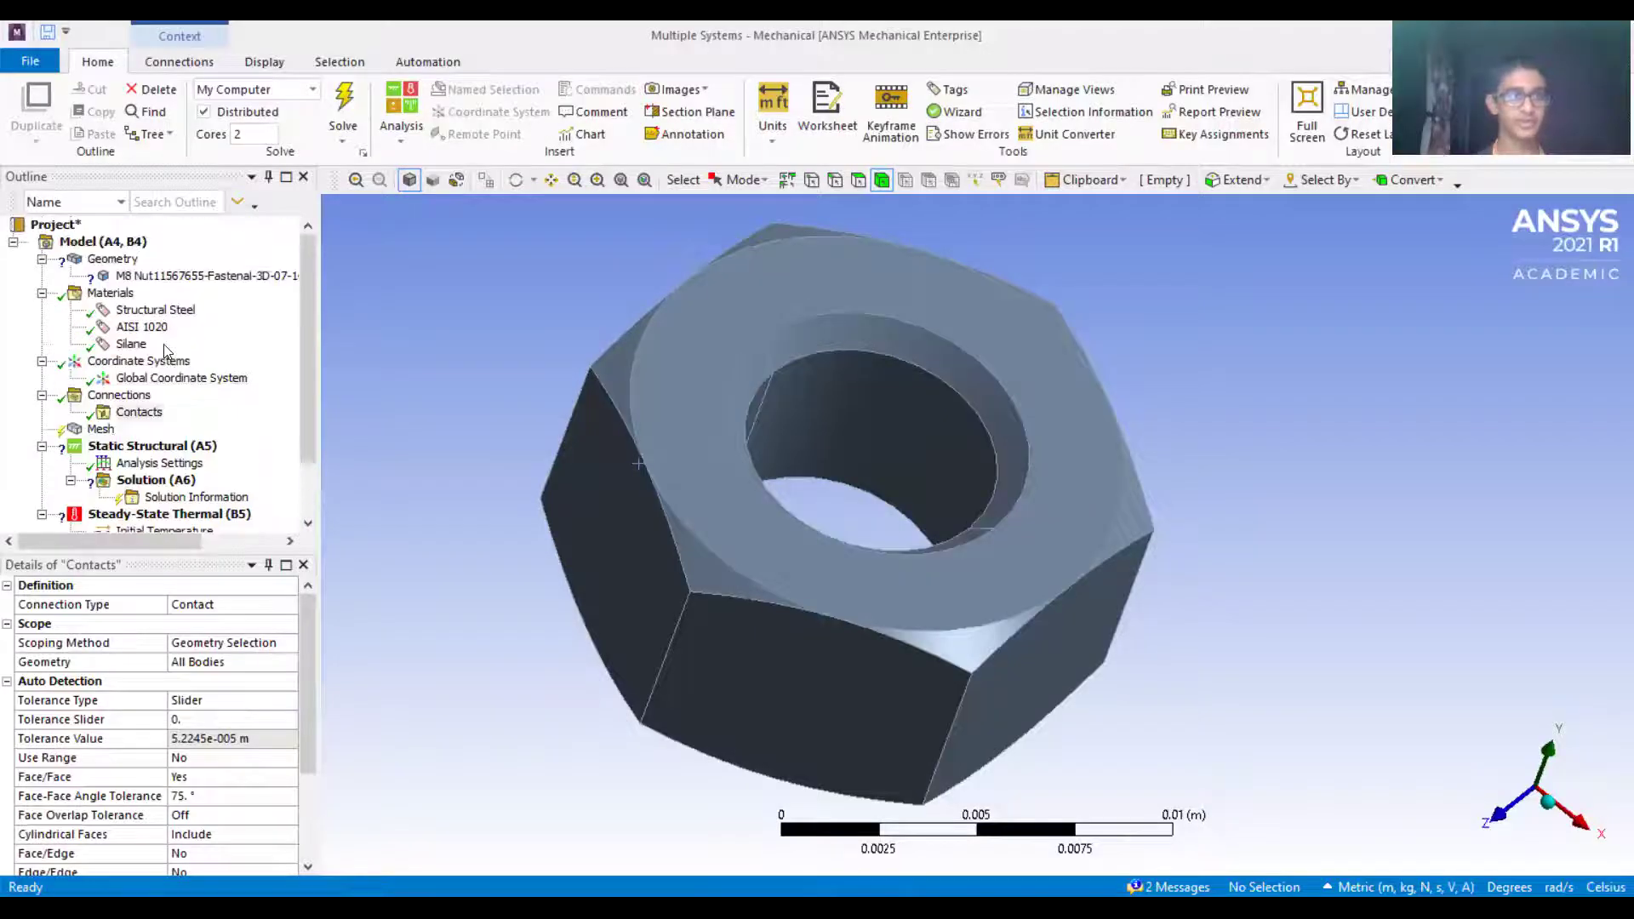
pyautogui.scroll(-1, 157, 328)
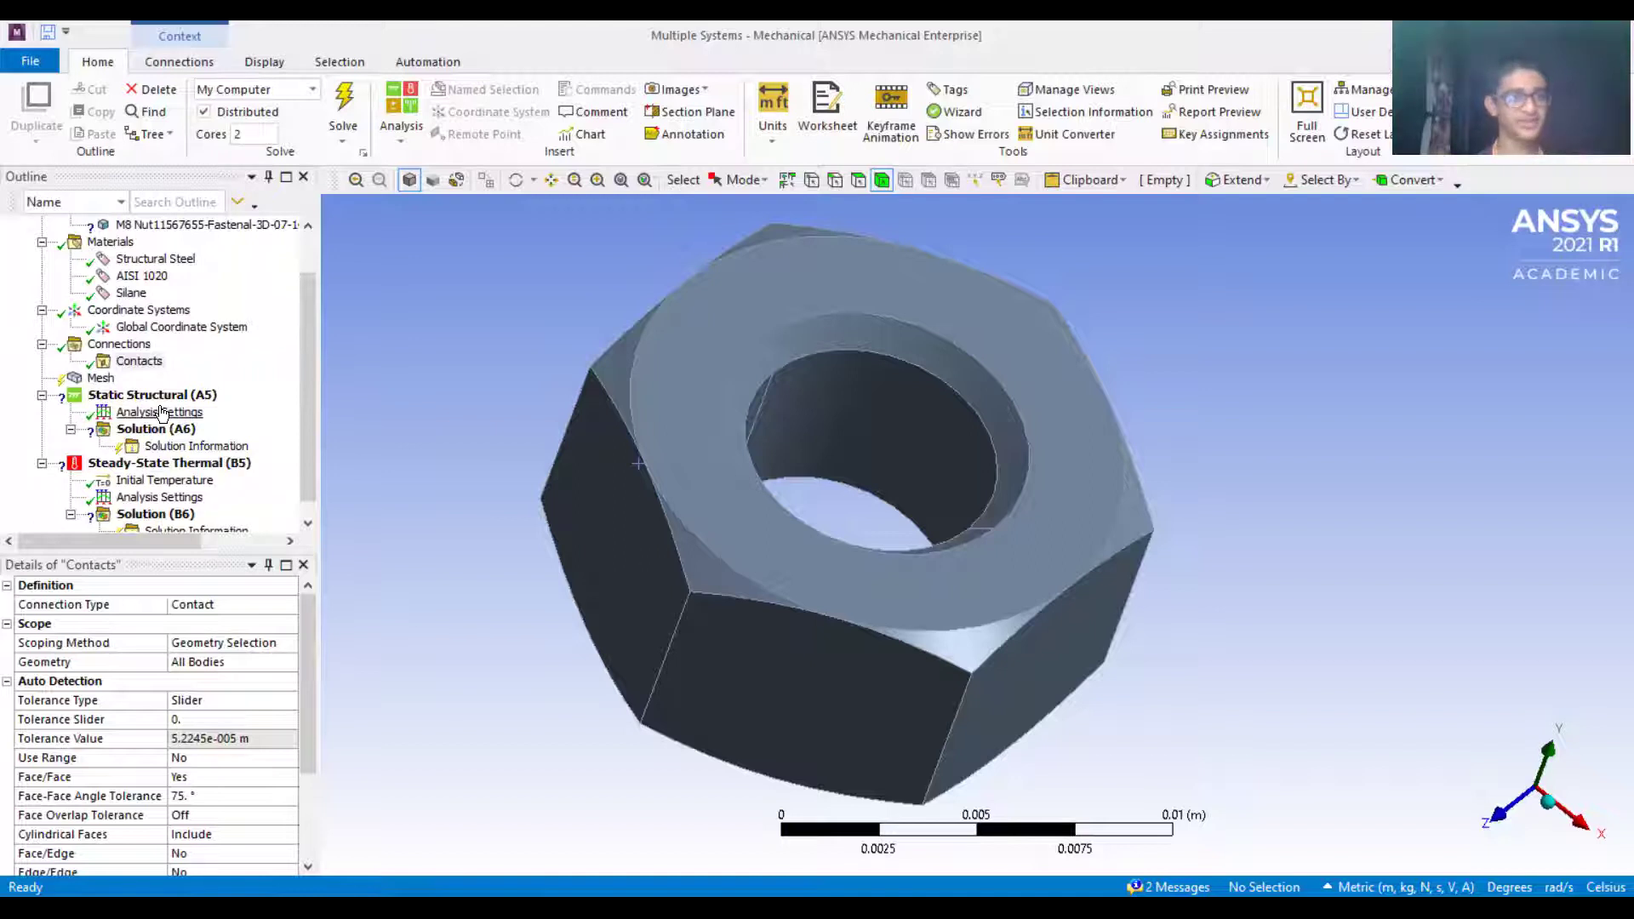
pyautogui.scroll(-1, 175, 447)
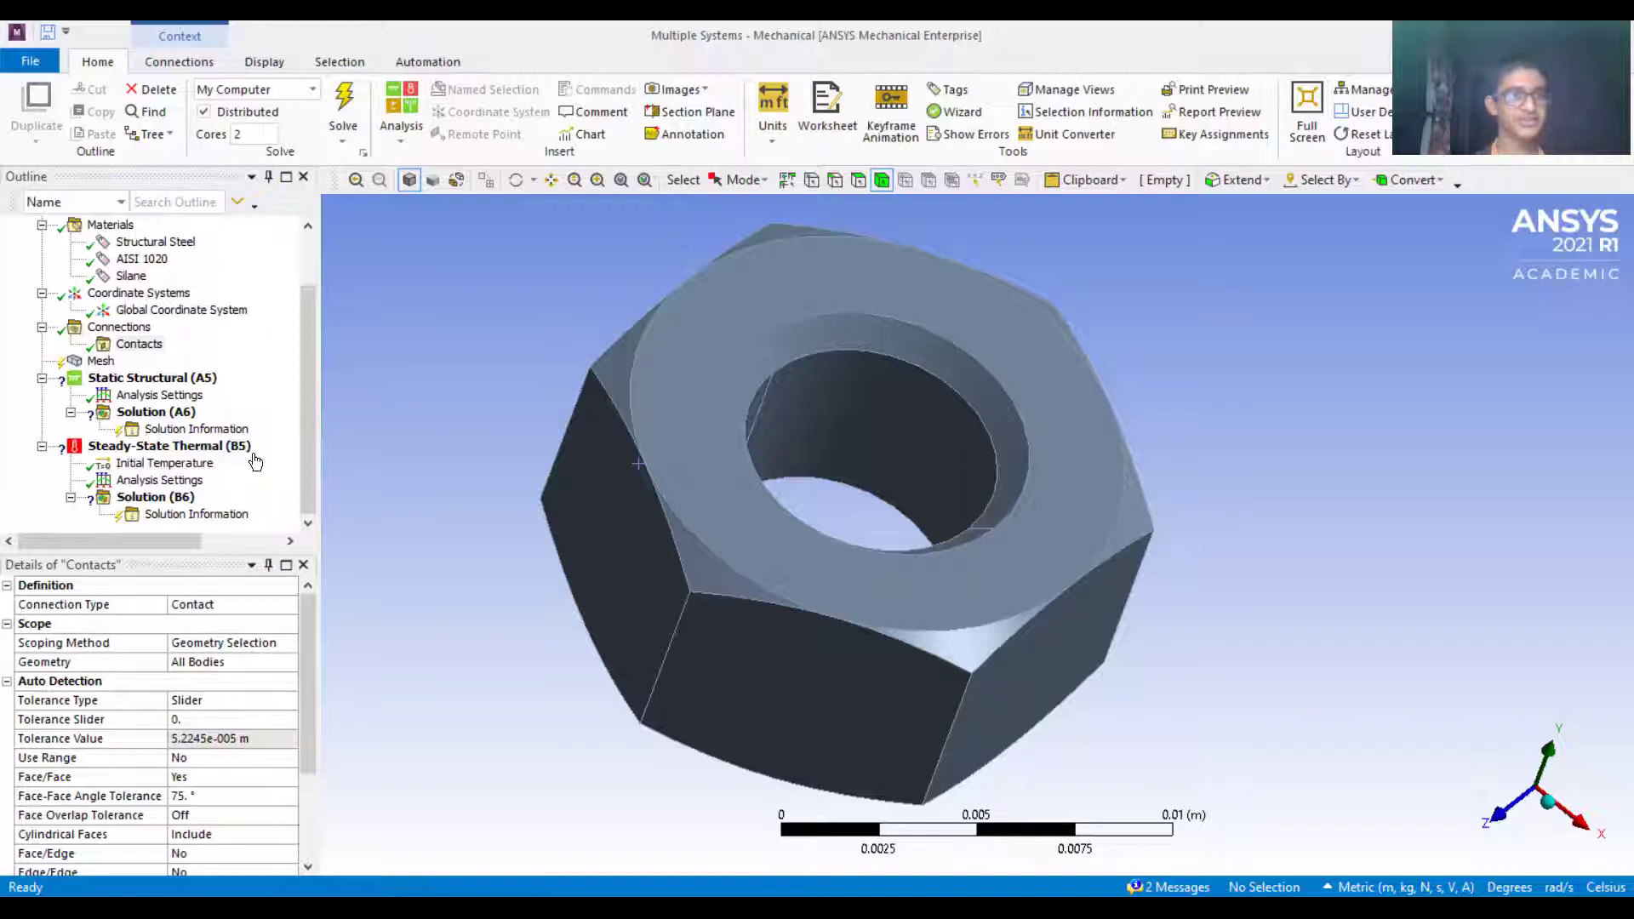
pyautogui.scroll(2, 111, 383)
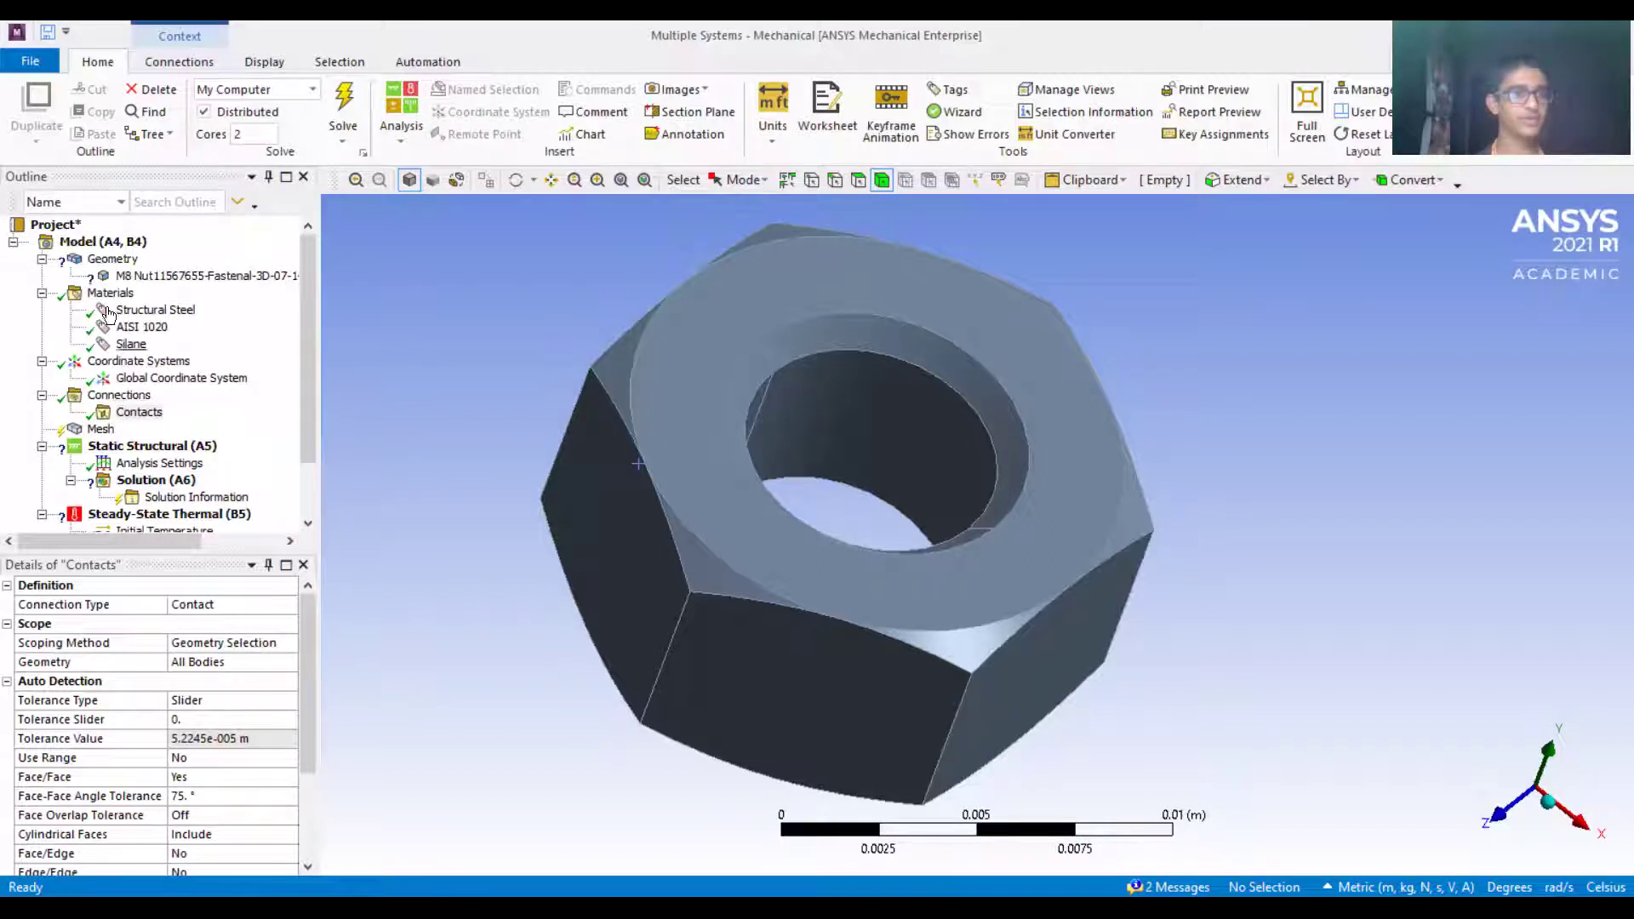
pyautogui.scroll(-2, 128, 443)
pyautogui.click(42, 446)
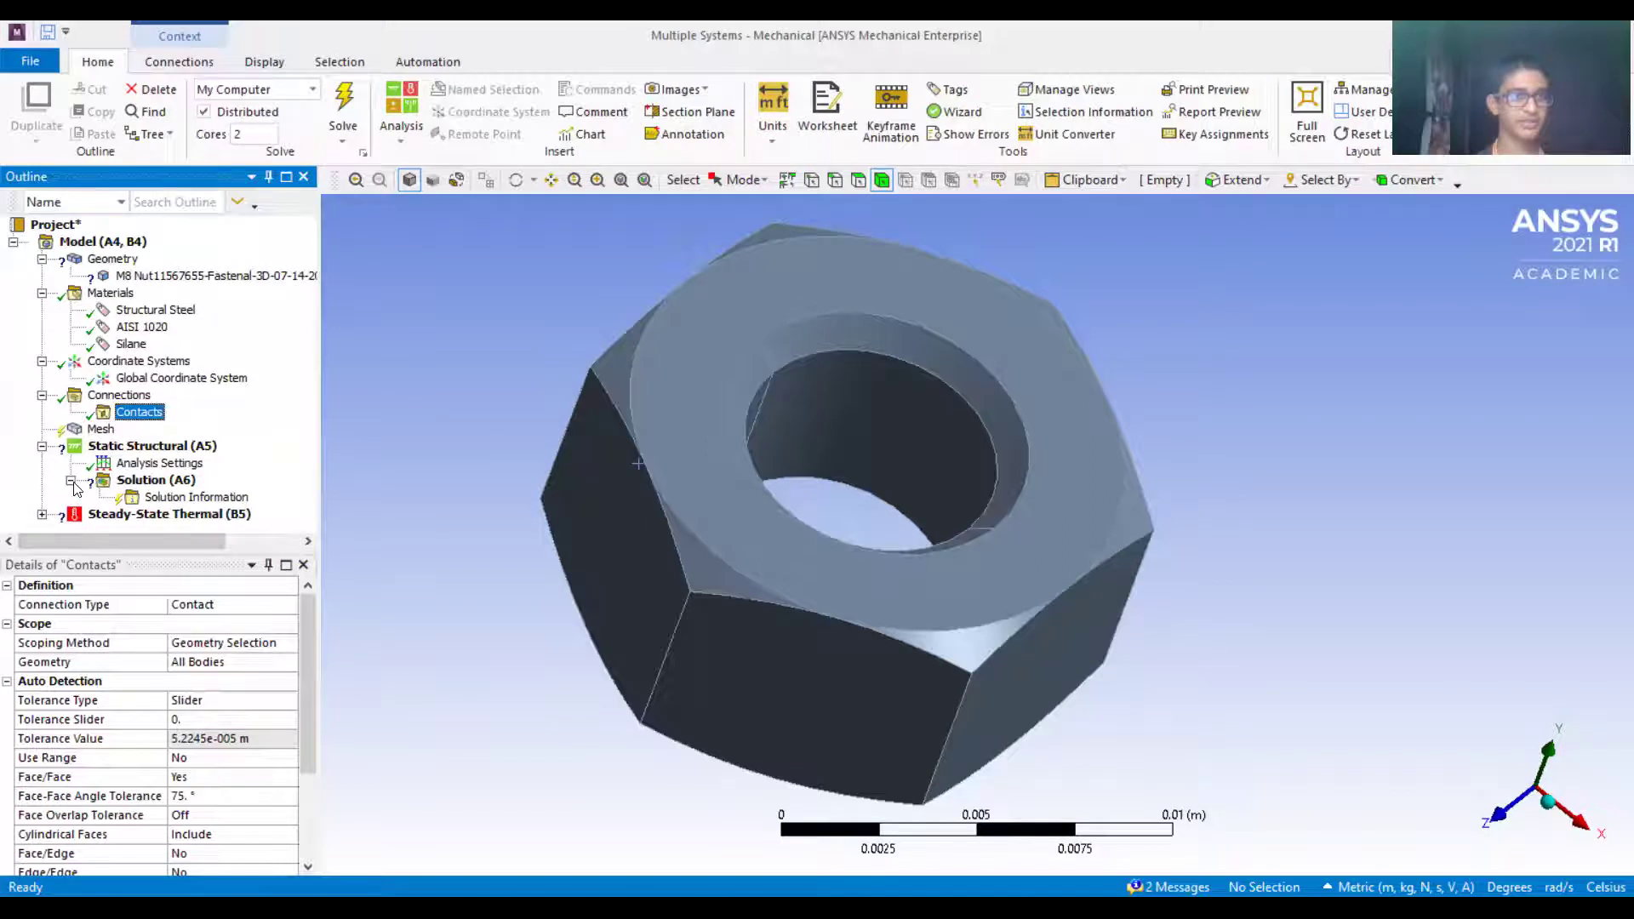
pyautogui.click(71, 481)
pyautogui.click(42, 446)
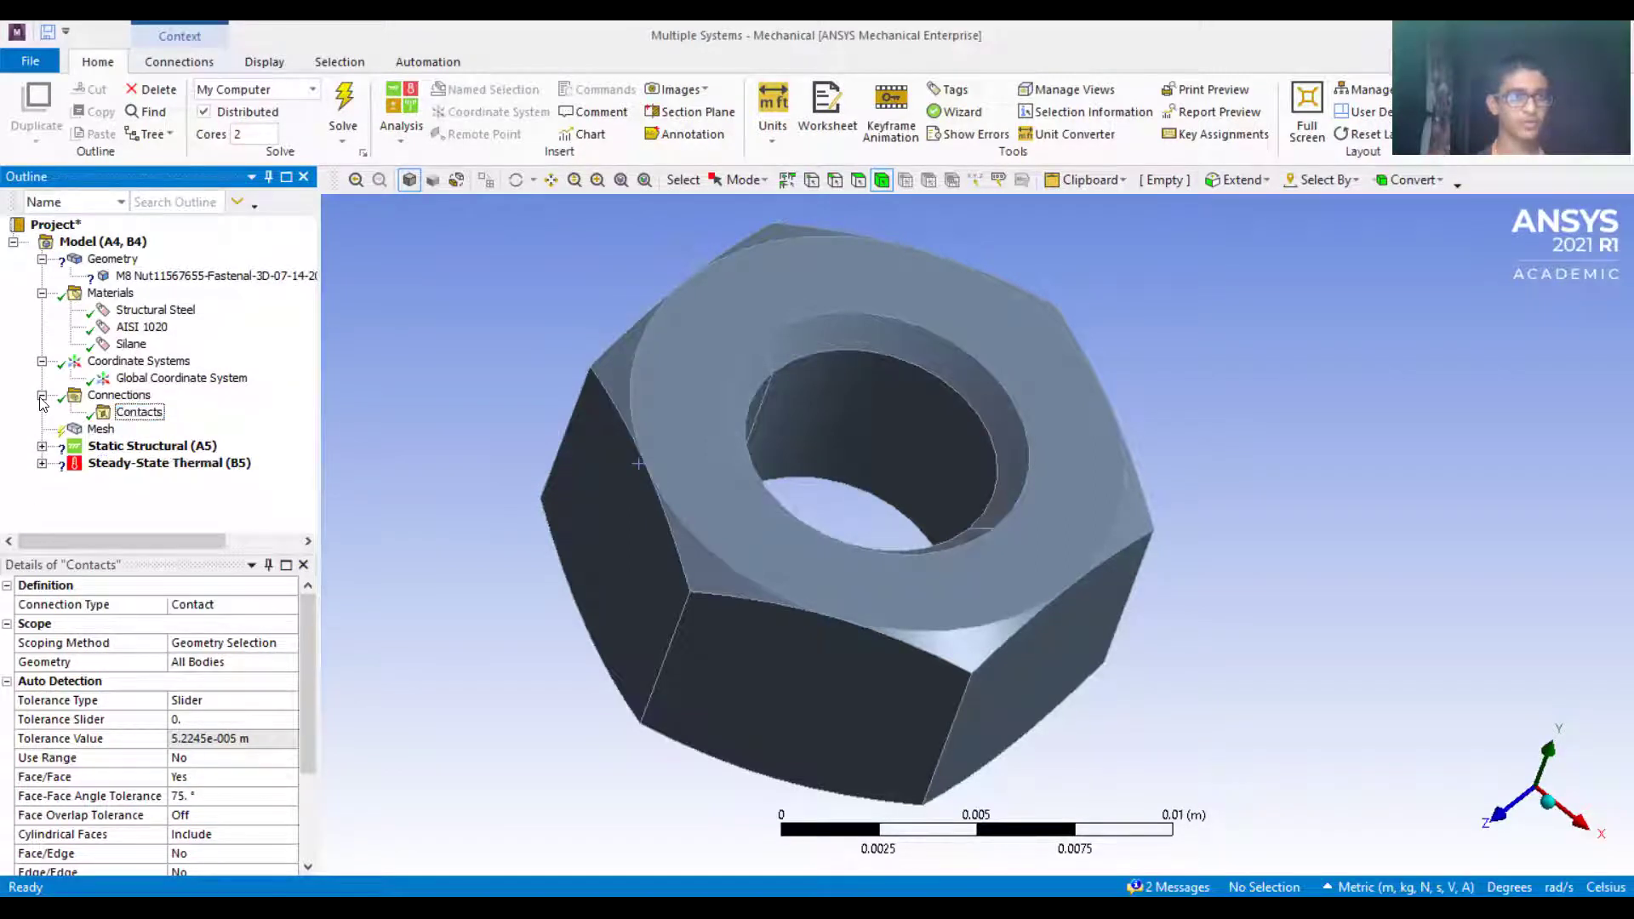
pyautogui.click(44, 396)
pyautogui.click(42, 361)
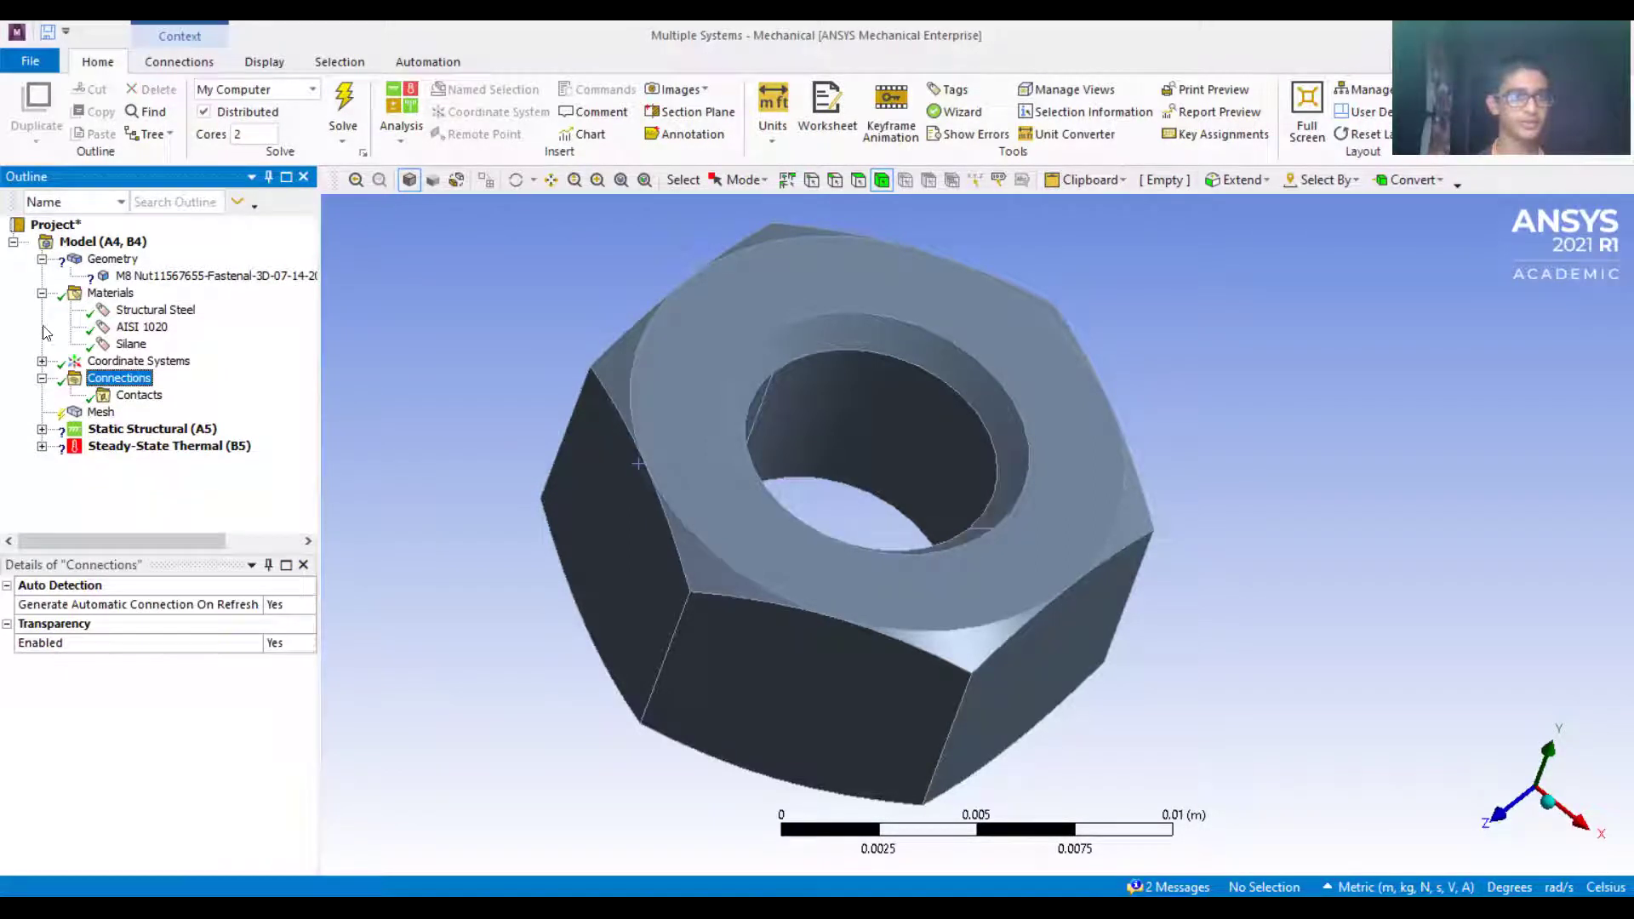
pyautogui.click(41, 293)
pyautogui.click(42, 259)
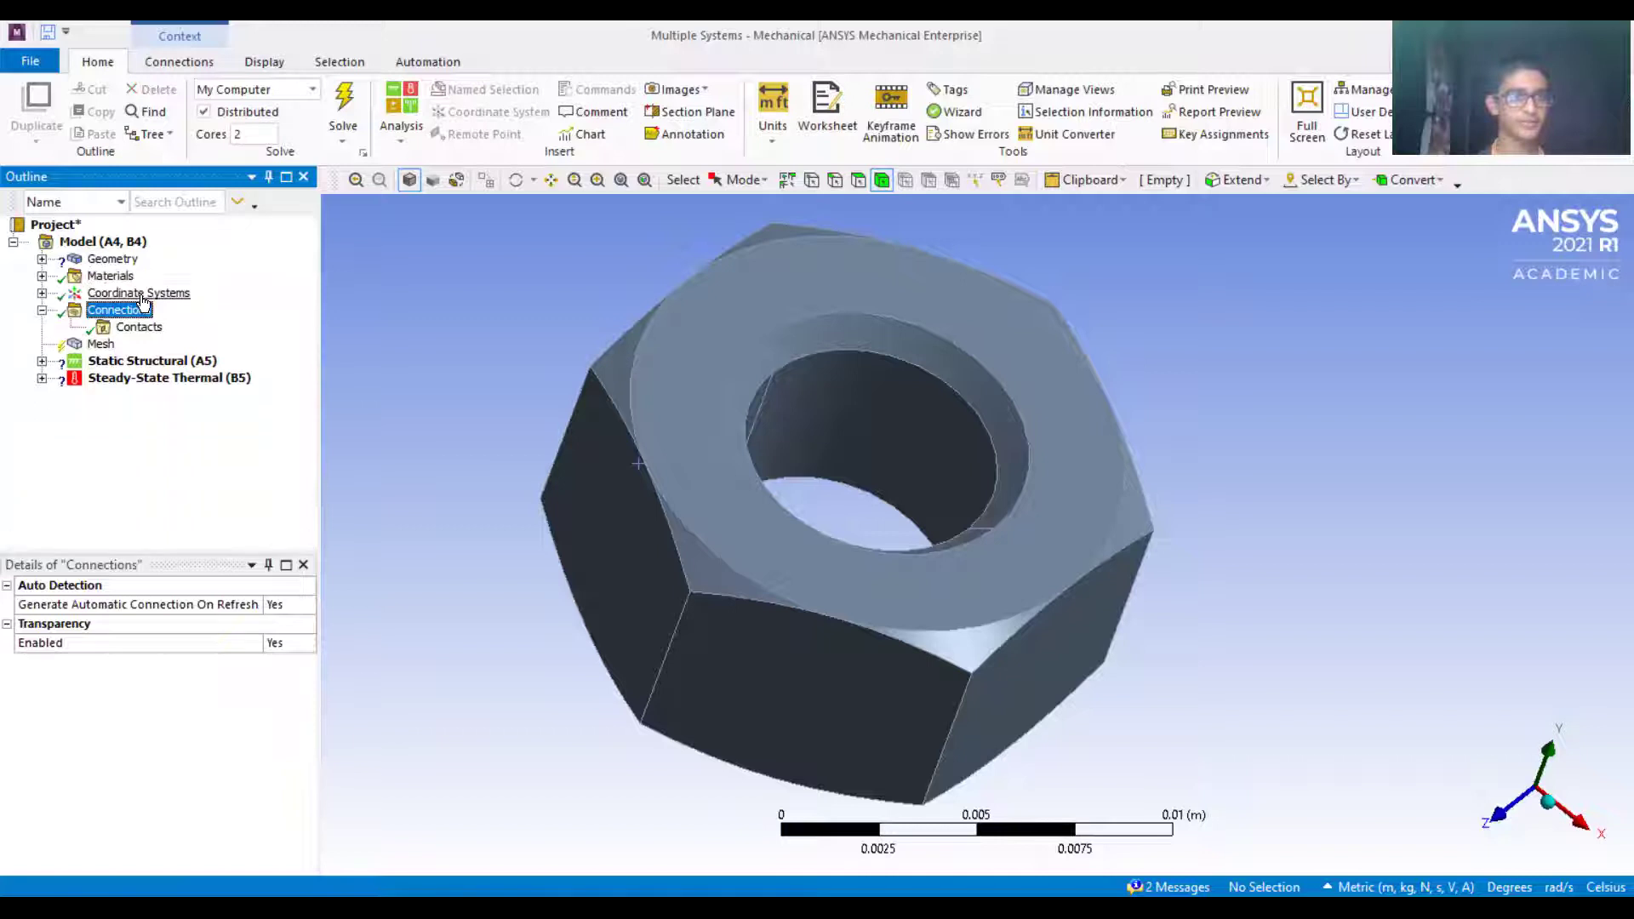
pyautogui.rightClick(123, 394)
pyautogui.press('Escape')
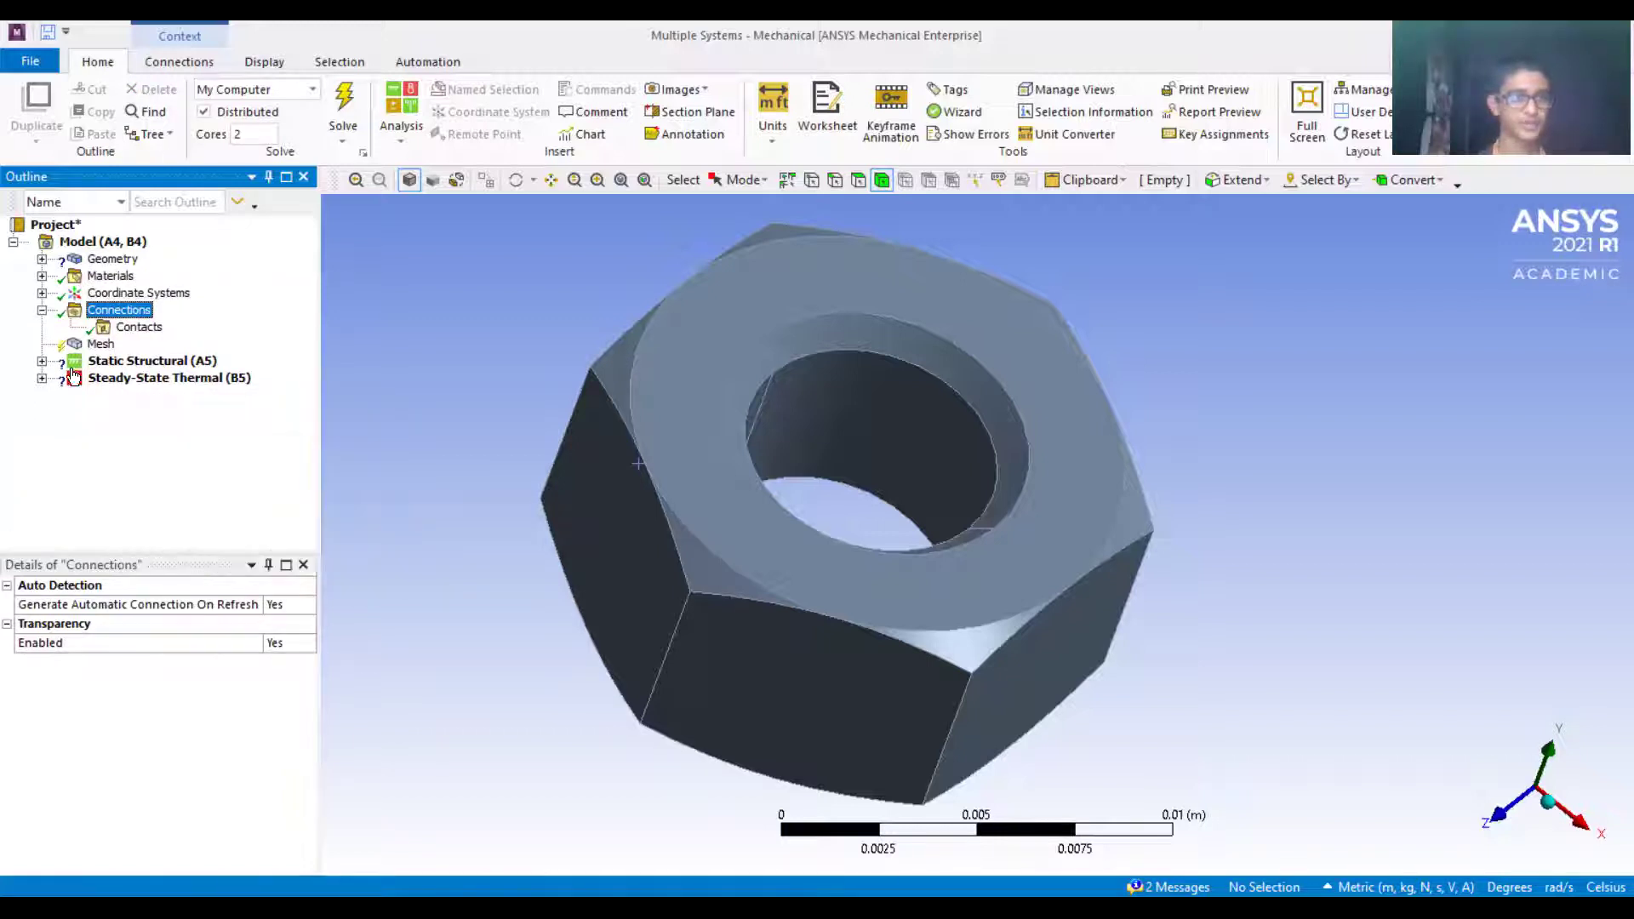
pyautogui.click(41, 310)
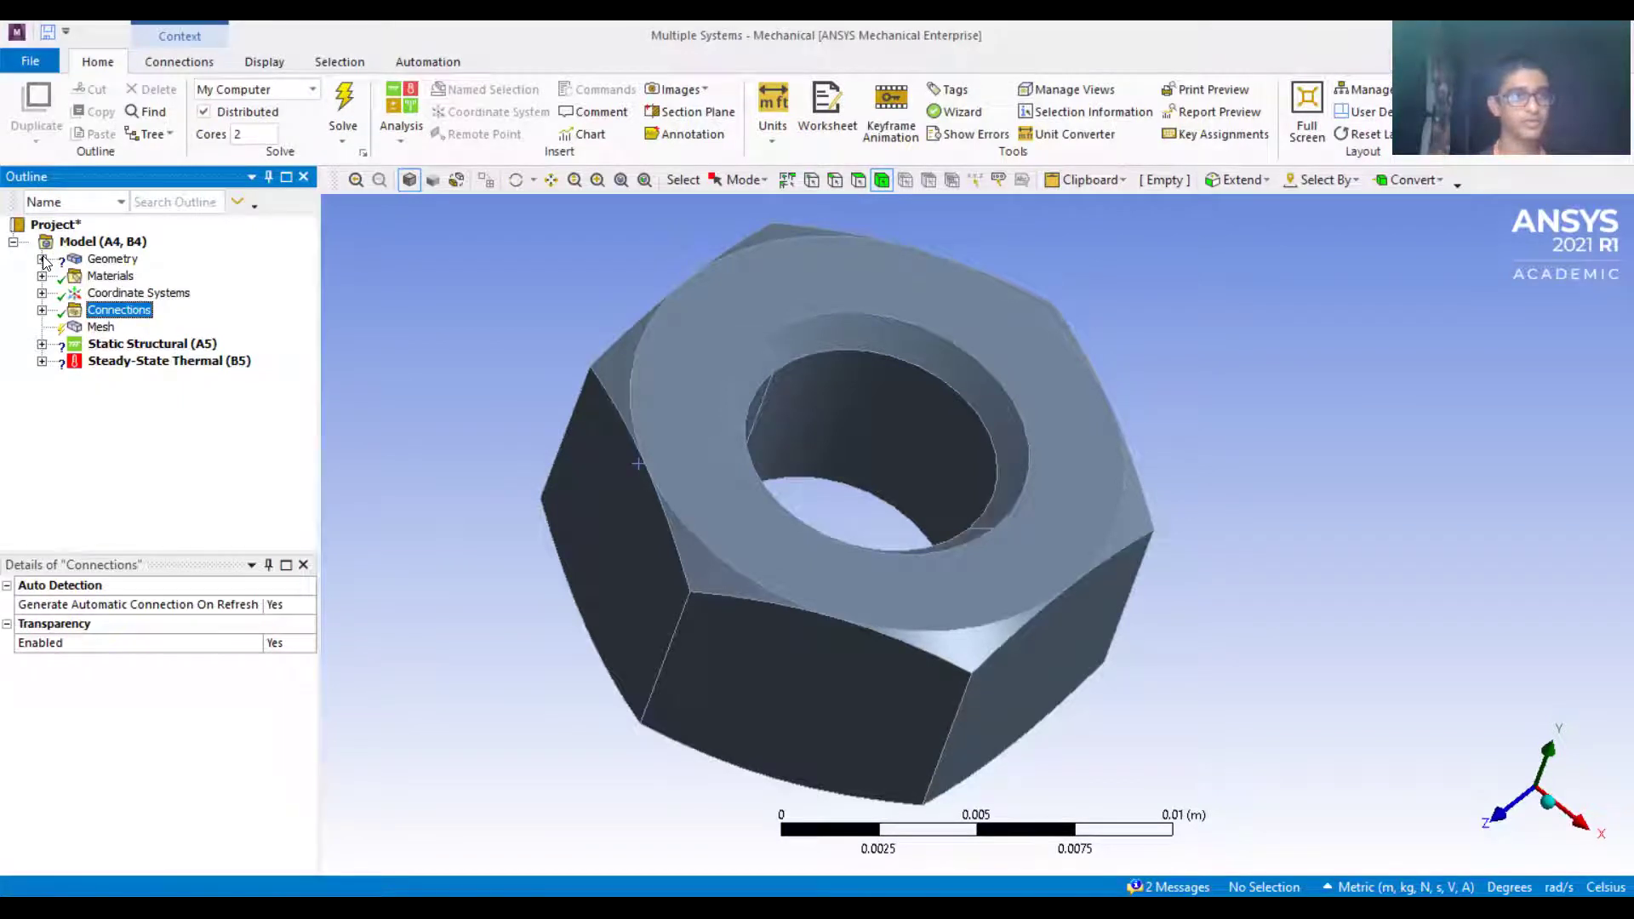
# Assign Structural Steel as the material of the M8 nut body under Geometry.
pyautogui.click(42, 259)
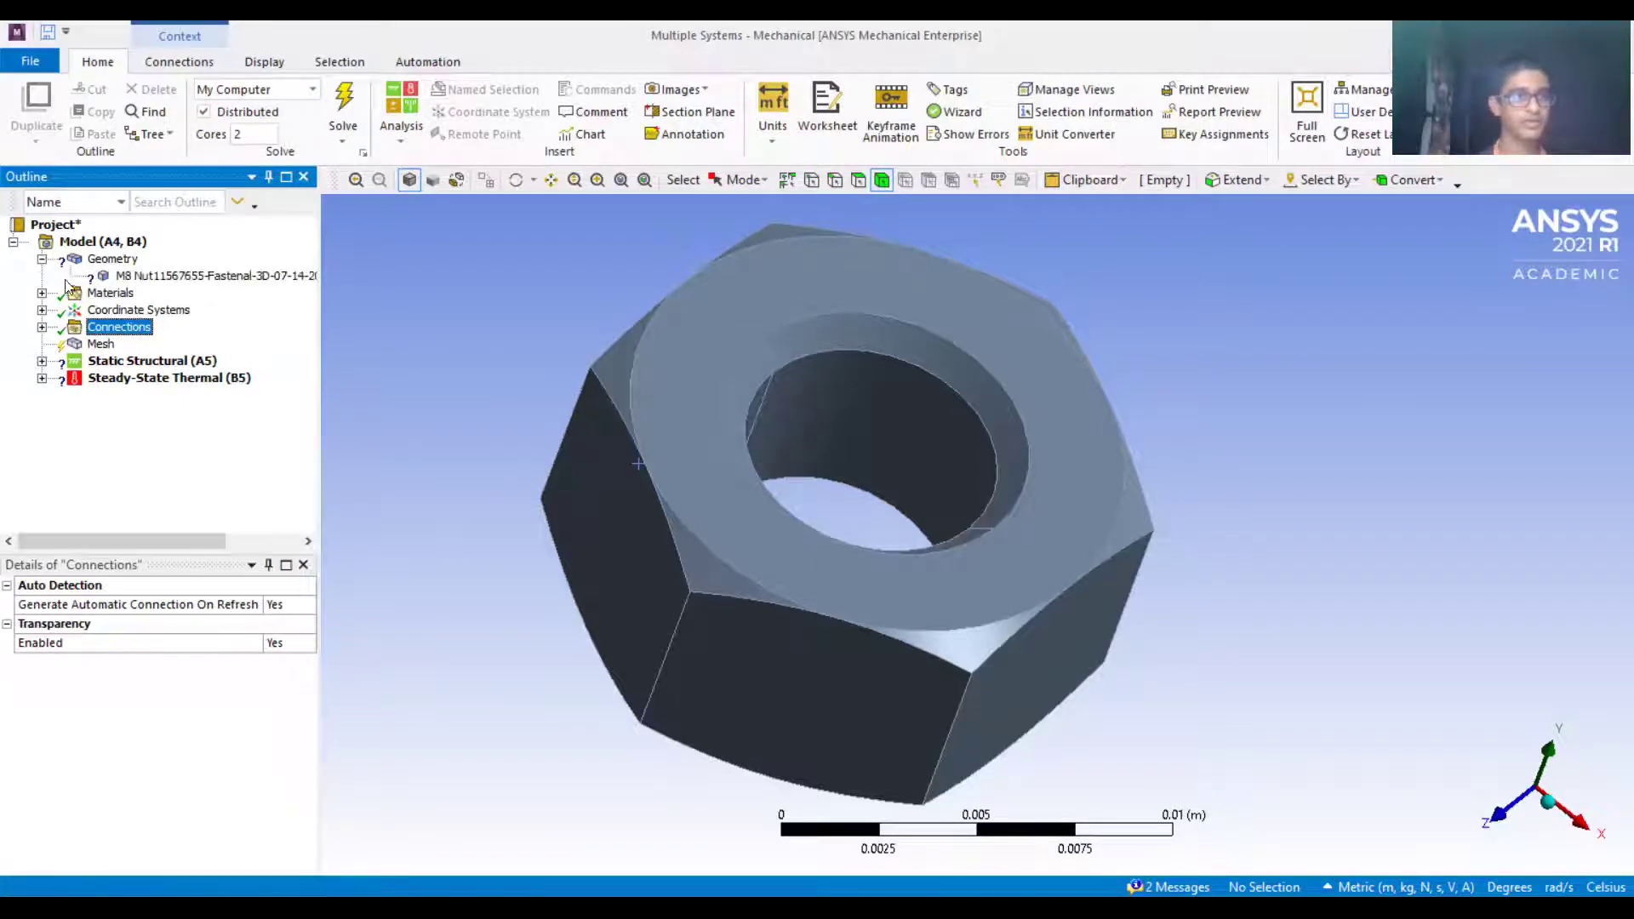
pyautogui.click(175, 279)
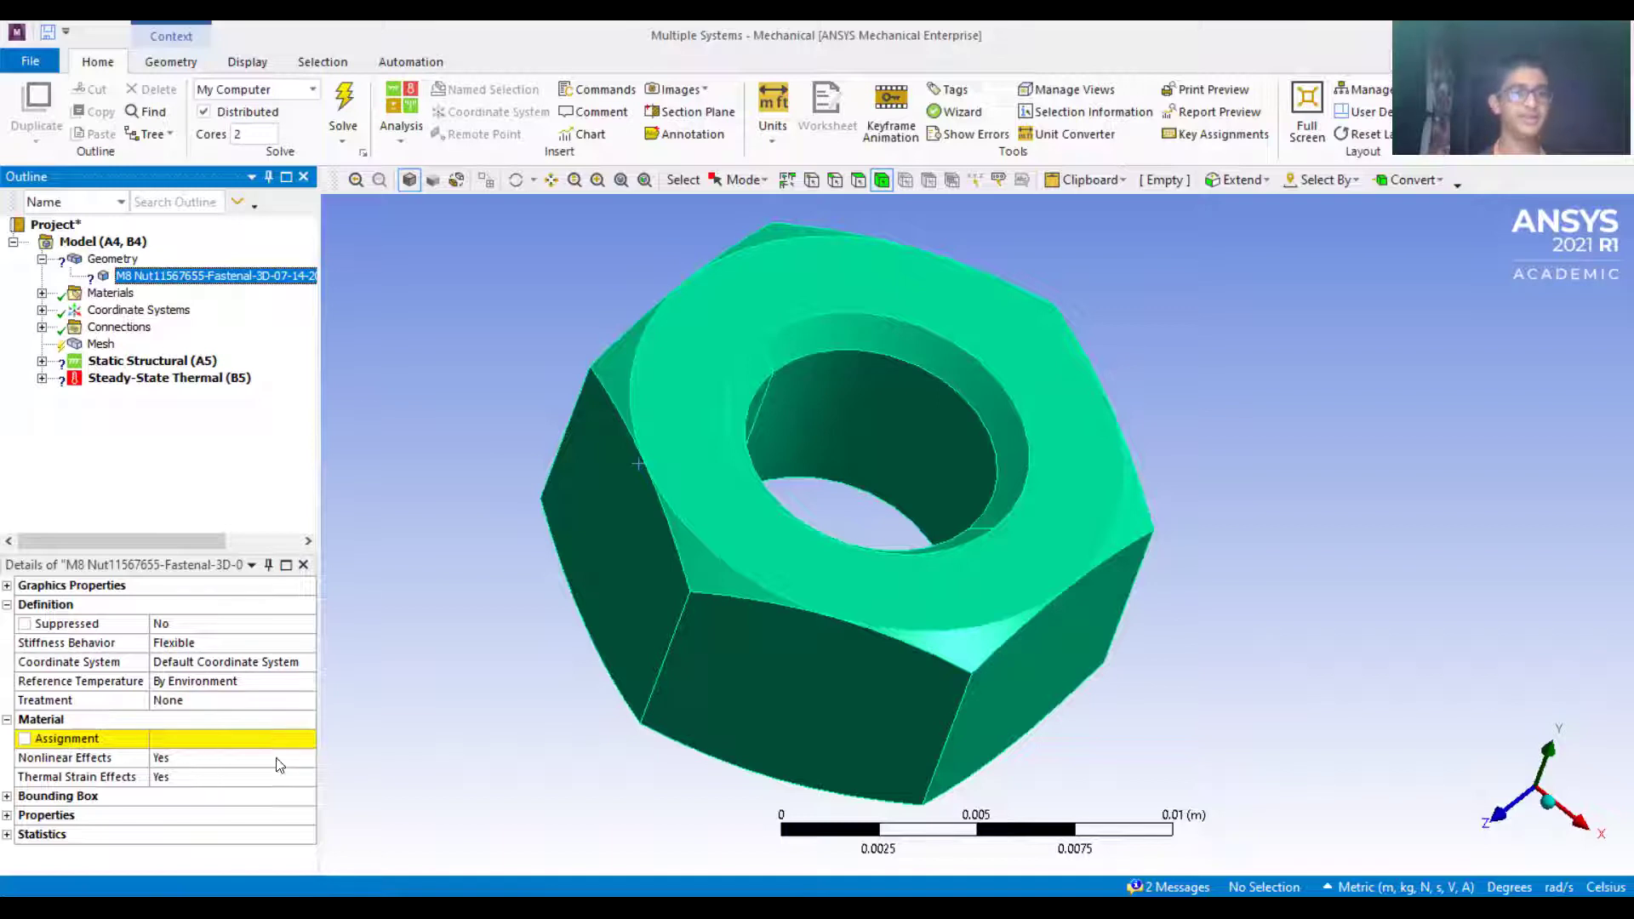
pyautogui.click(305, 737)
pyautogui.click(307, 739)
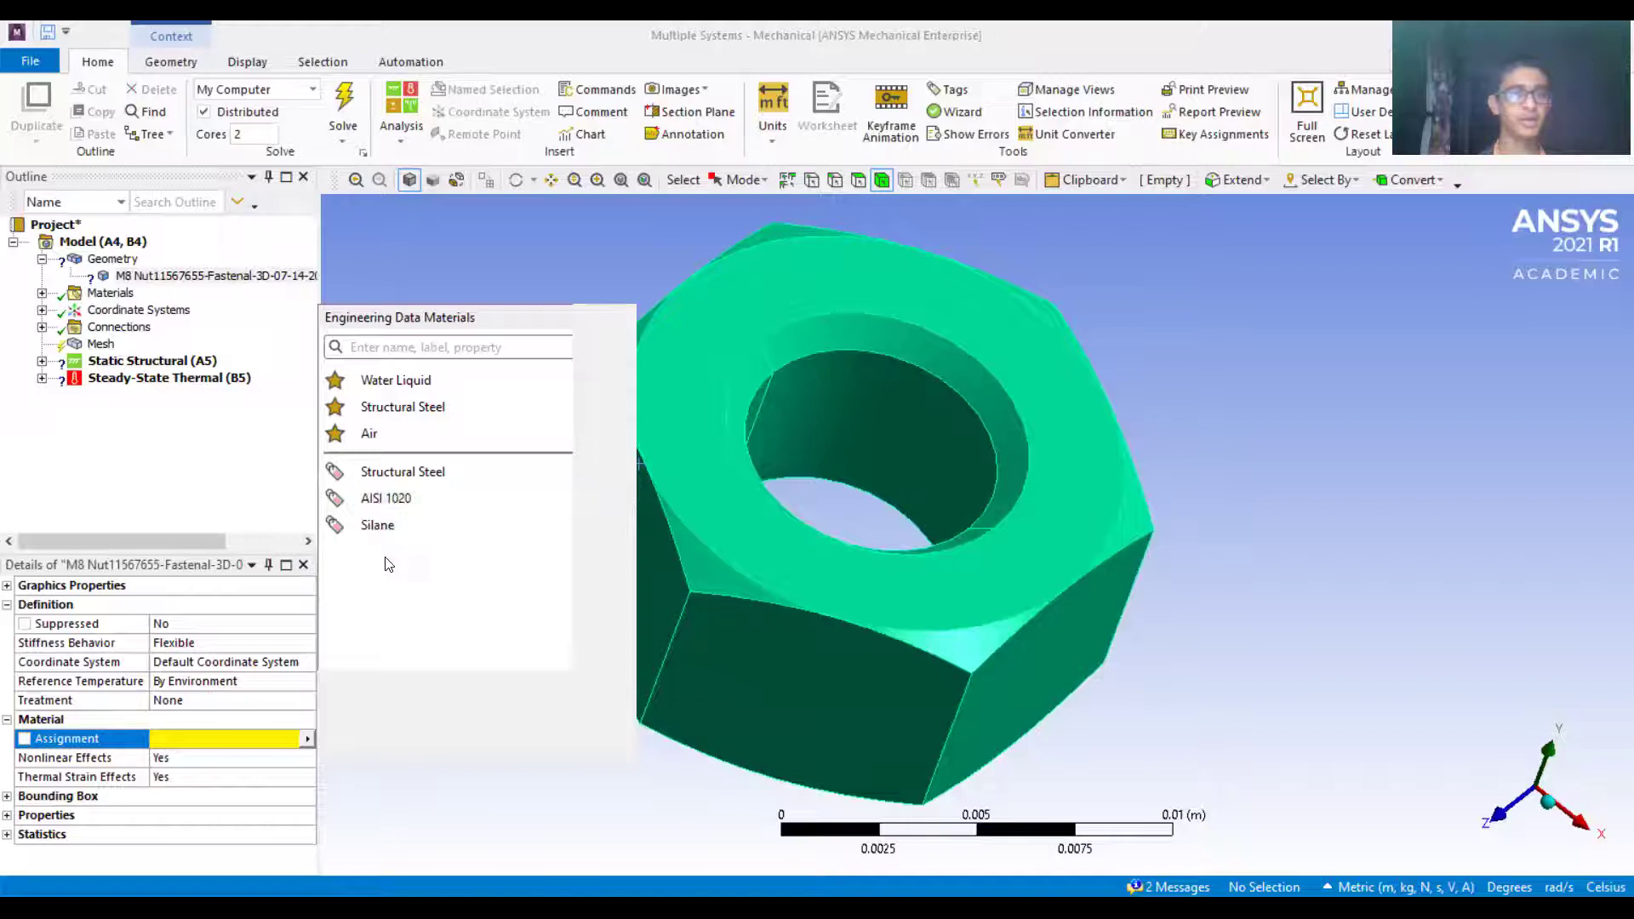
pyautogui.click(482, 482)
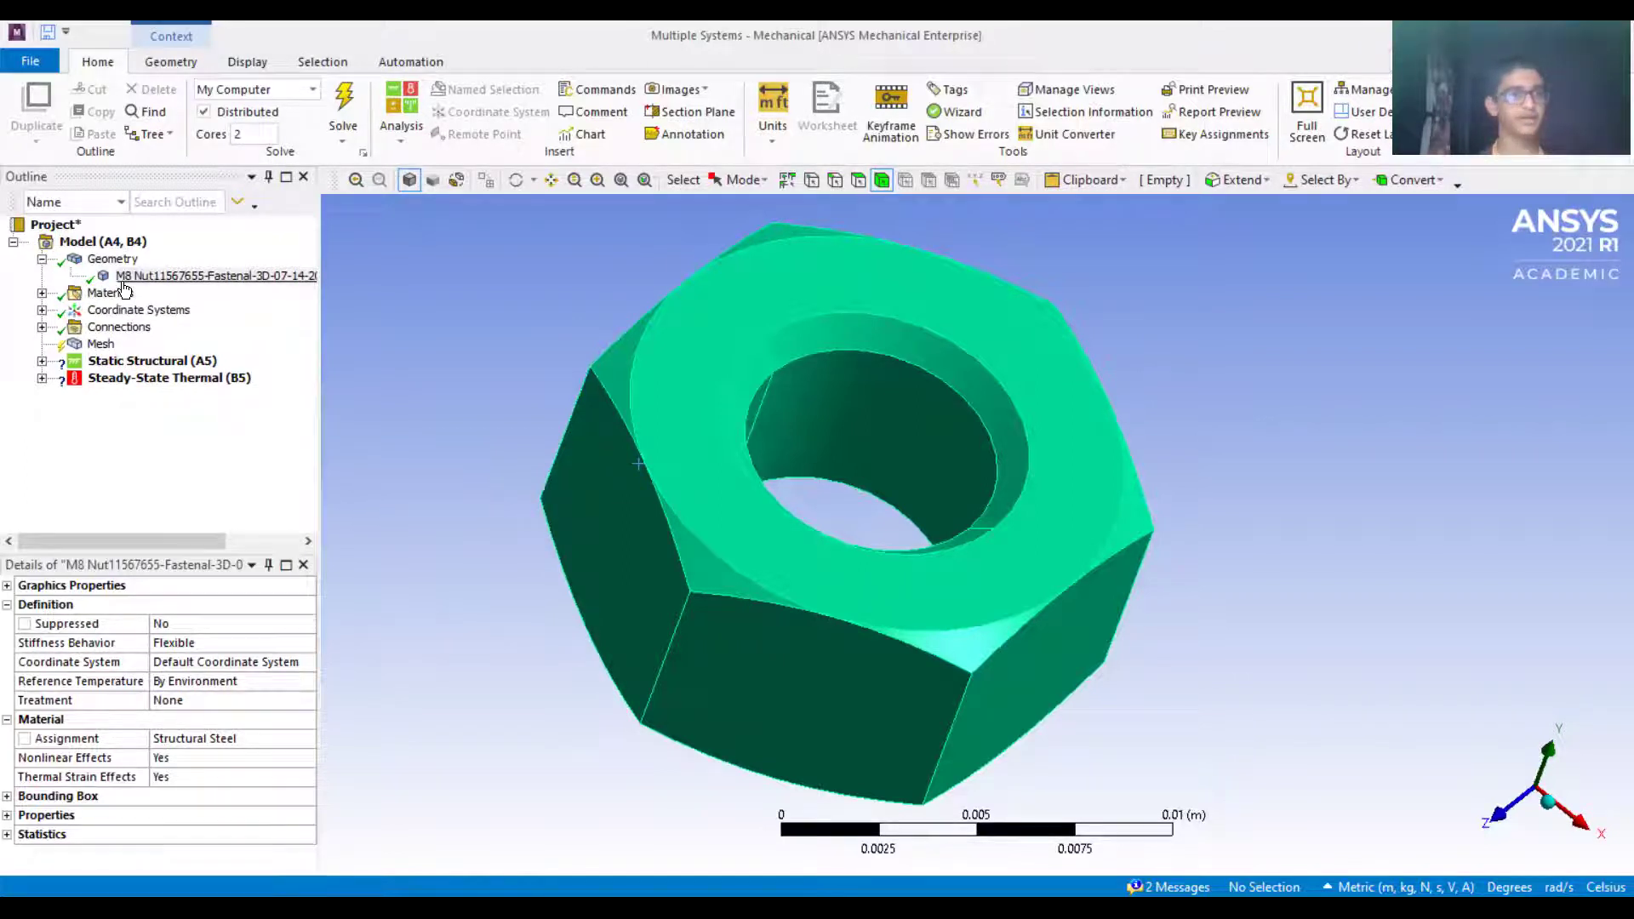
# Expand the model's Materials branch and review the properties of Structural Steel, AISI 1020 and Silane.
pyautogui.click(42, 293)
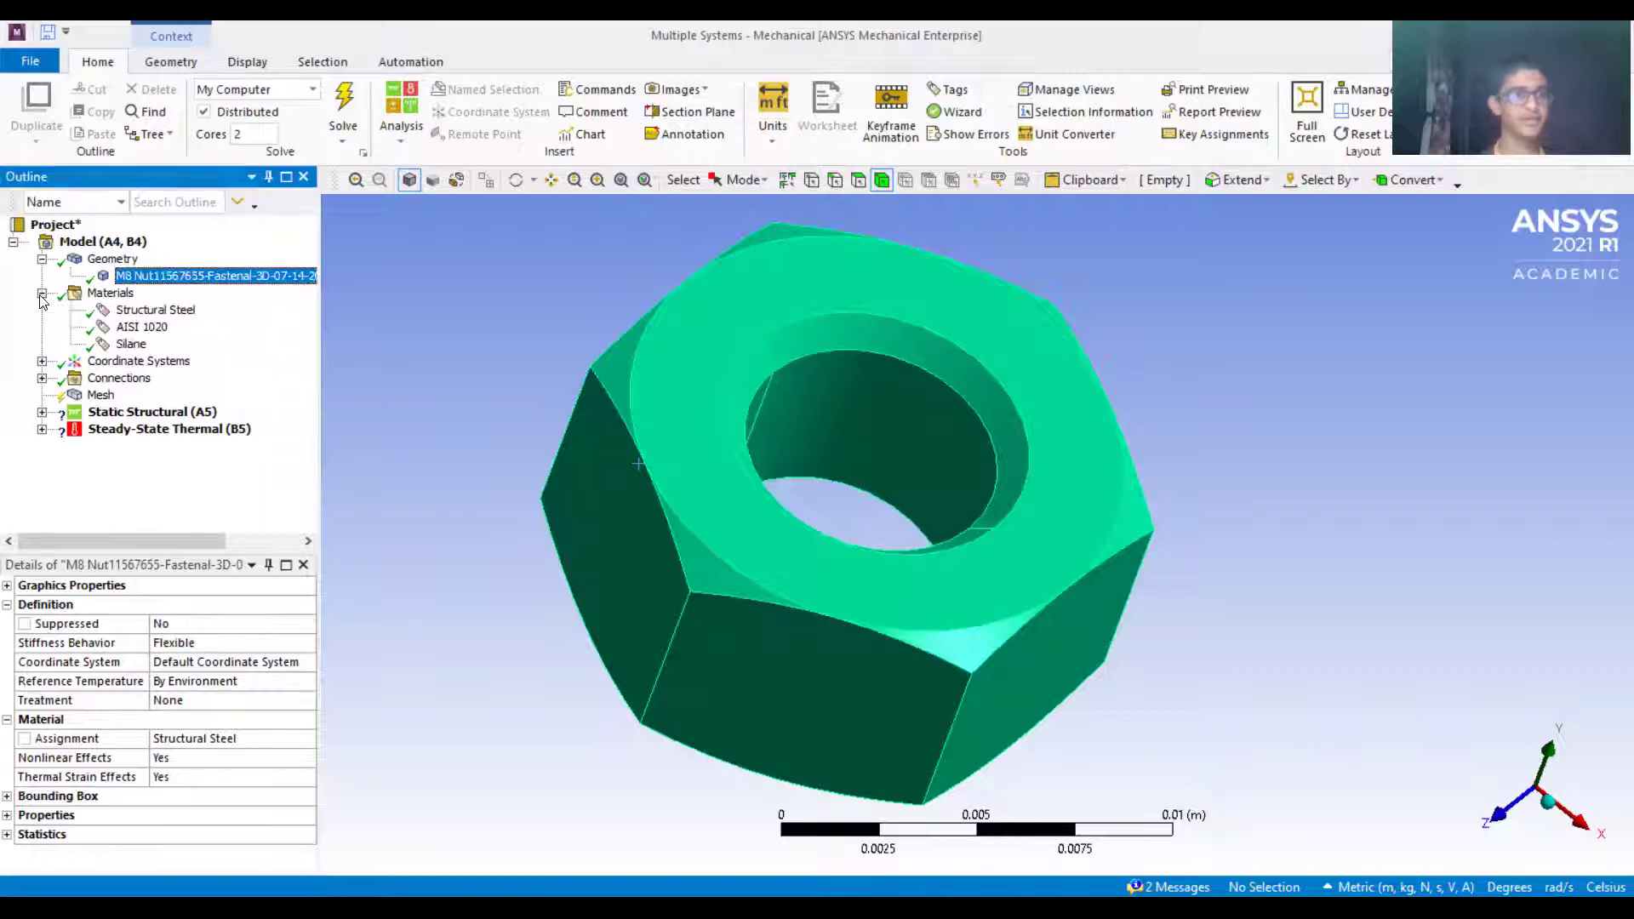
pyautogui.click(144, 314)
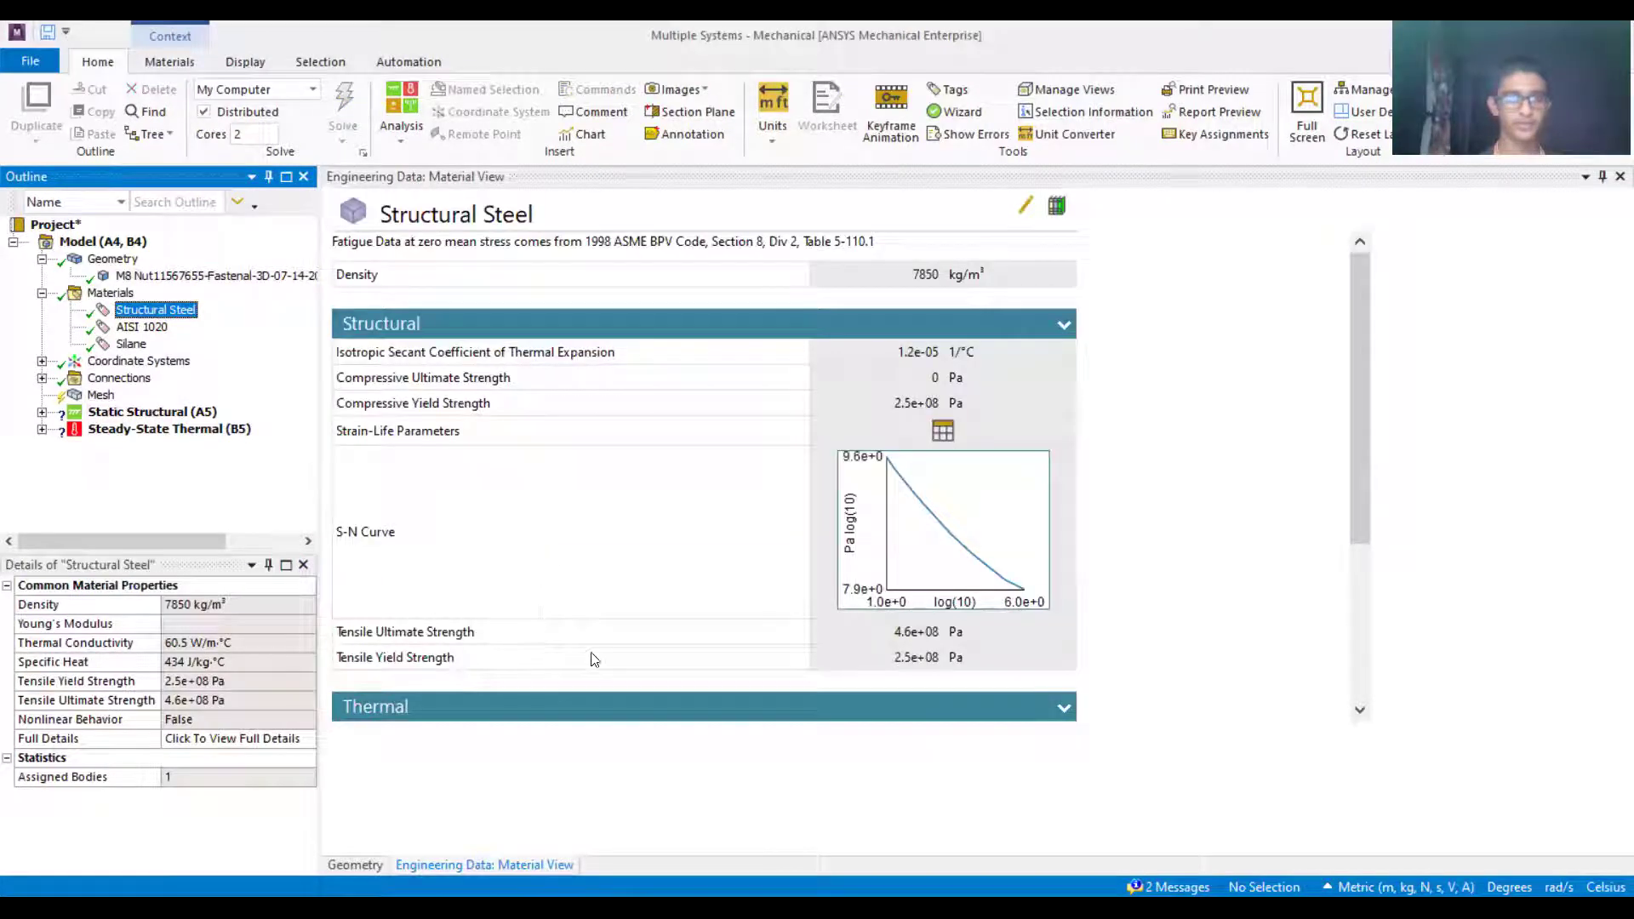
pyautogui.click(142, 328)
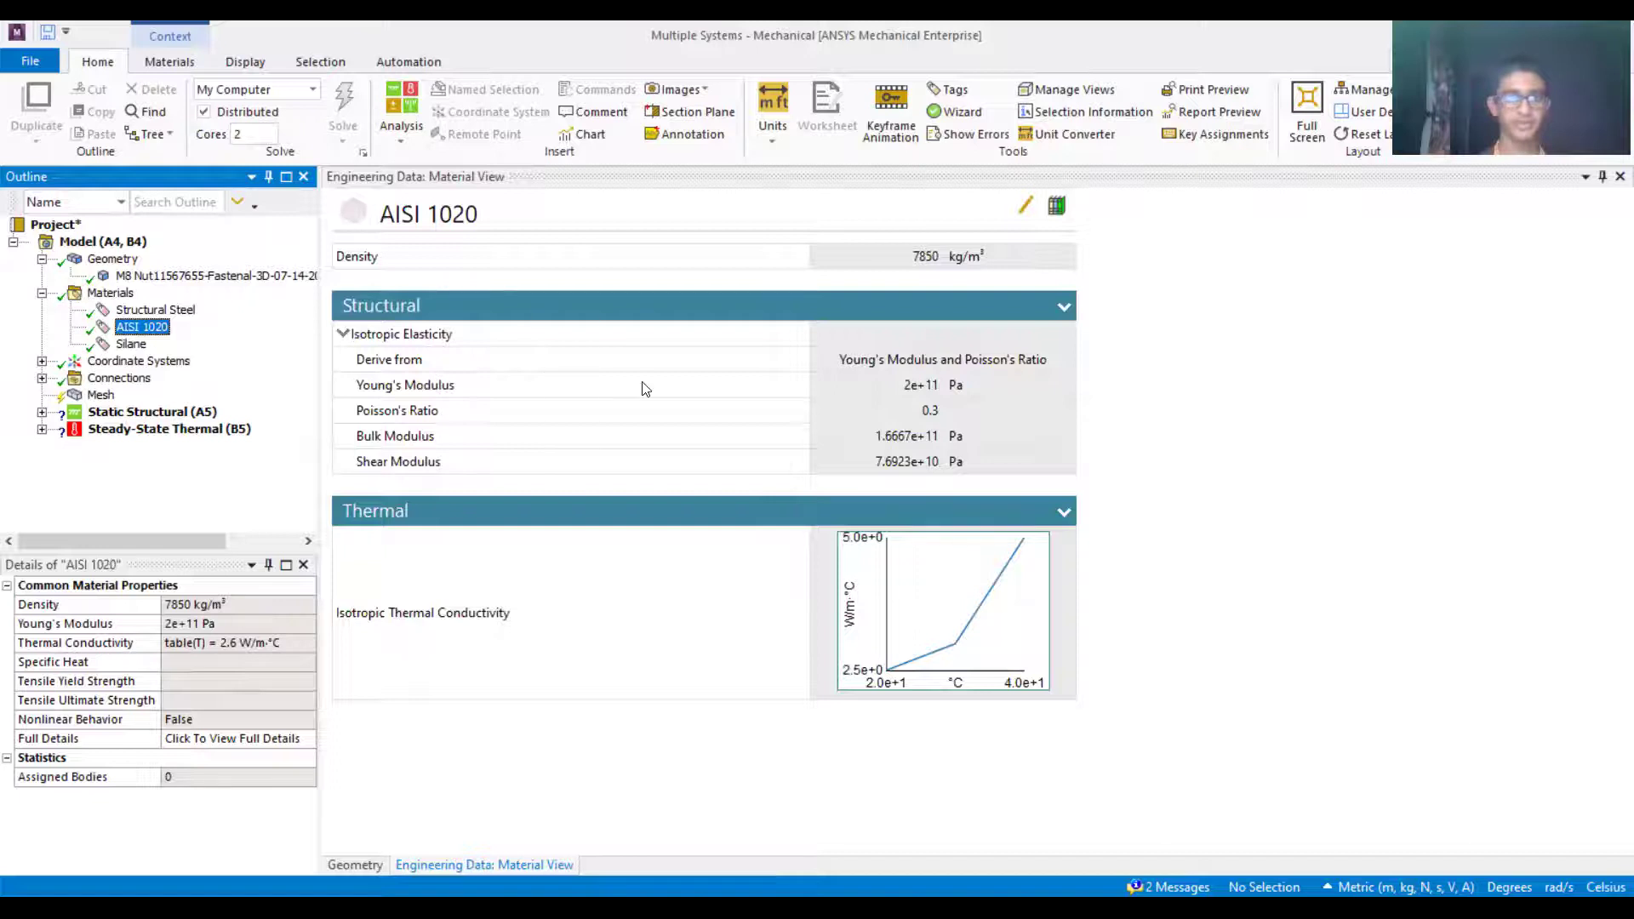
pyautogui.click(131, 344)
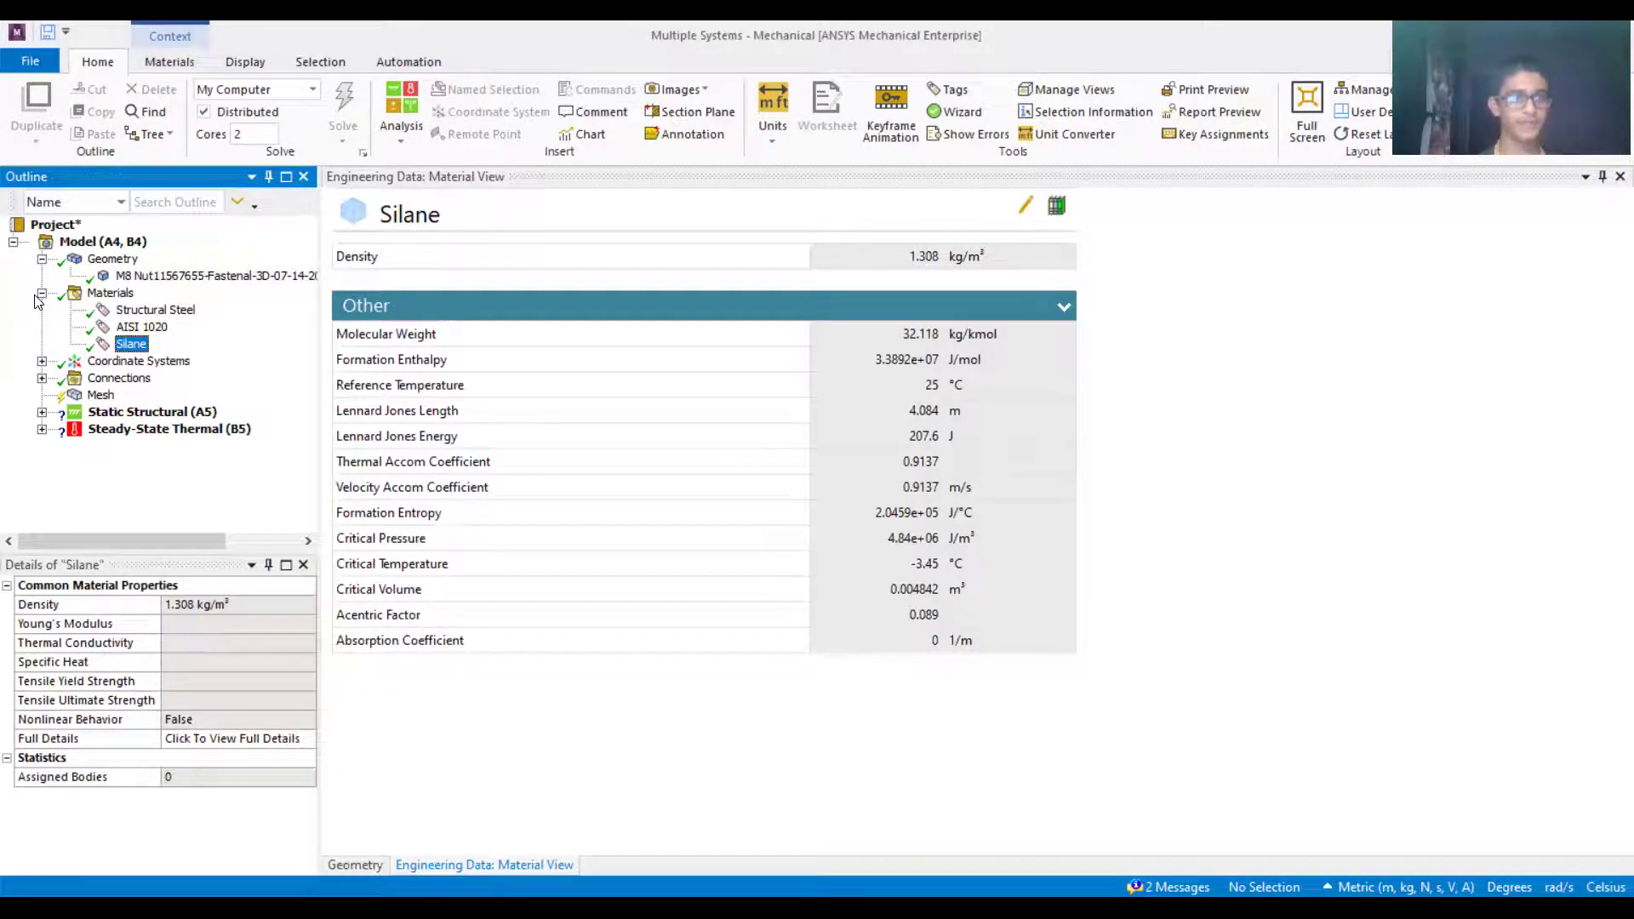
# Expand Coordinate Systems and inspect the Global Coordinate System's axes on the nut from above and in isometric view.
pyautogui.click(42, 361)
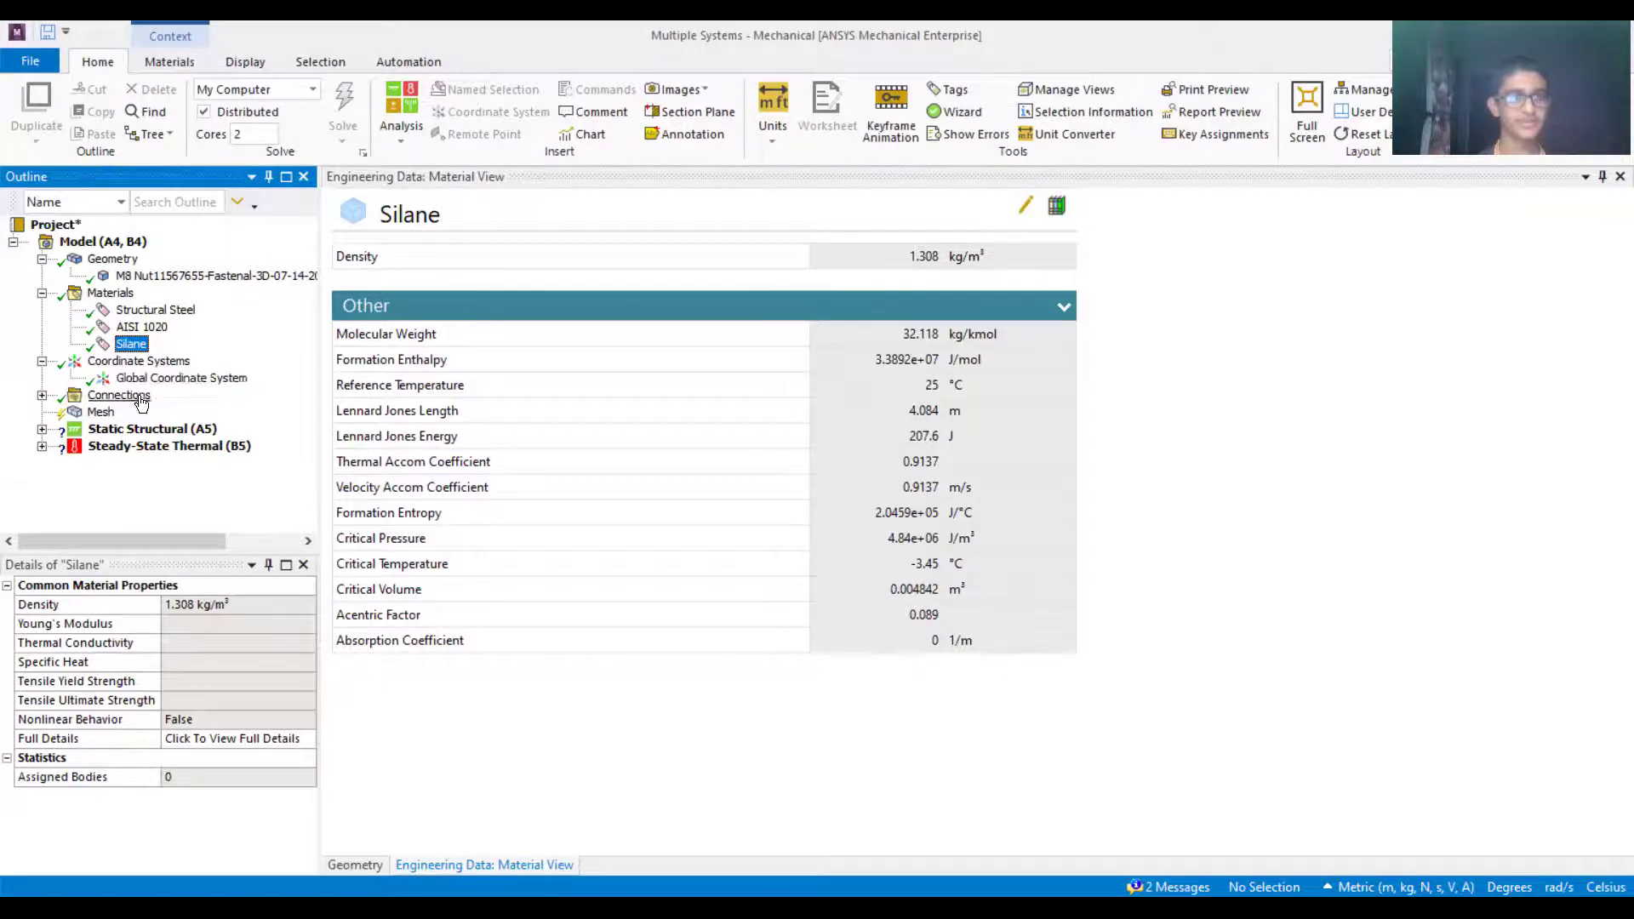
pyautogui.click(160, 383)
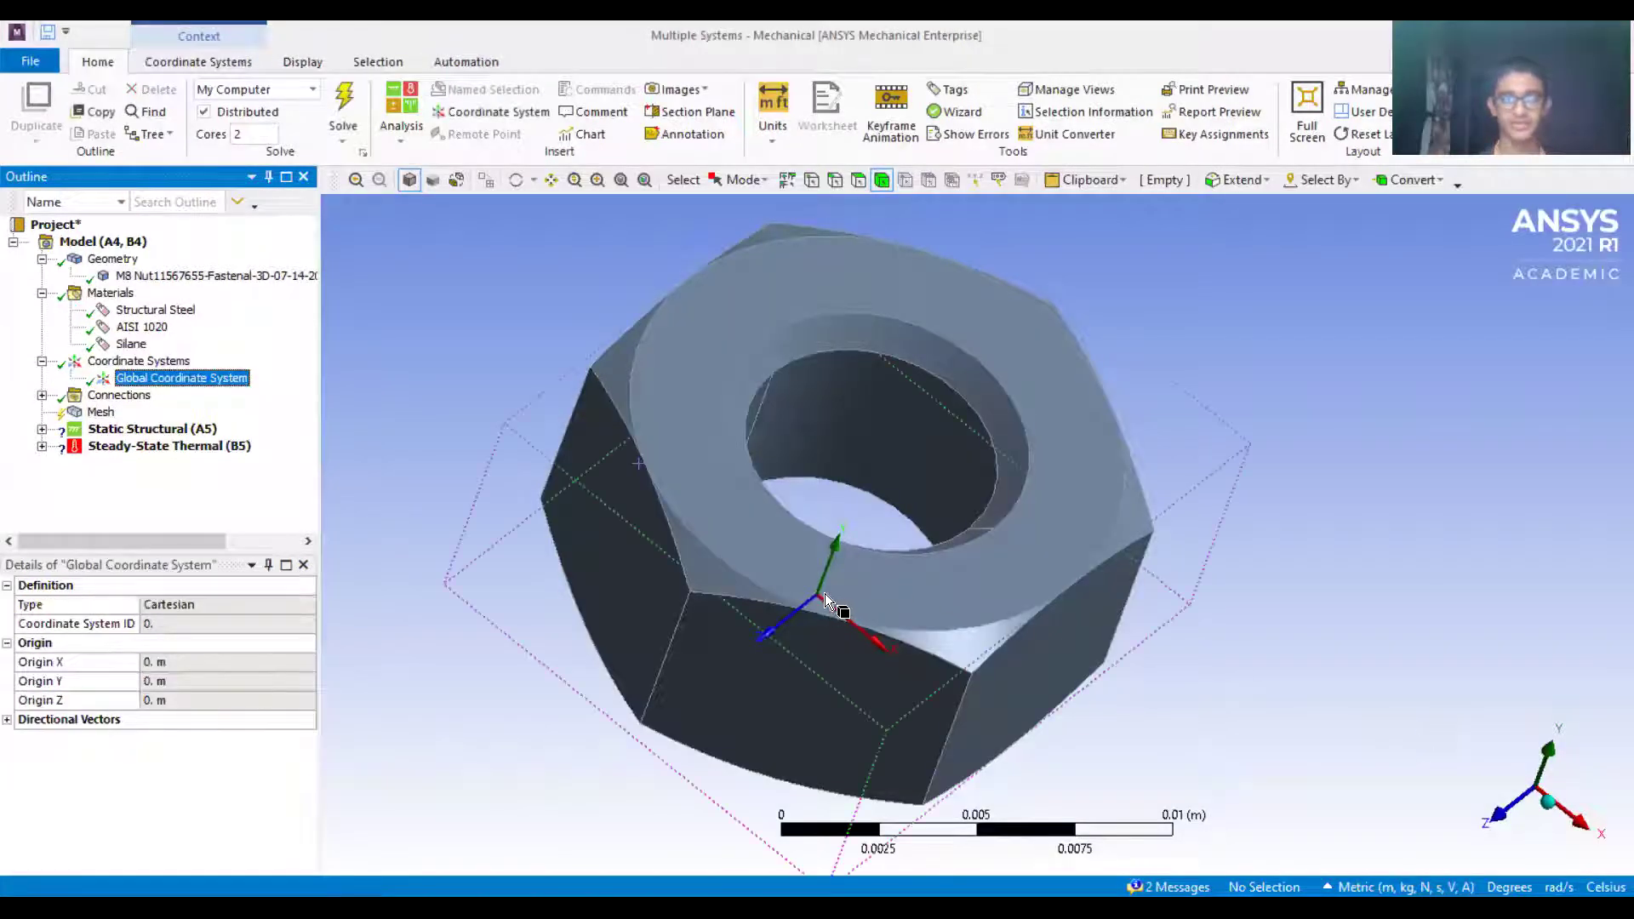
pyautogui.moveTo(912, 559); pyautogui.dragTo(878, 481, button='middle')
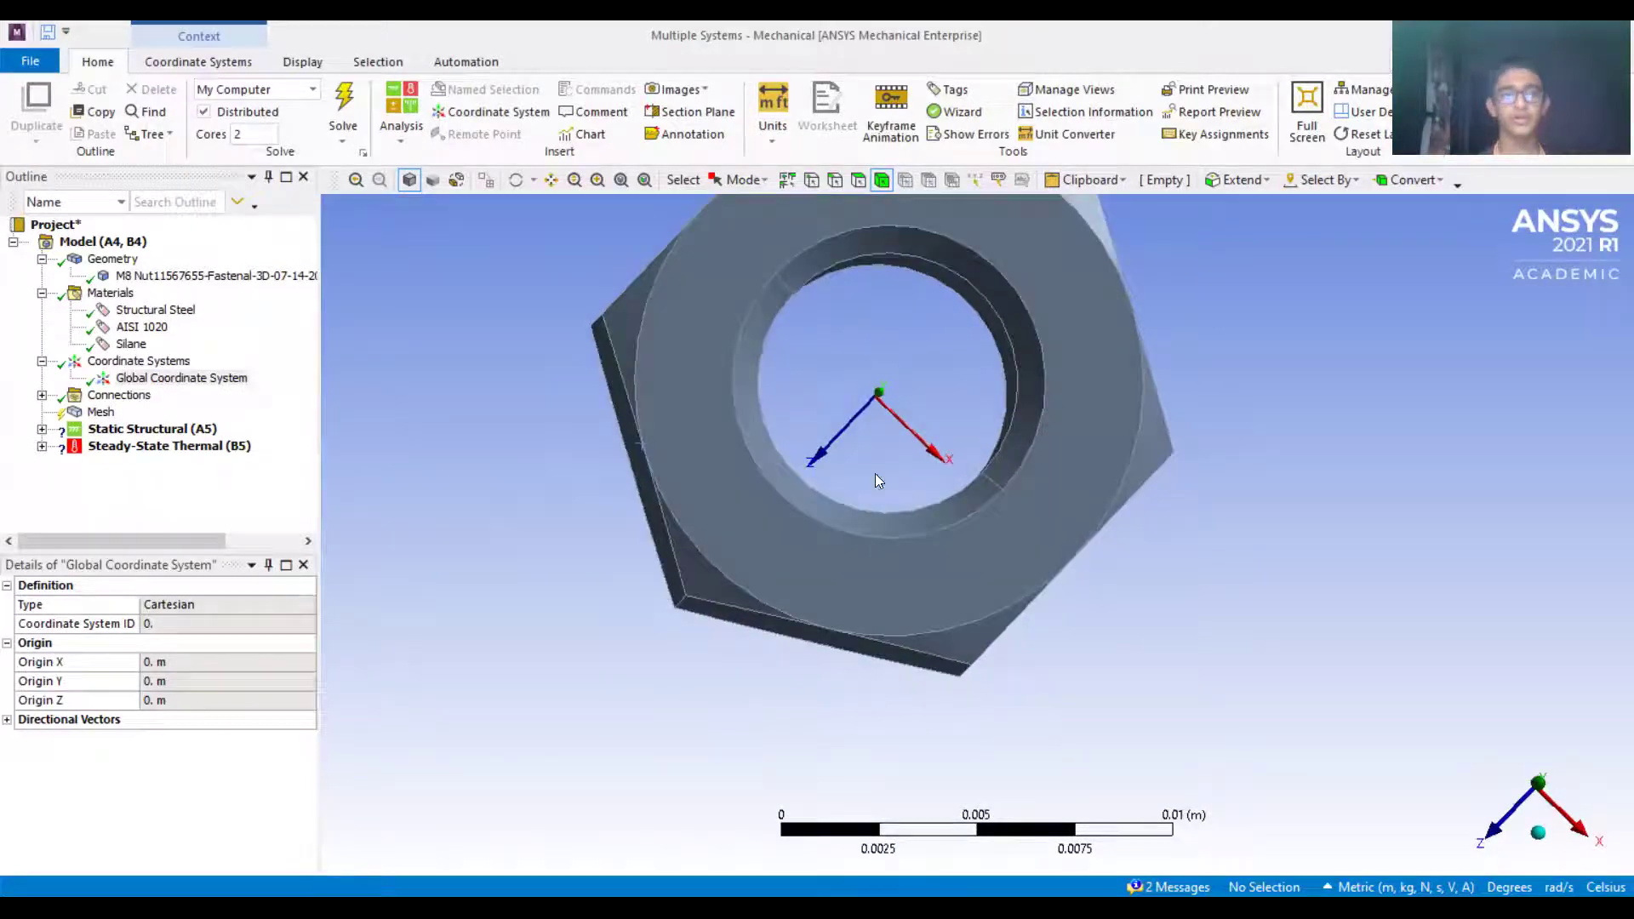
pyautogui.click(1538, 832)
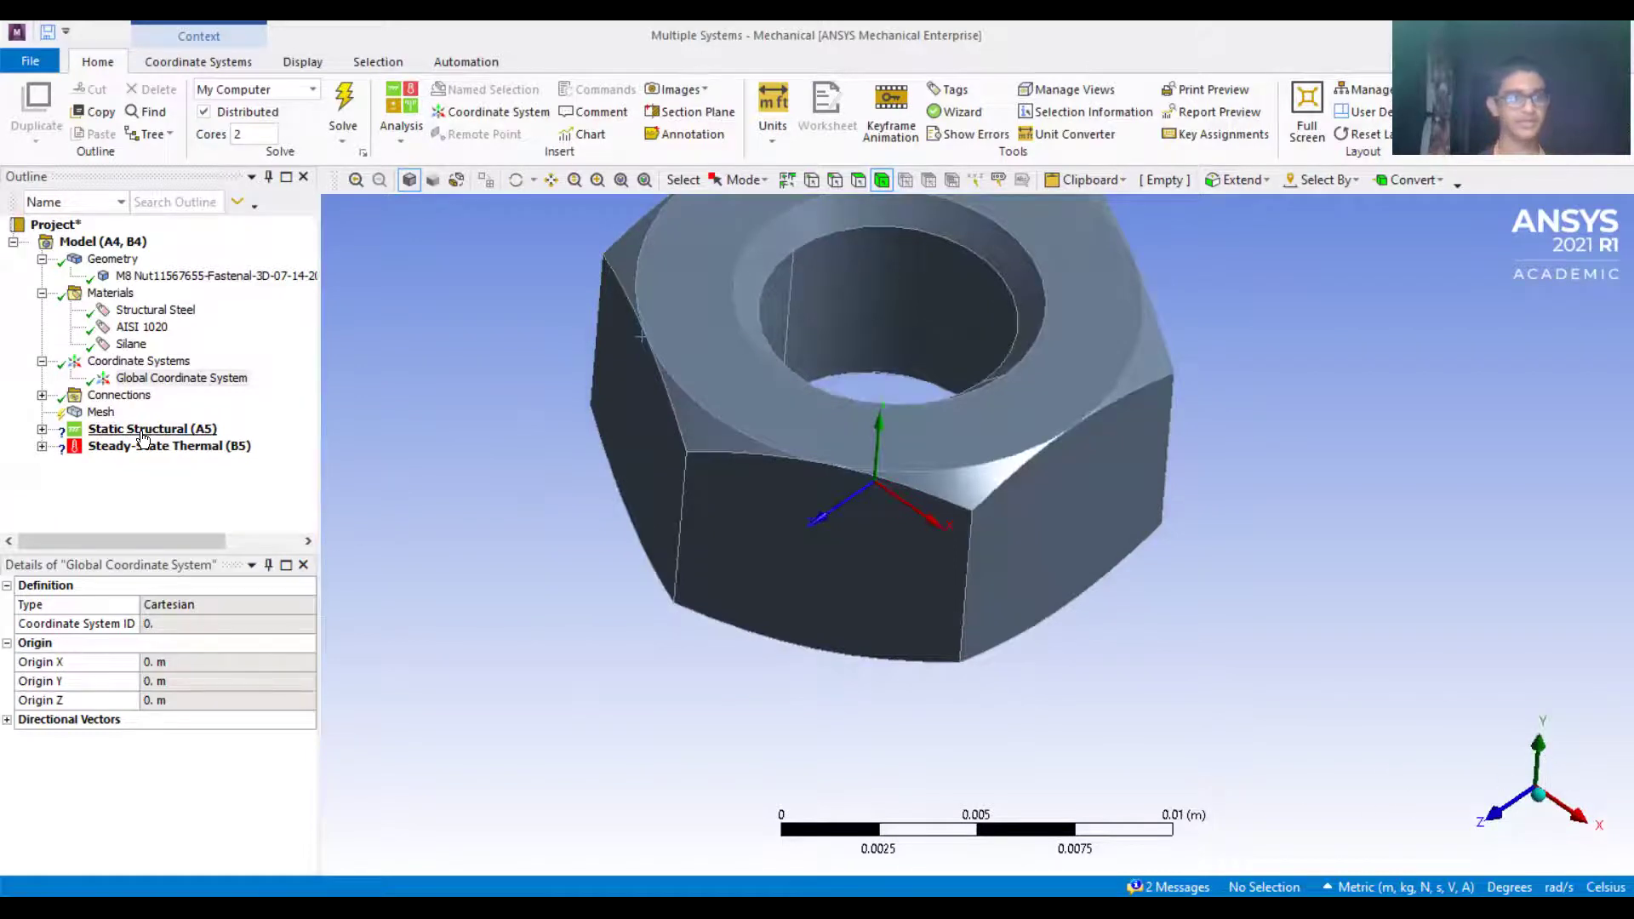
# Expand Connections, view the Contacts settings and check which commands are available for the Connections branch.
pyautogui.click(41, 395)
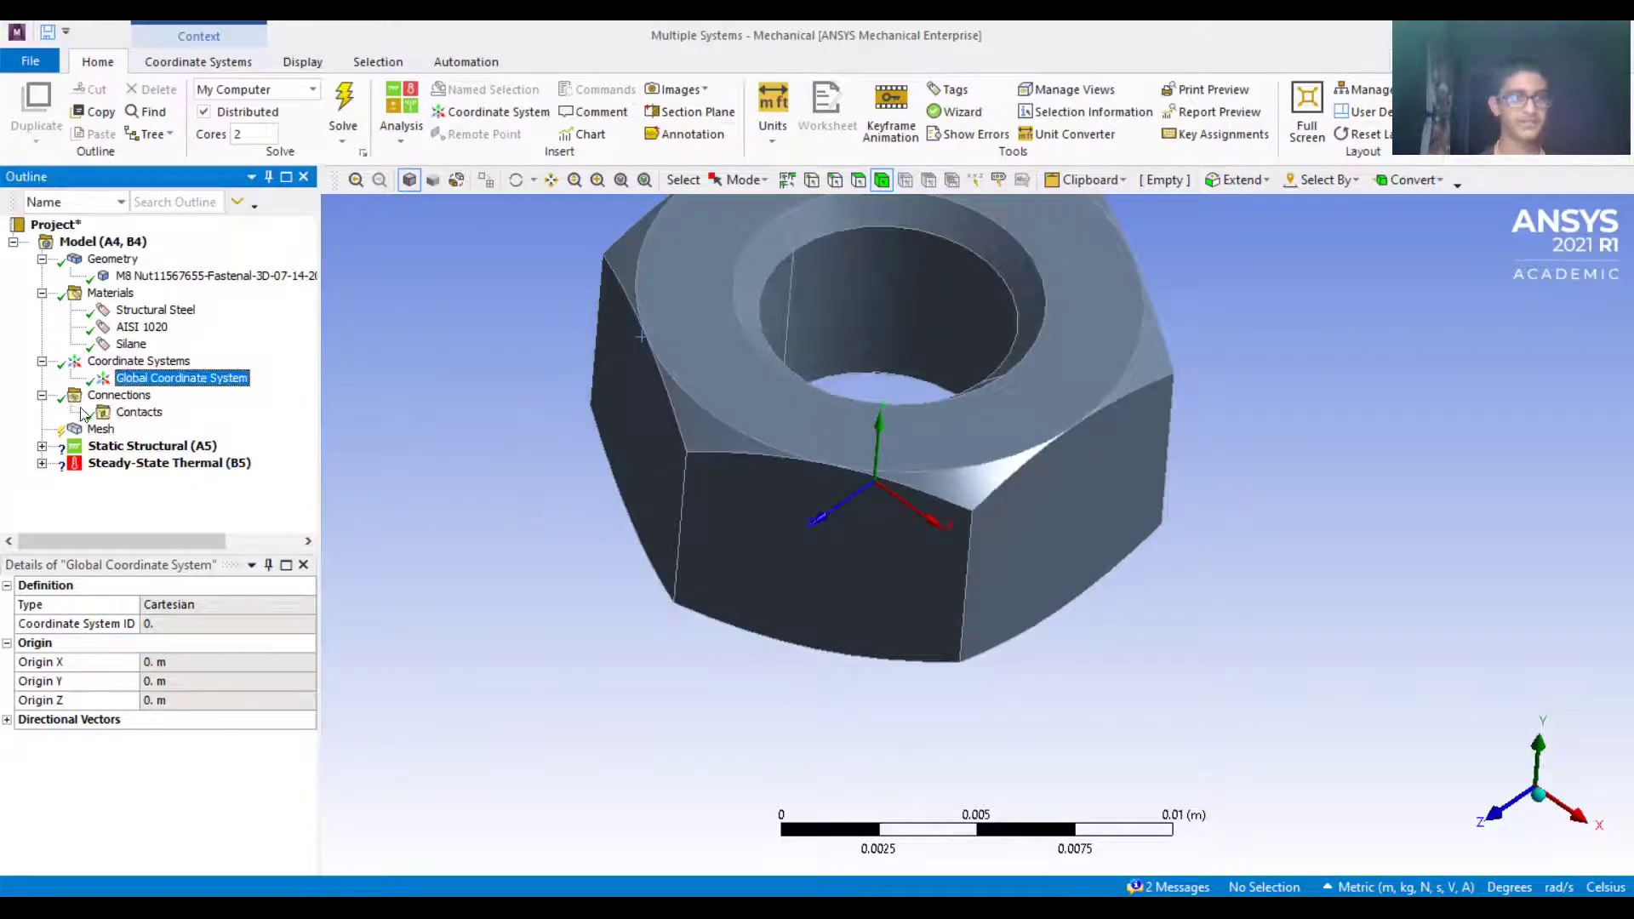
pyautogui.click(134, 416)
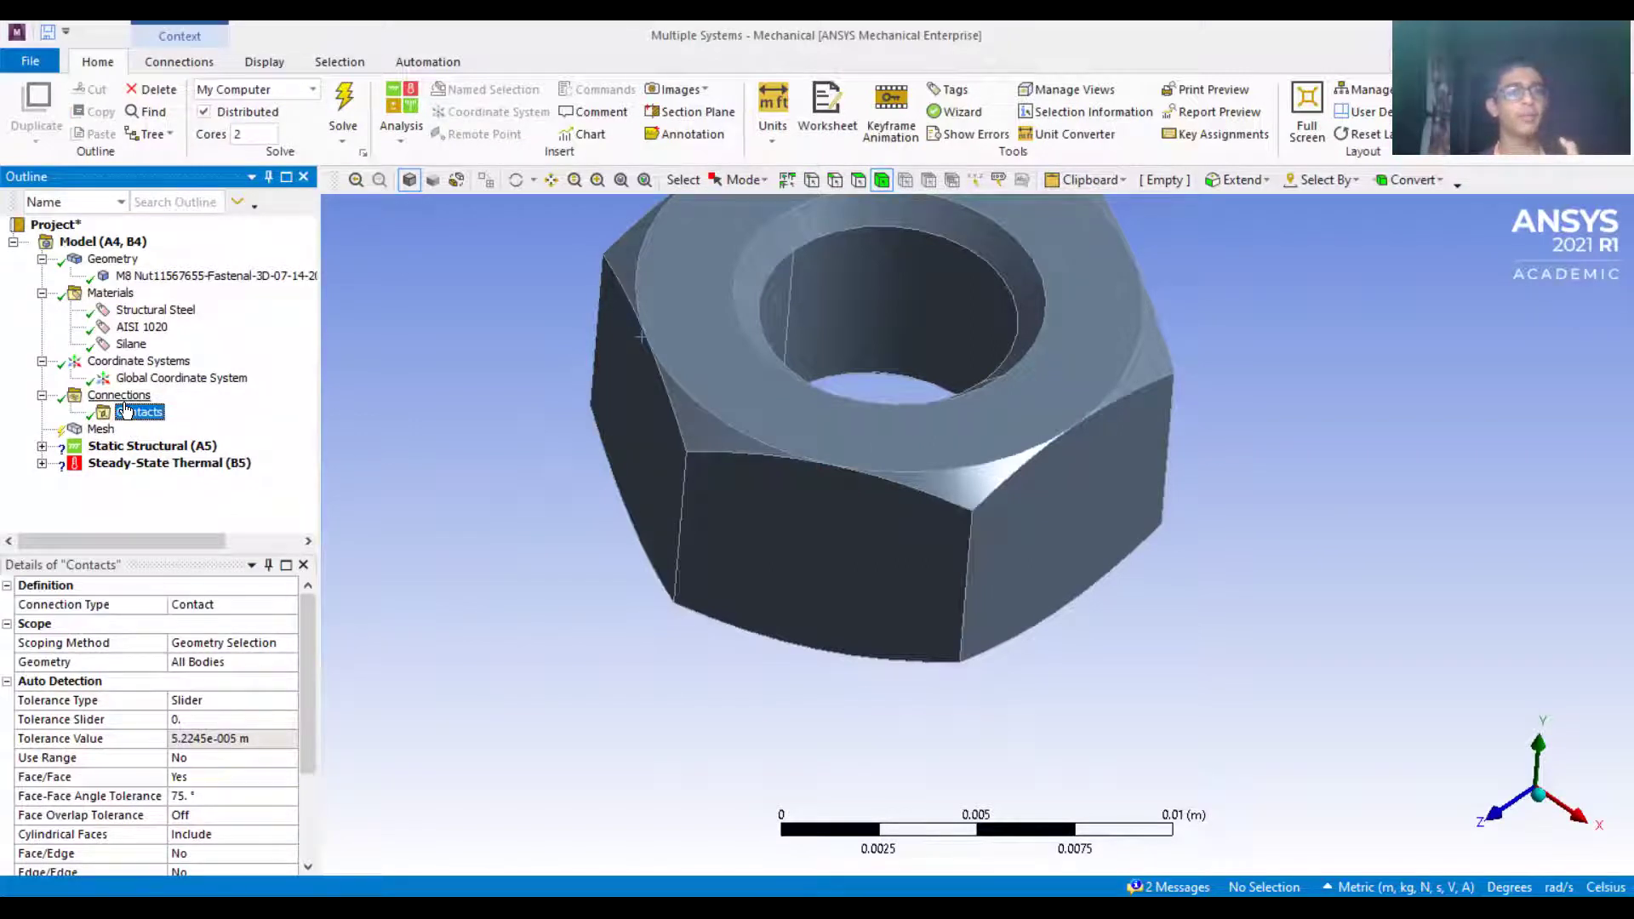
pyautogui.click(120, 396)
pyautogui.rightClick(127, 395)
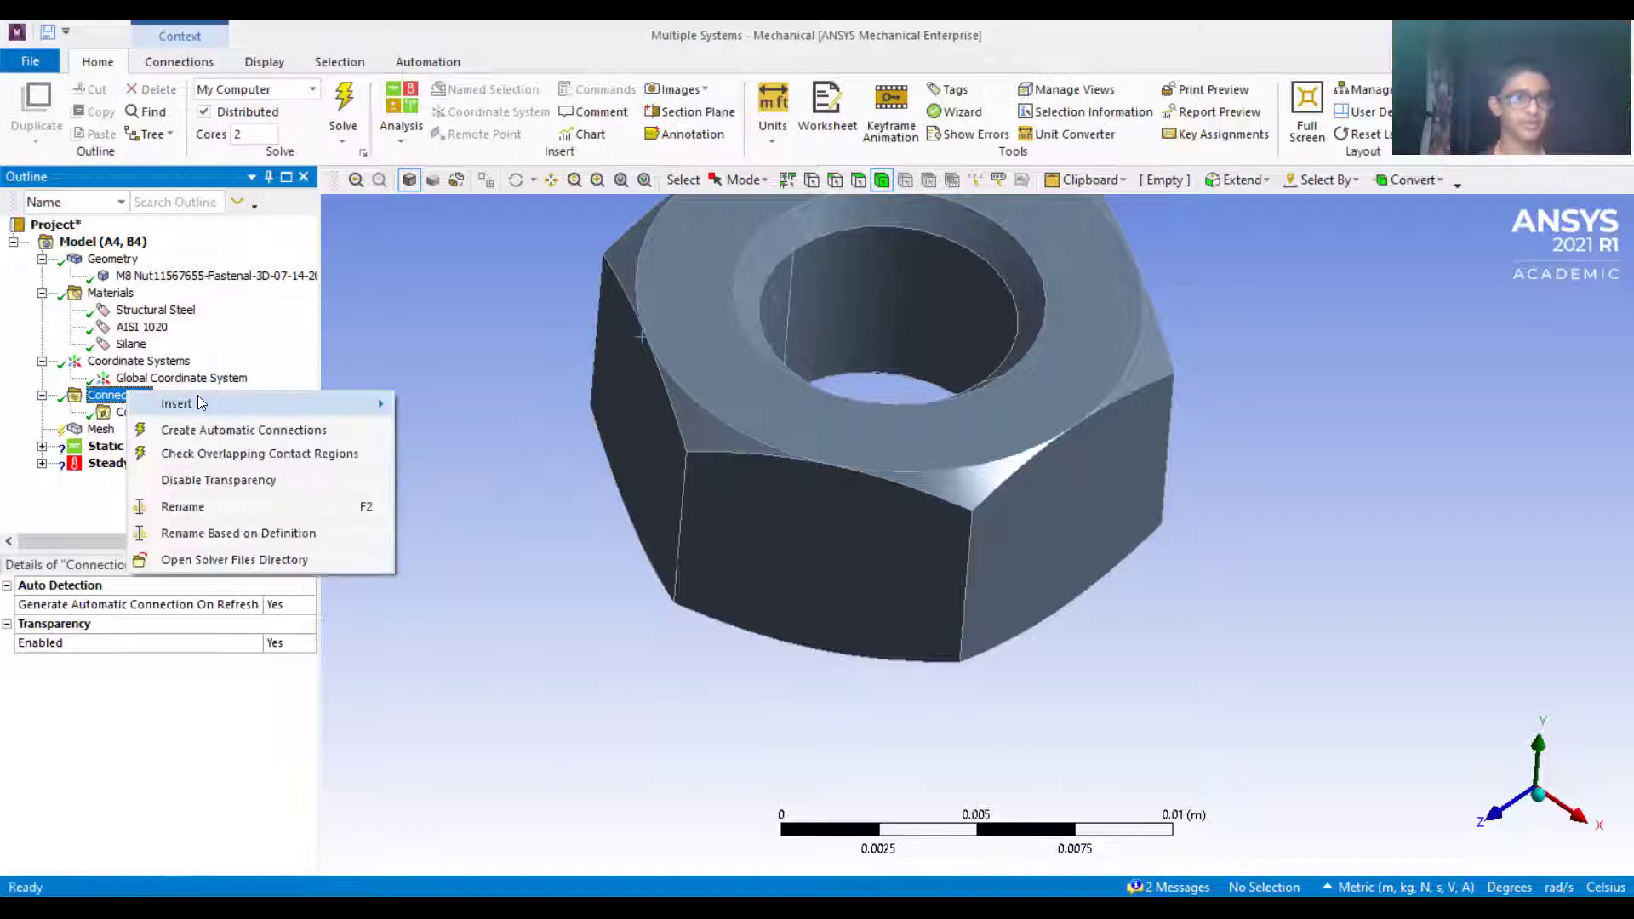
pyautogui.click(72, 499)
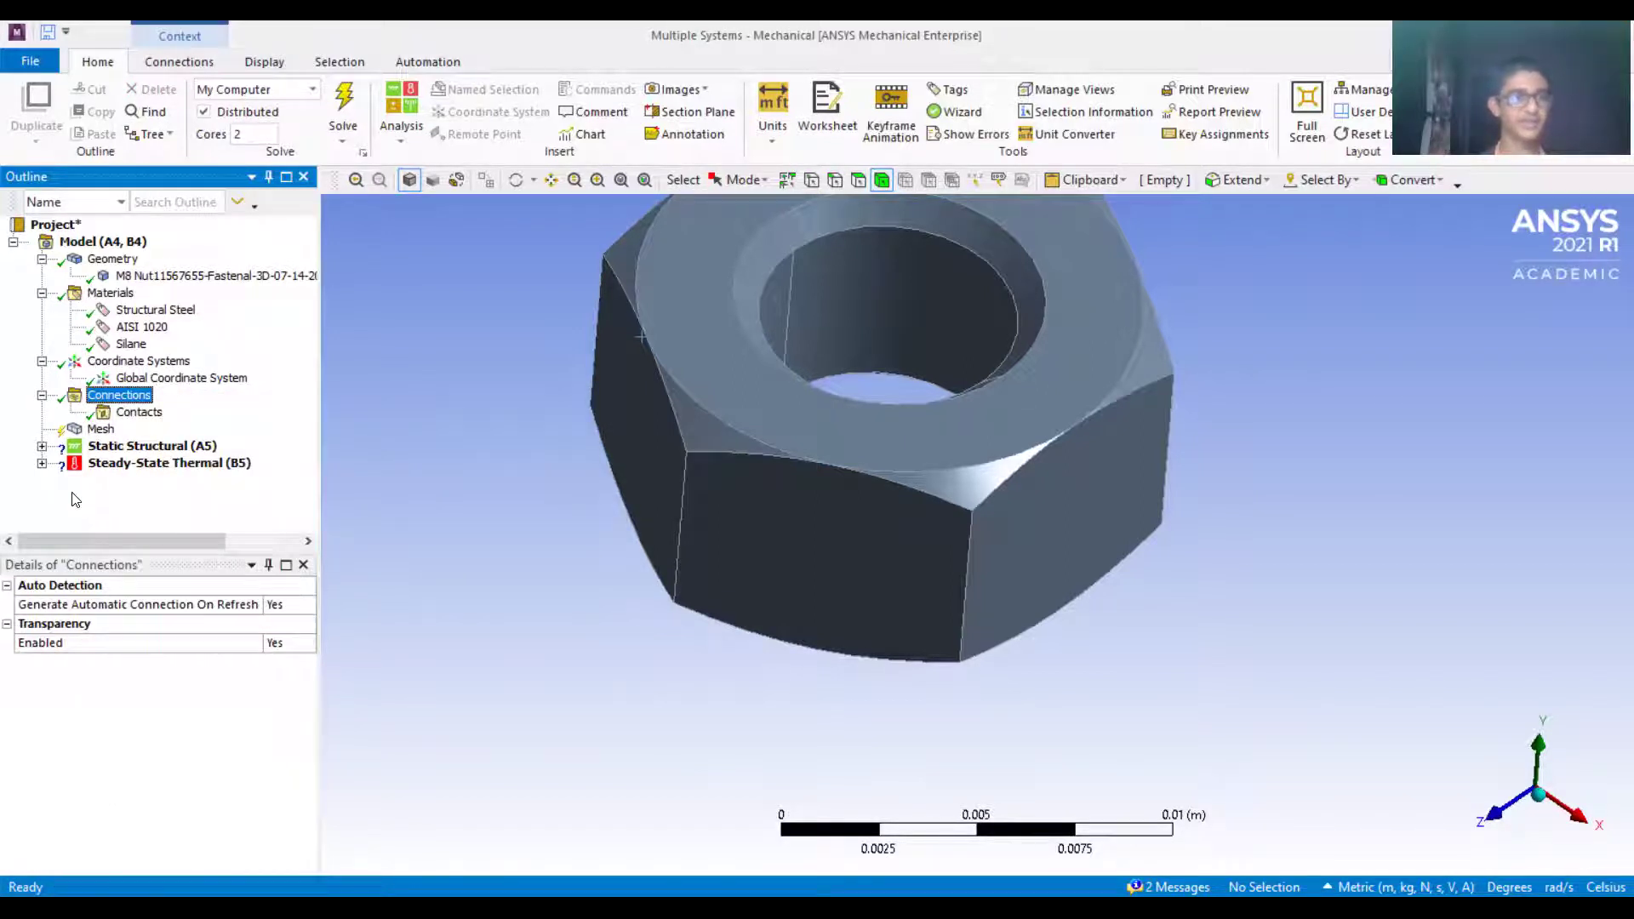
# Show the Mesh object's default settings and inspect the whole unmeshed nut.
pyautogui.click(101, 429)
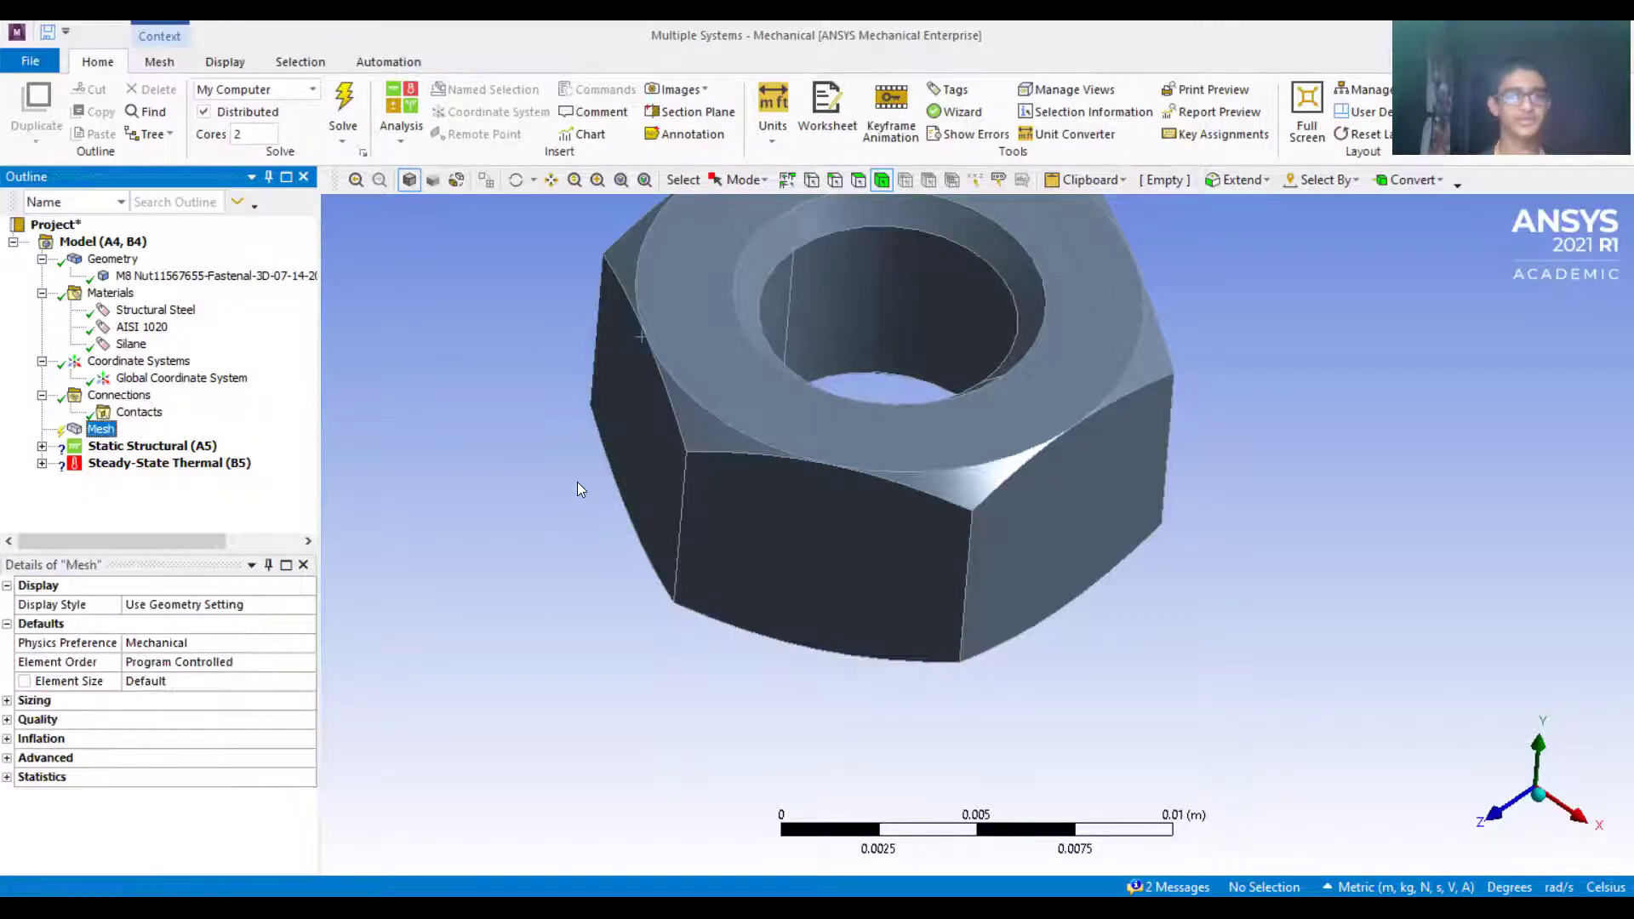
pyautogui.keyDown('ctrl'); pyautogui.moveTo(566, 482); pyautogui.dragTo(577, 595, button='middle'); pyautogui.keyUp('ctrl')
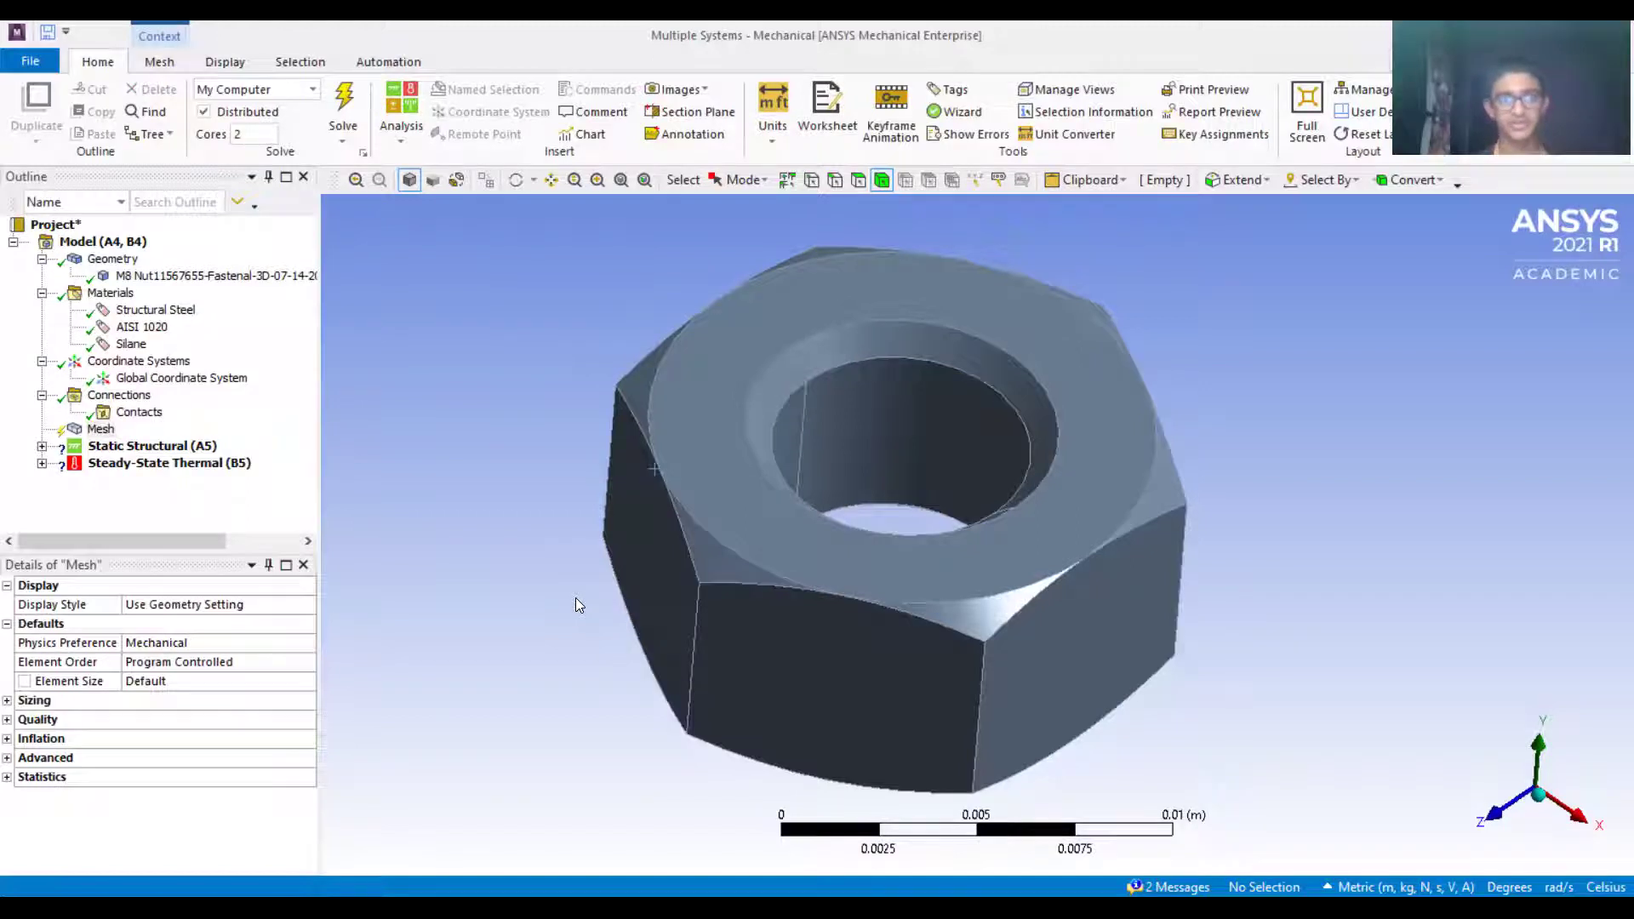
pyautogui.moveTo(834, 269); pyautogui.dragTo(726, 450, button='middle')
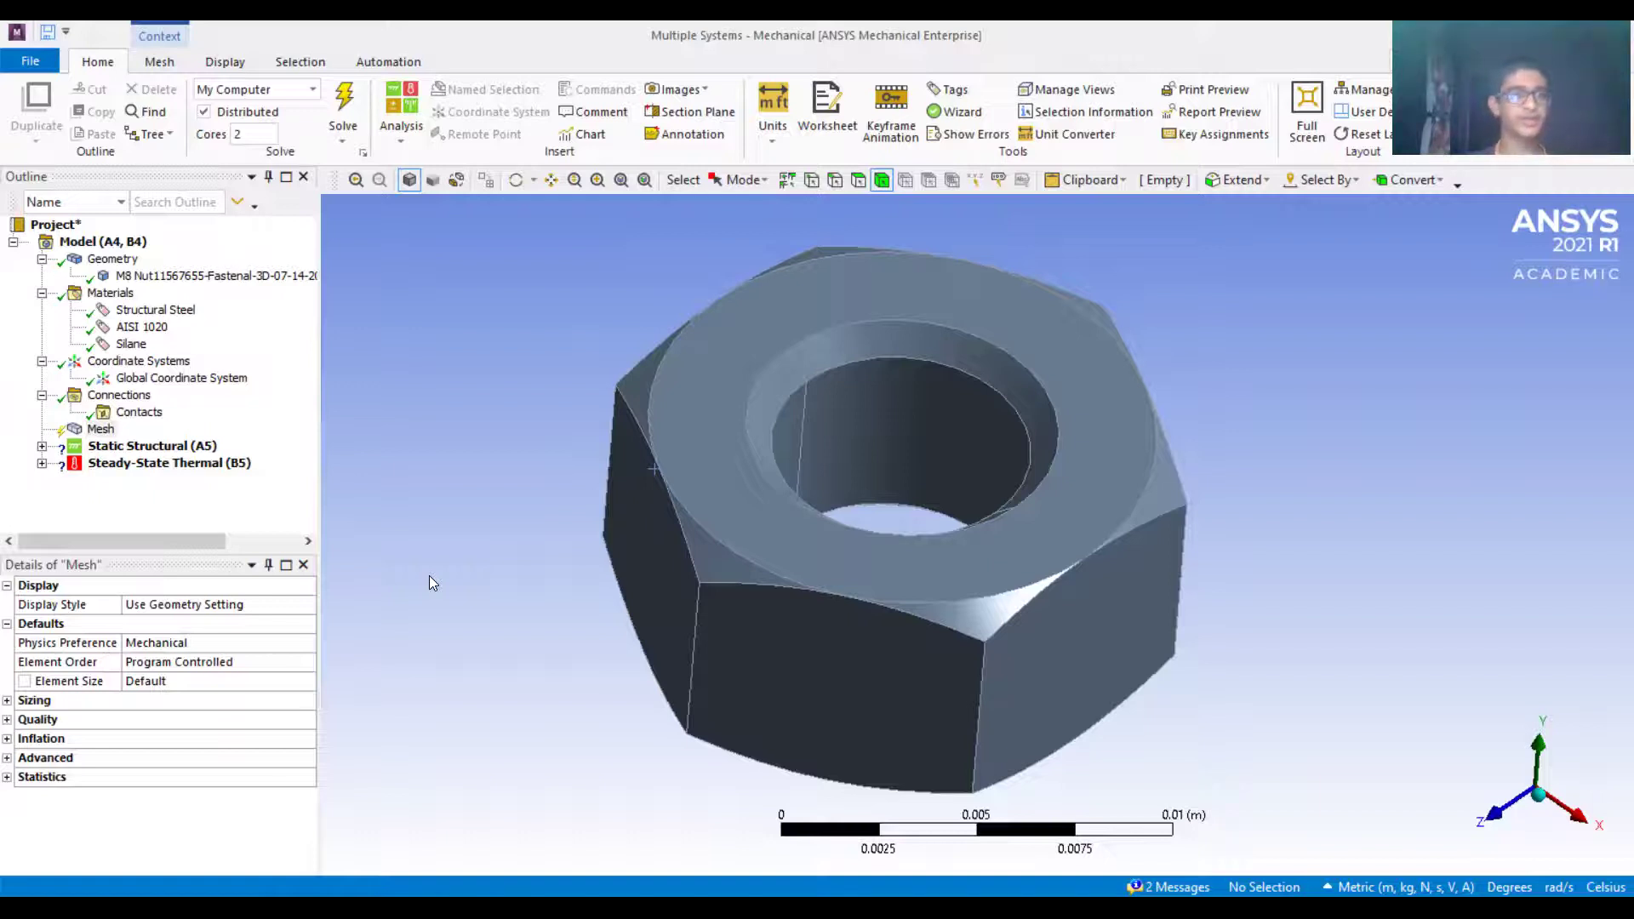
# Expand the Static Structural (A5) branch, check the linked systems in Workbench's project schematic and return to Mechanical.
pyautogui.click(41, 447)
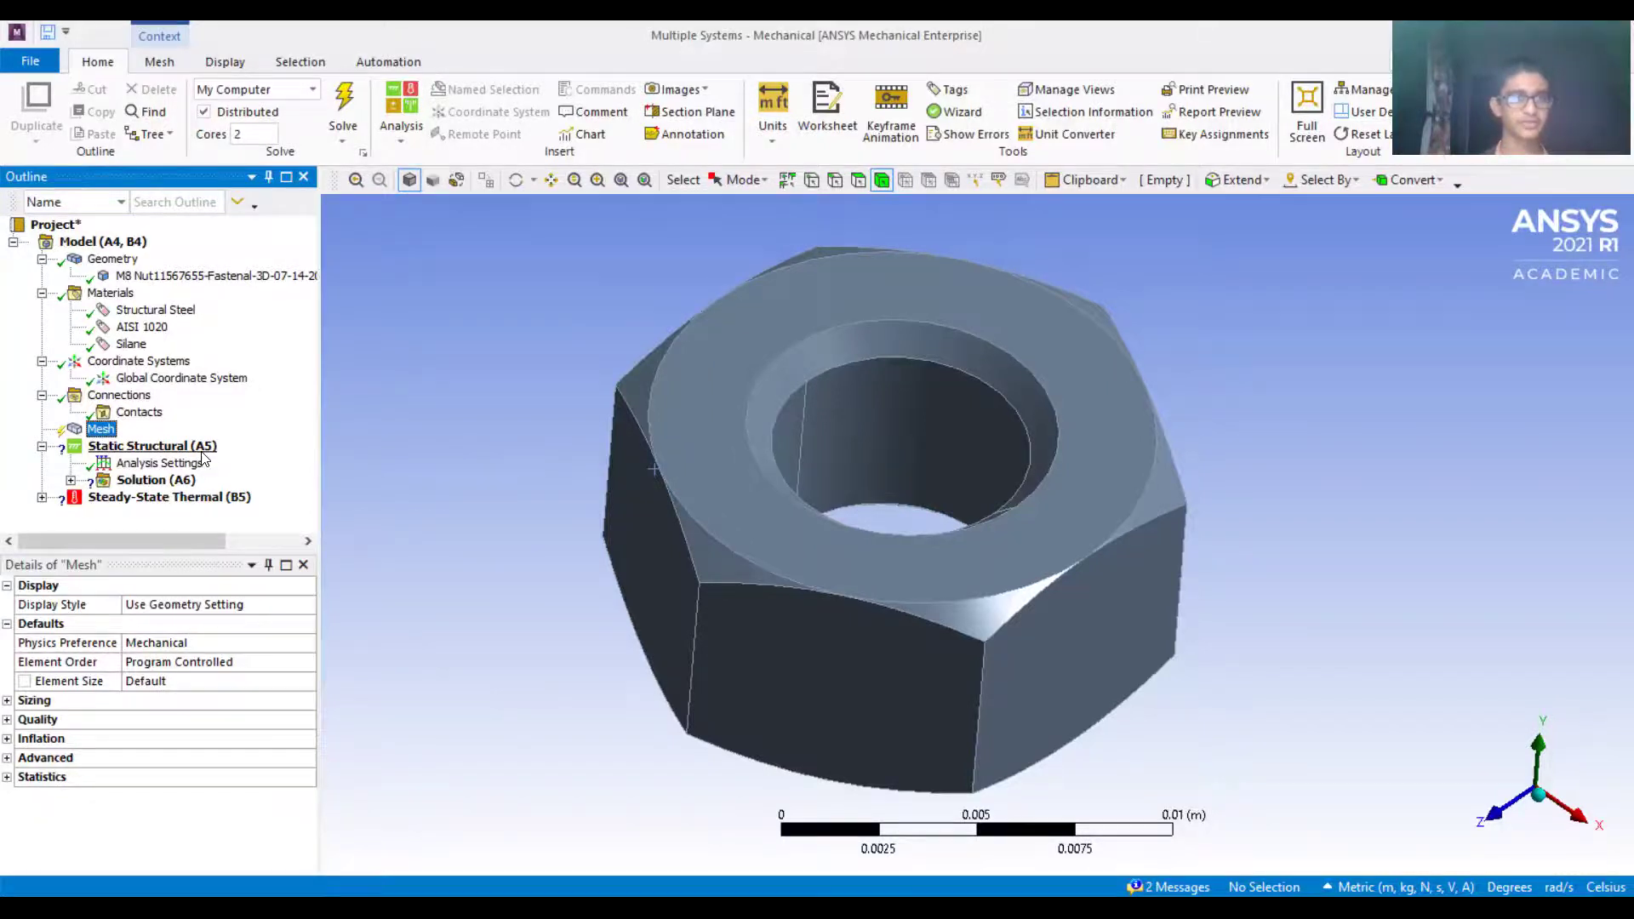
pyautogui.hotkey('alt', 'Tab')
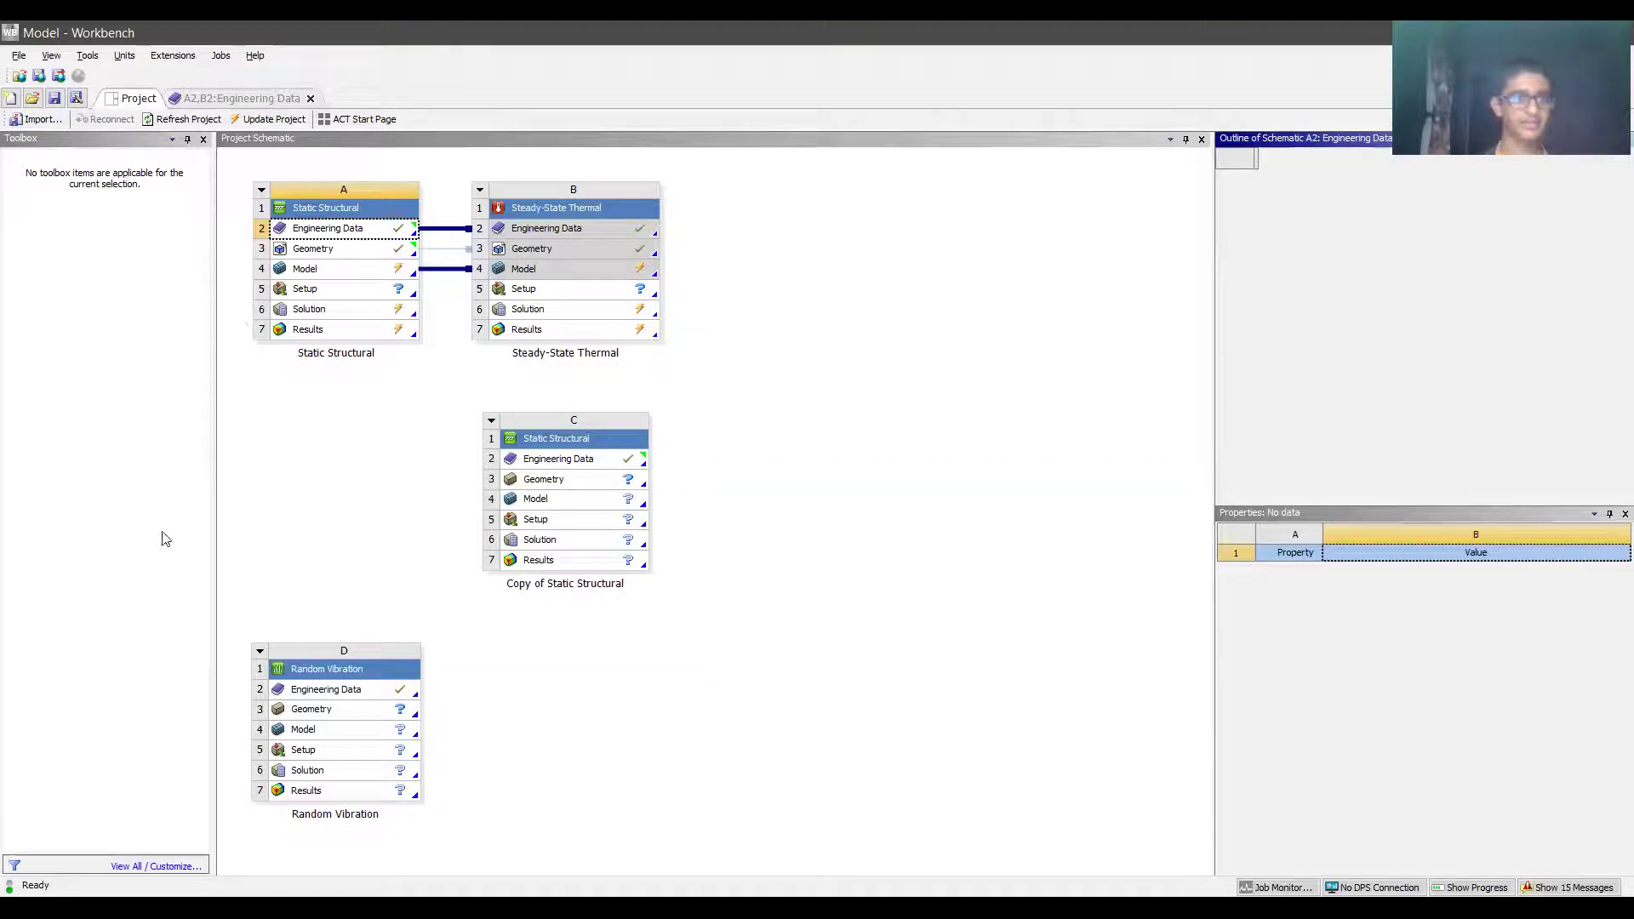
pyautogui.hotkey('alt', 'Tab')
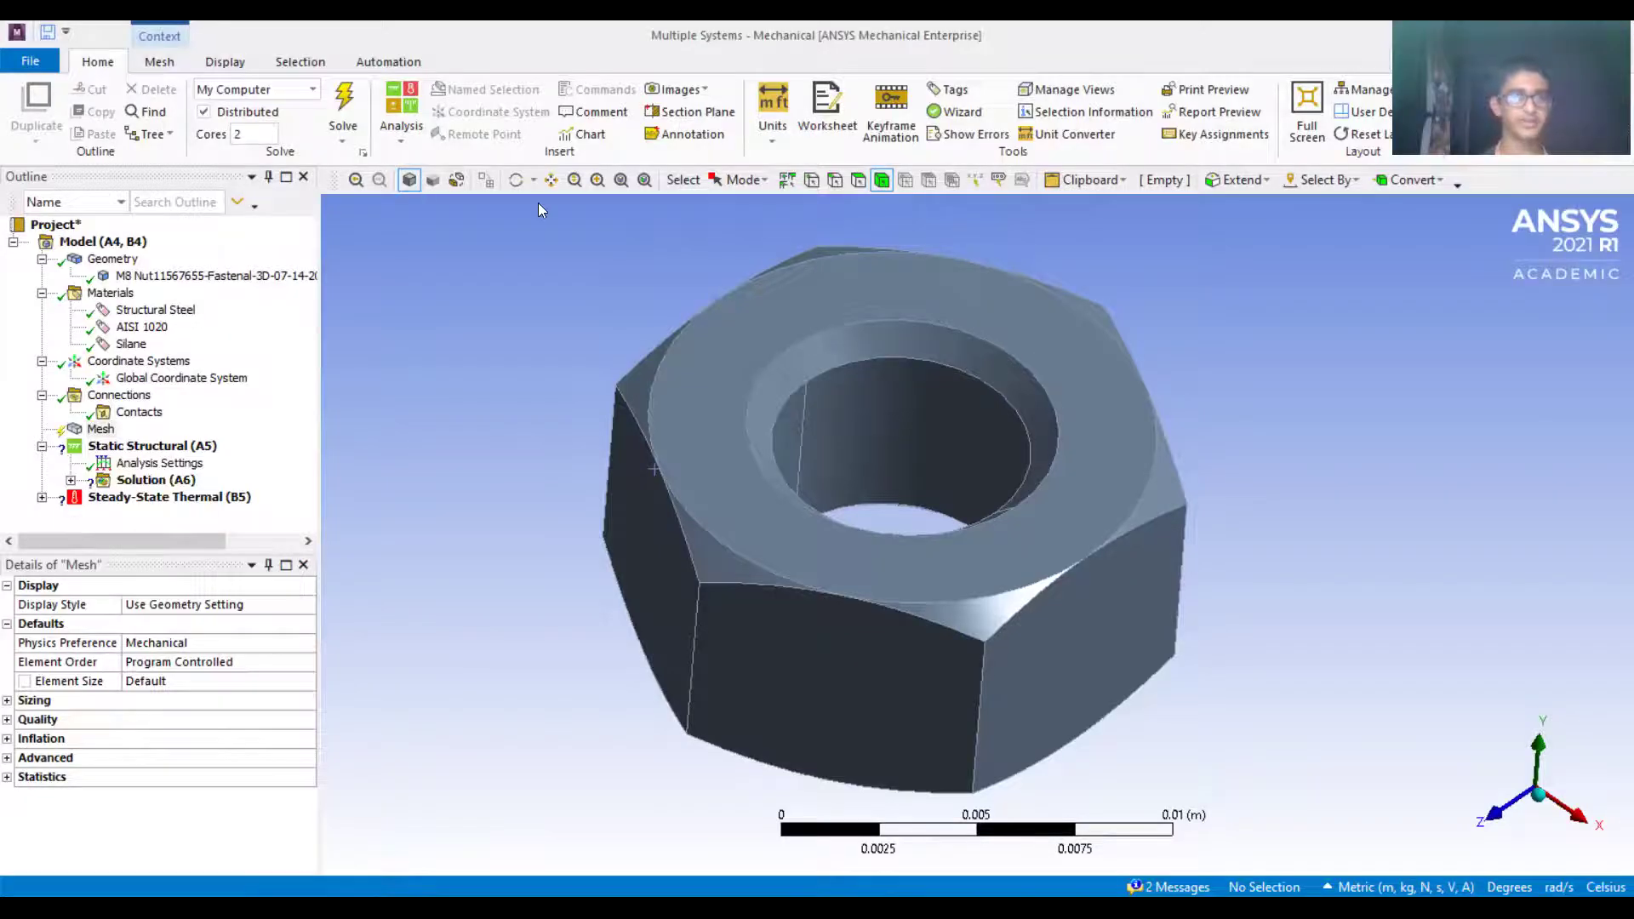
pyautogui.hotkey('alt', 'Tab')
pyautogui.hotkey('alt', 'Tab')
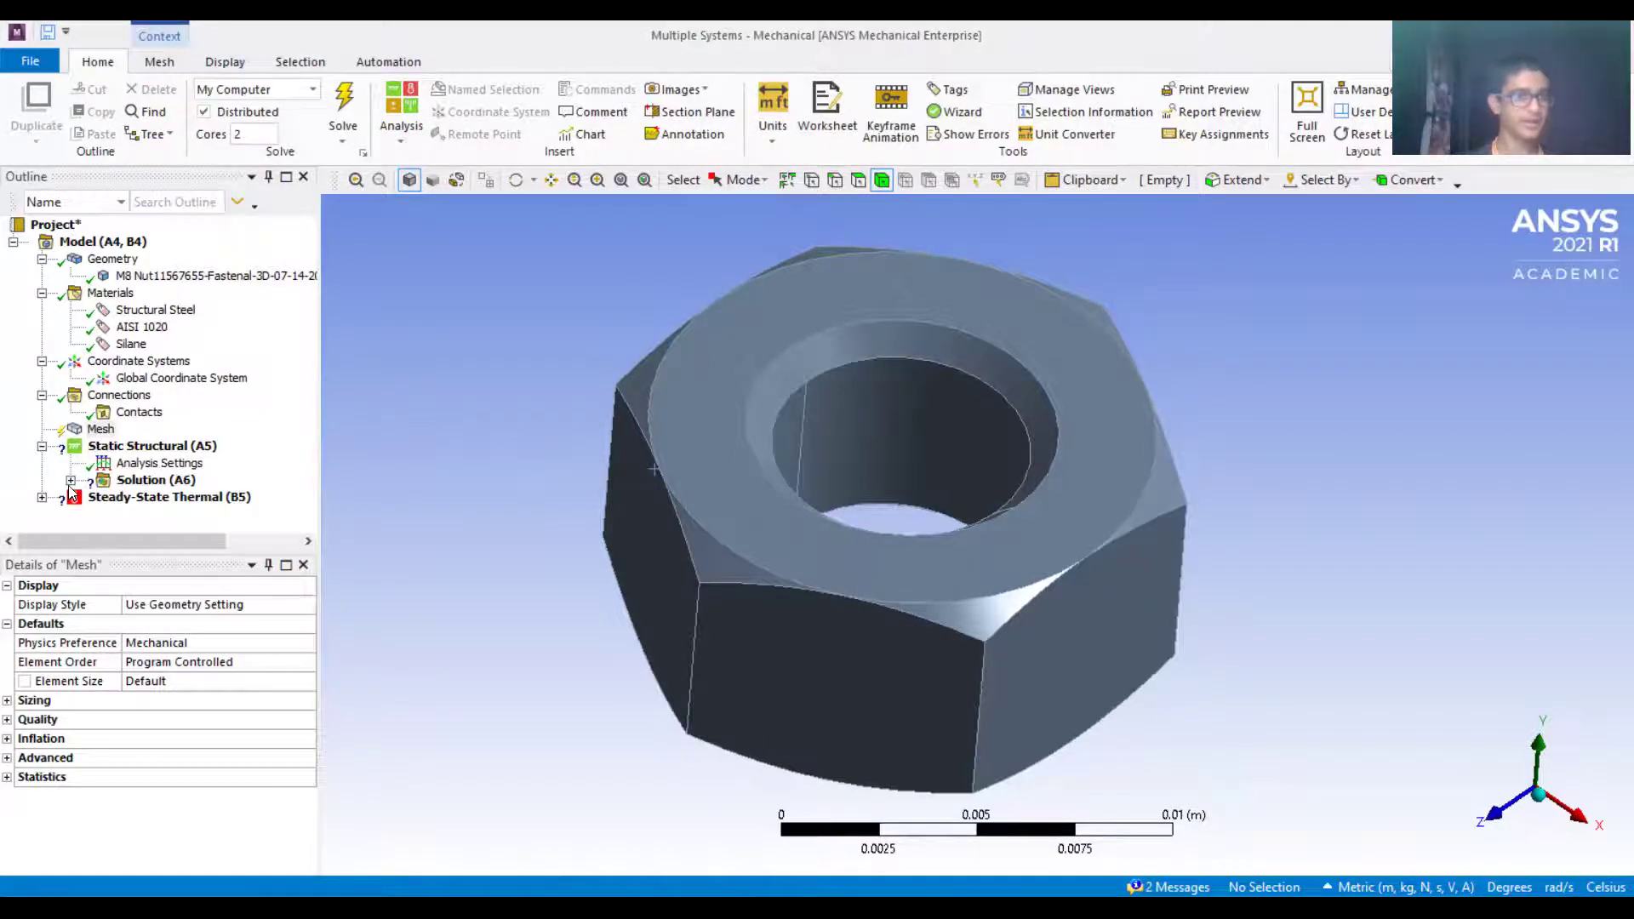
# Check the load import options of Static Structural (A5) and view the details of Steady-State Thermal (B5).
pyautogui.click(158, 451)
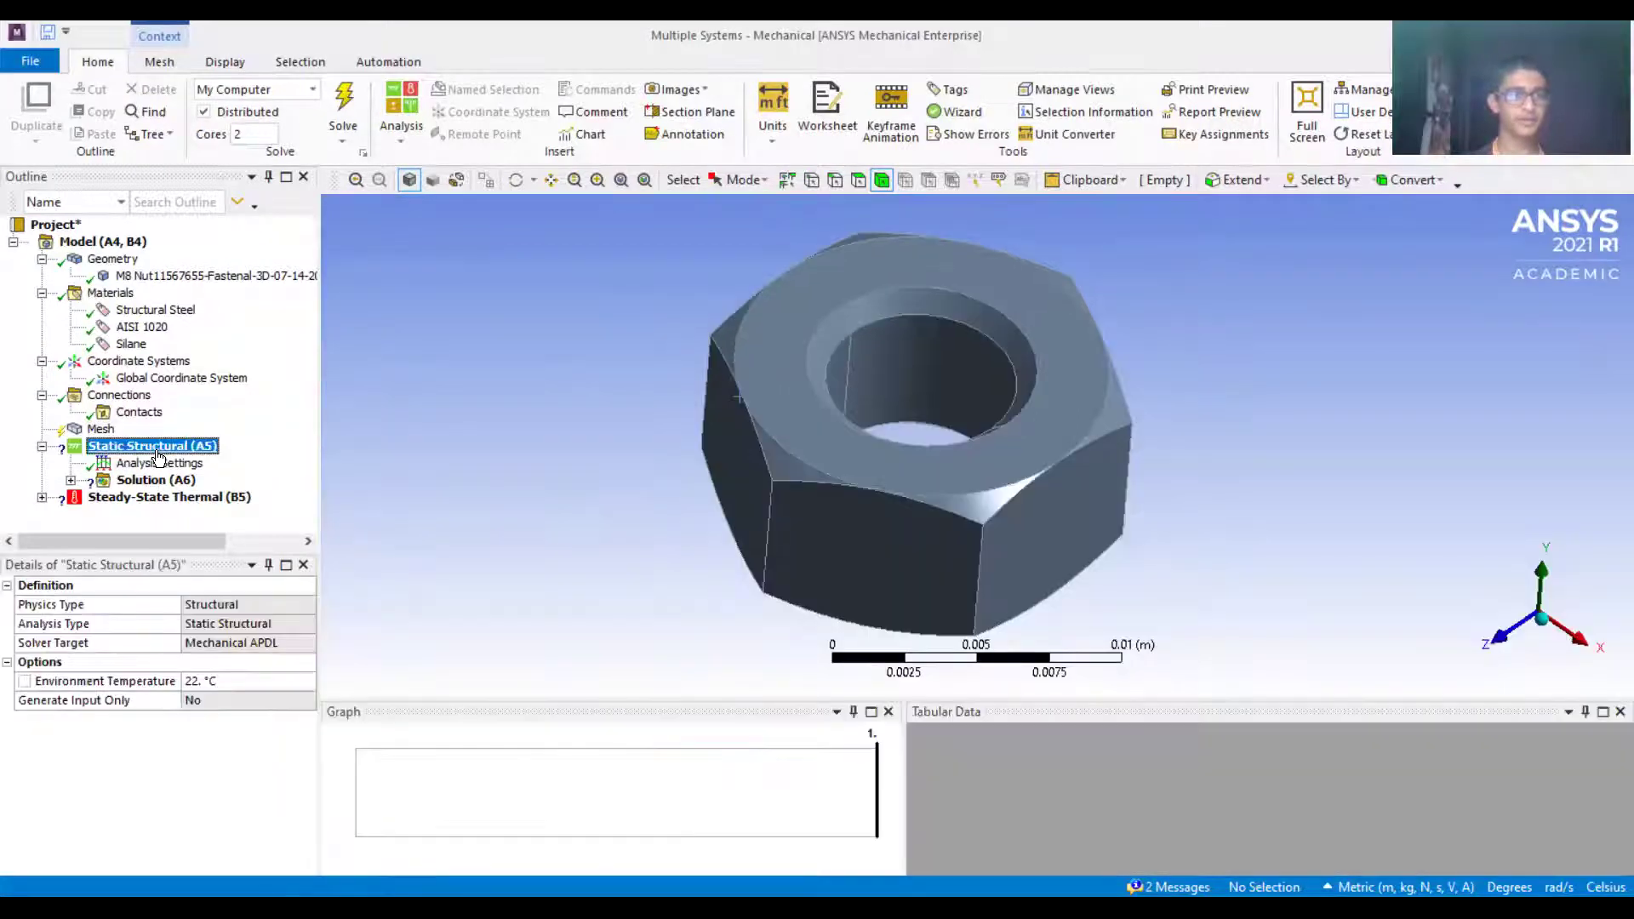
pyautogui.rightClick(158, 454)
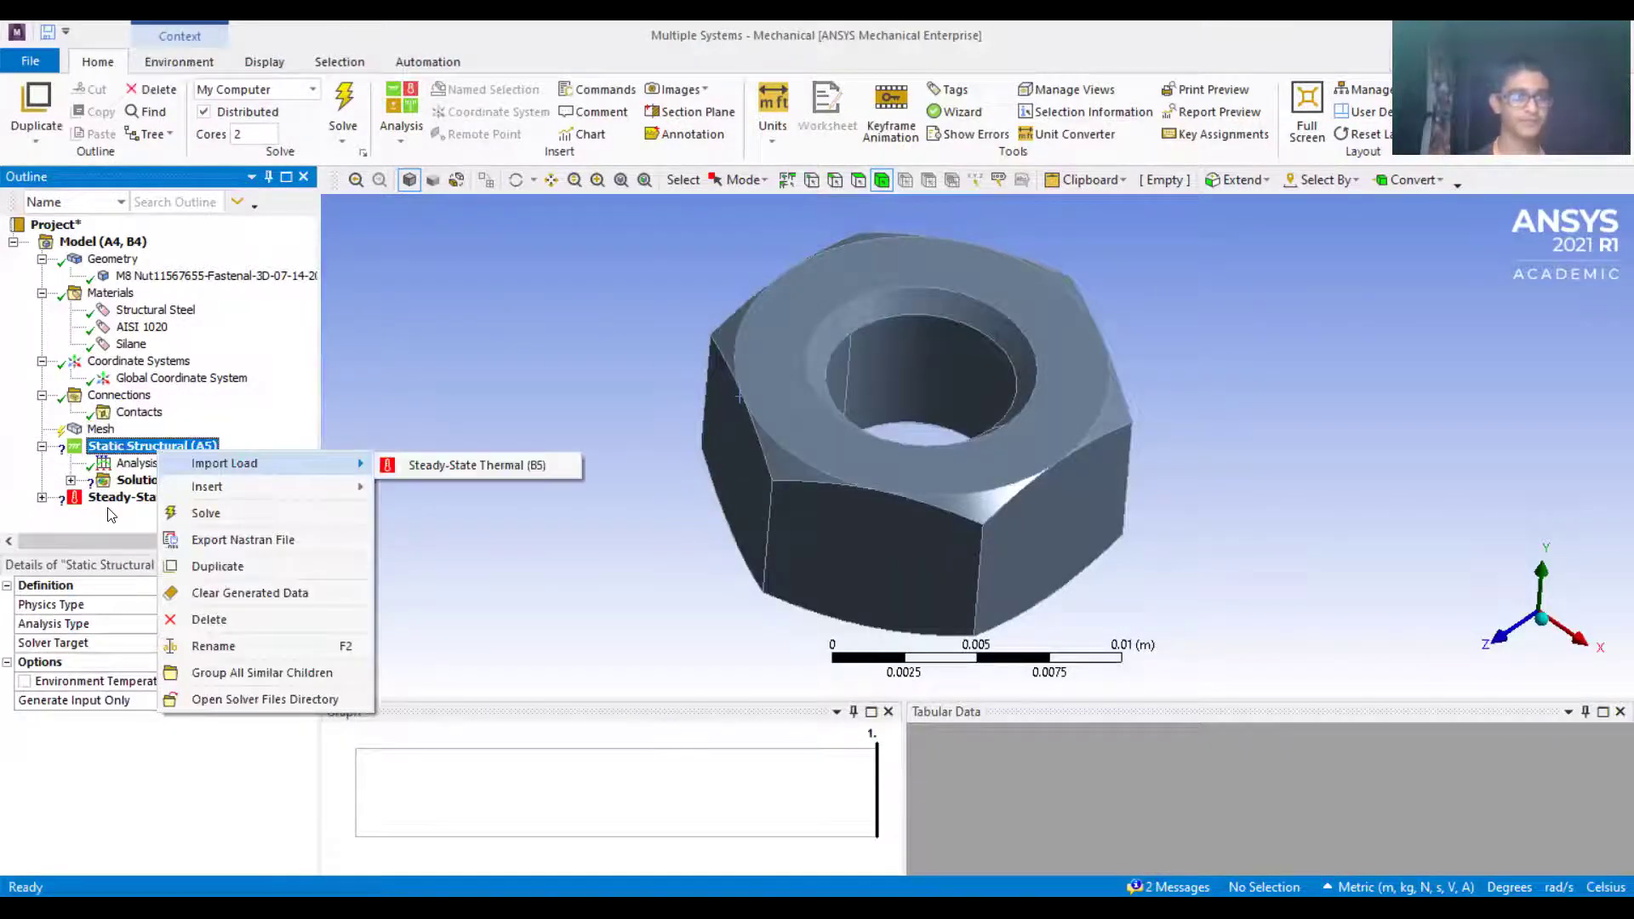
pyautogui.click(180, 498)
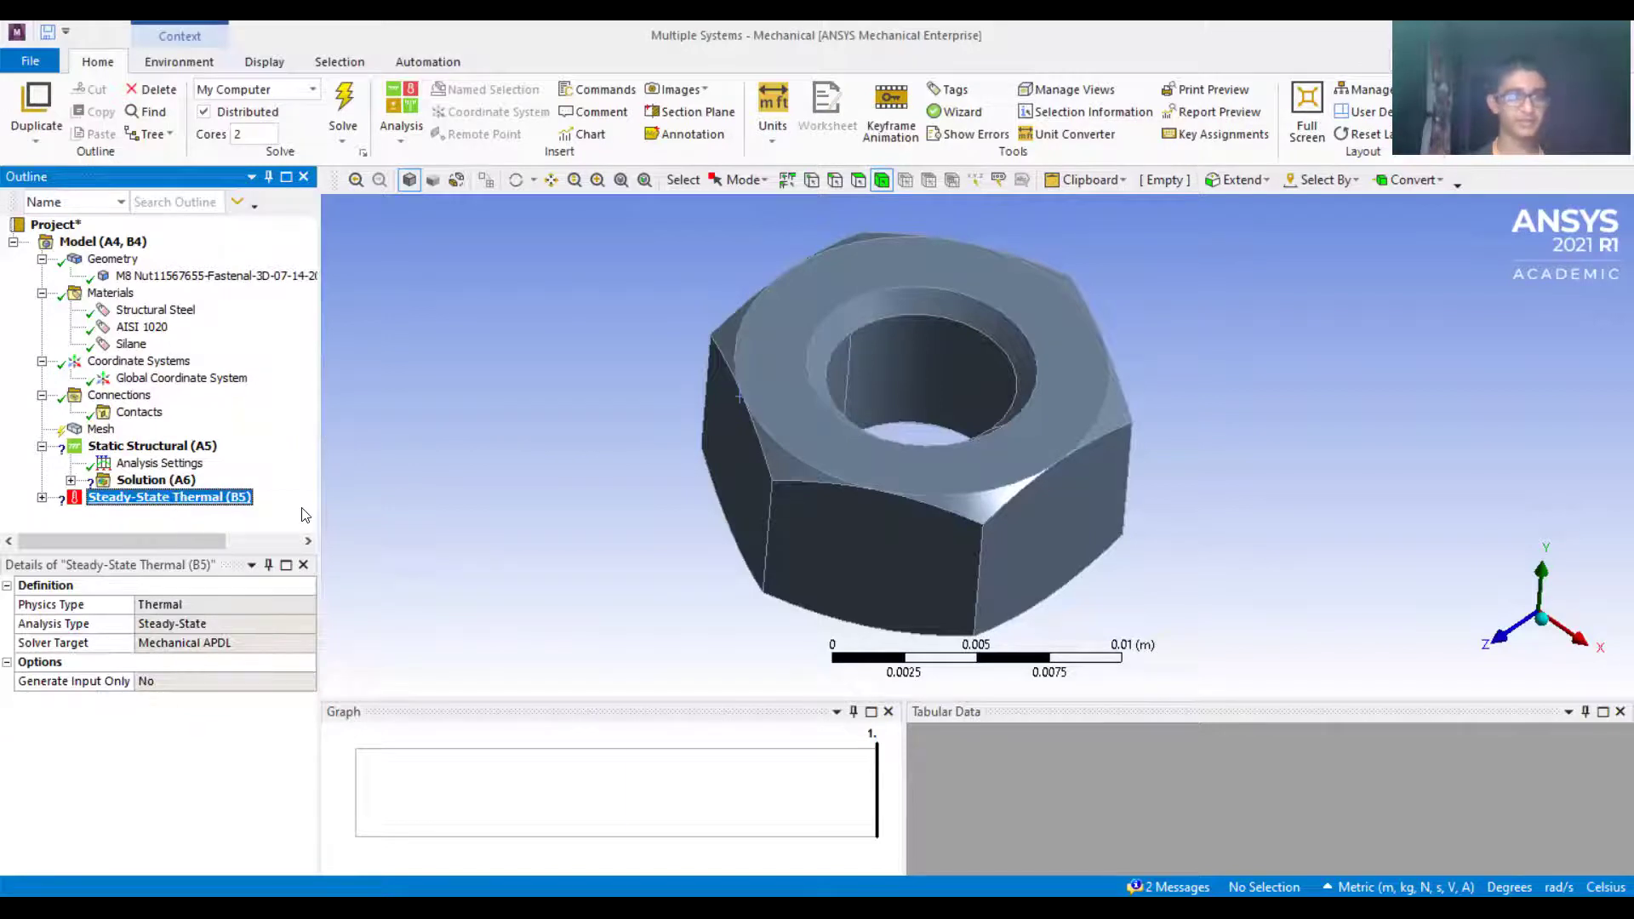
pyautogui.rightClick(181, 499)
pyautogui.click(123, 543)
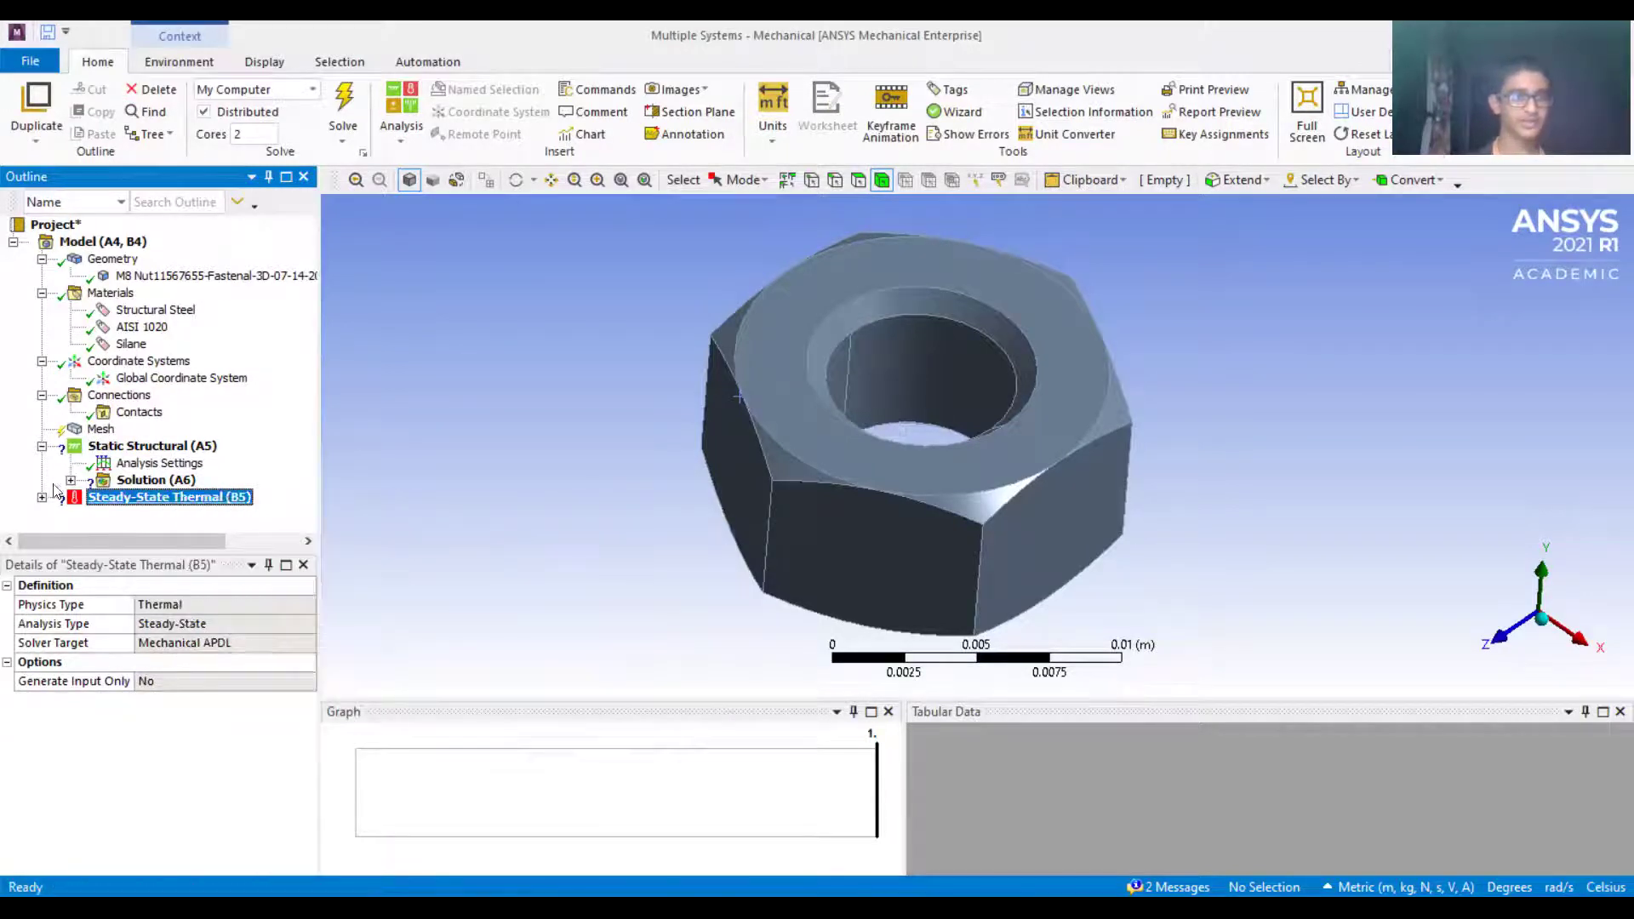
# Expand Solution (A6) and examine the loads and supports that can be inserted into Static Structural (A5).
pyautogui.click(71, 480)
pyautogui.click(174, 448)
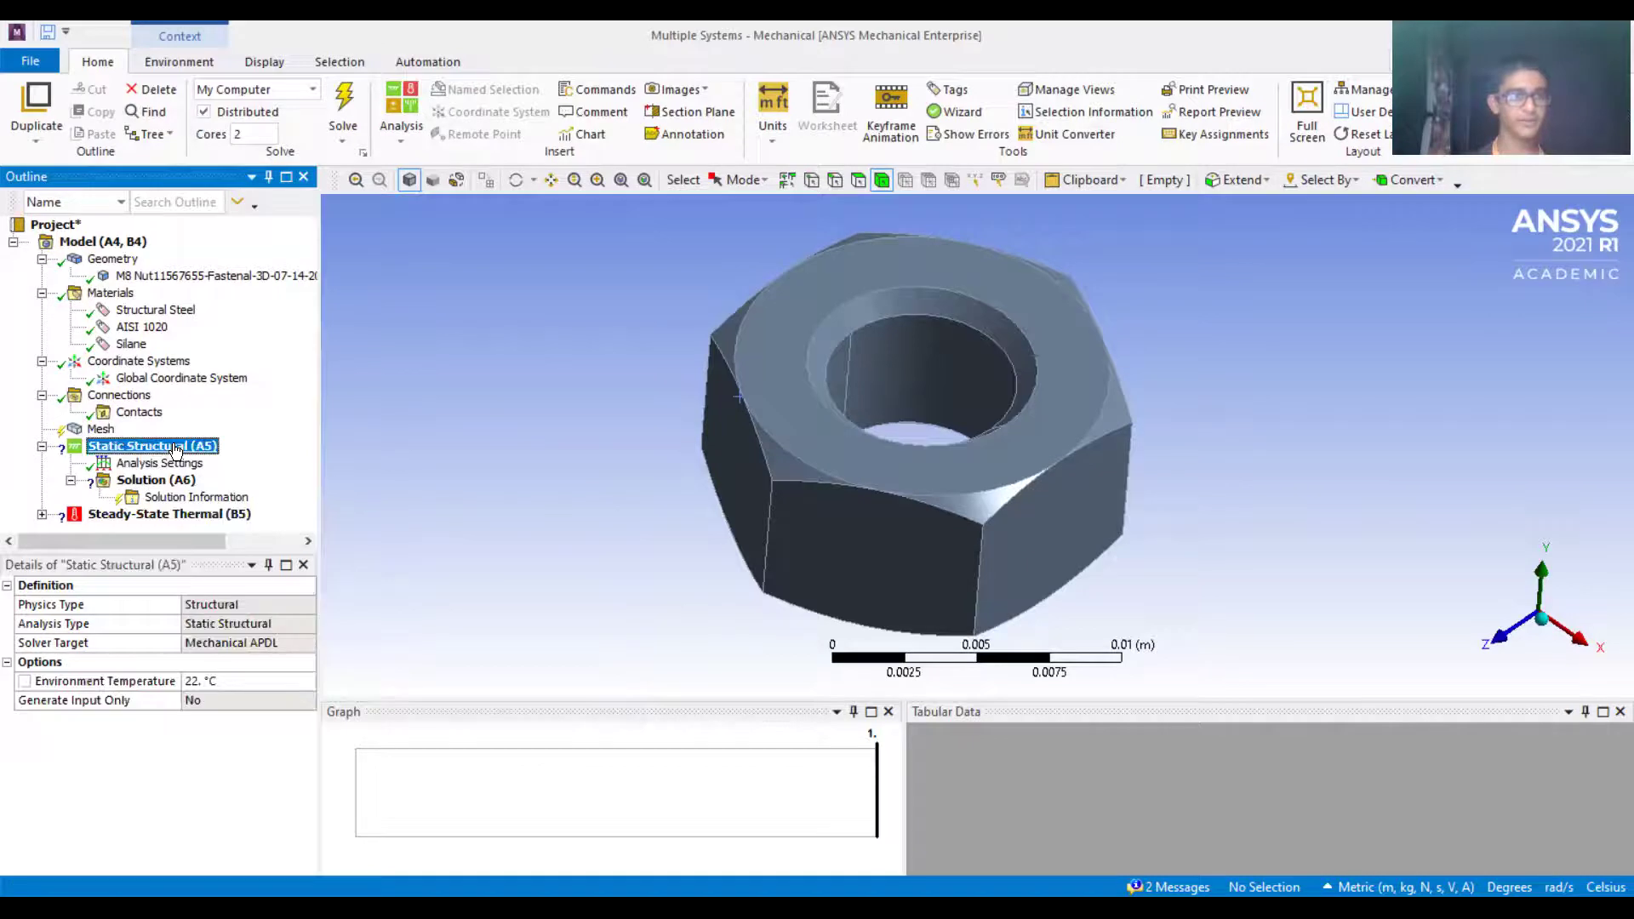
pyautogui.rightClick(174, 449)
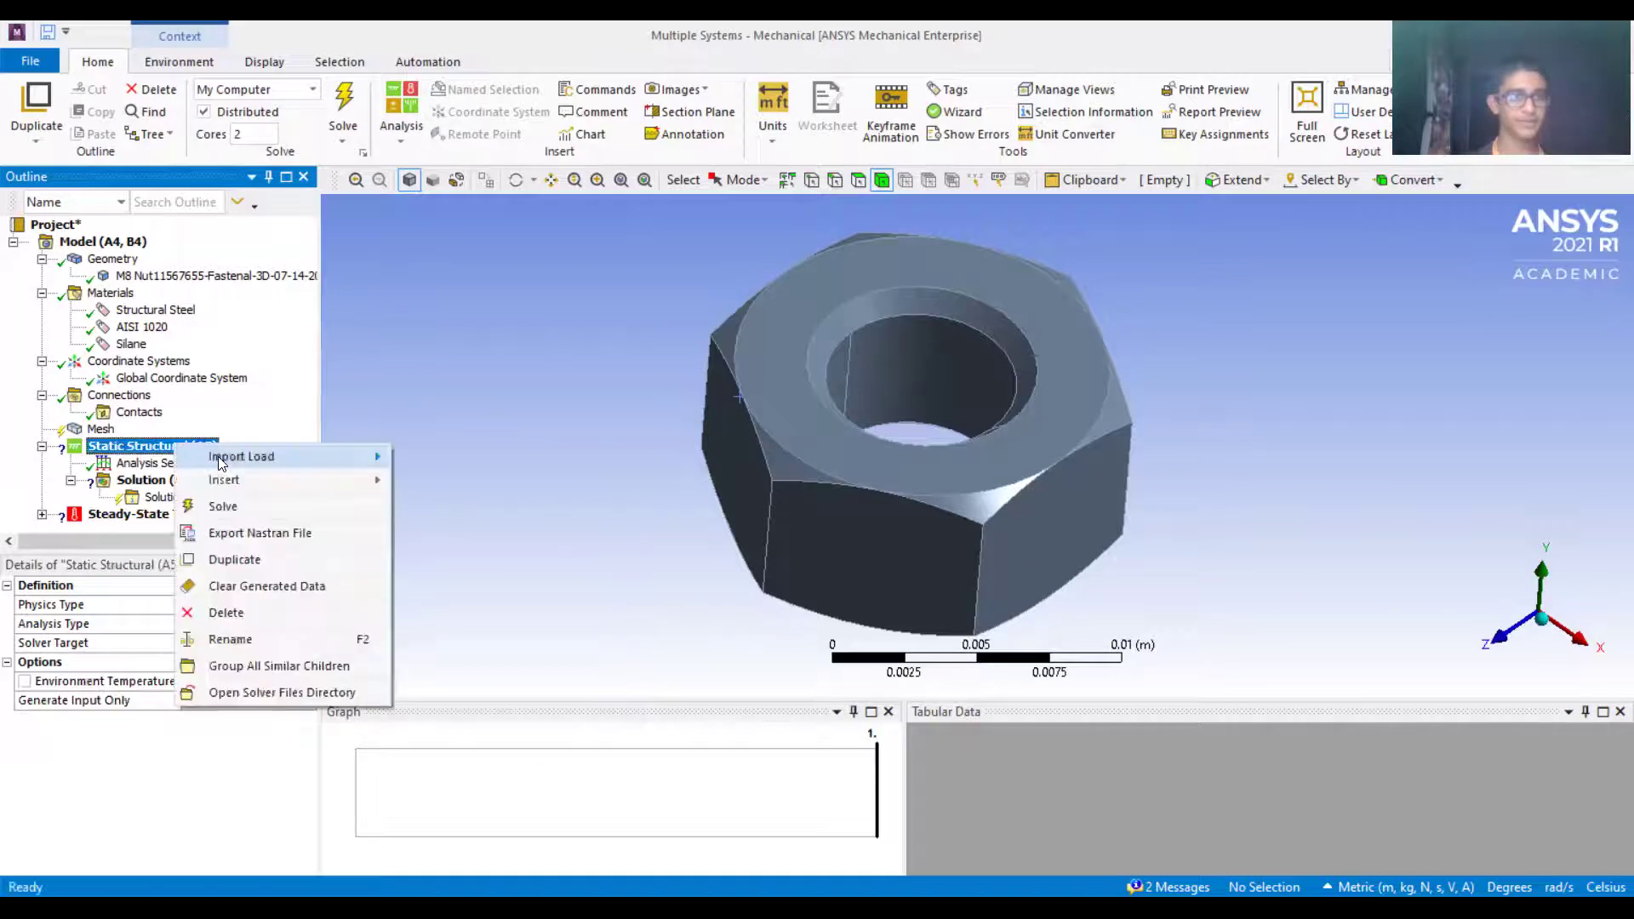
pyautogui.click(335, 479)
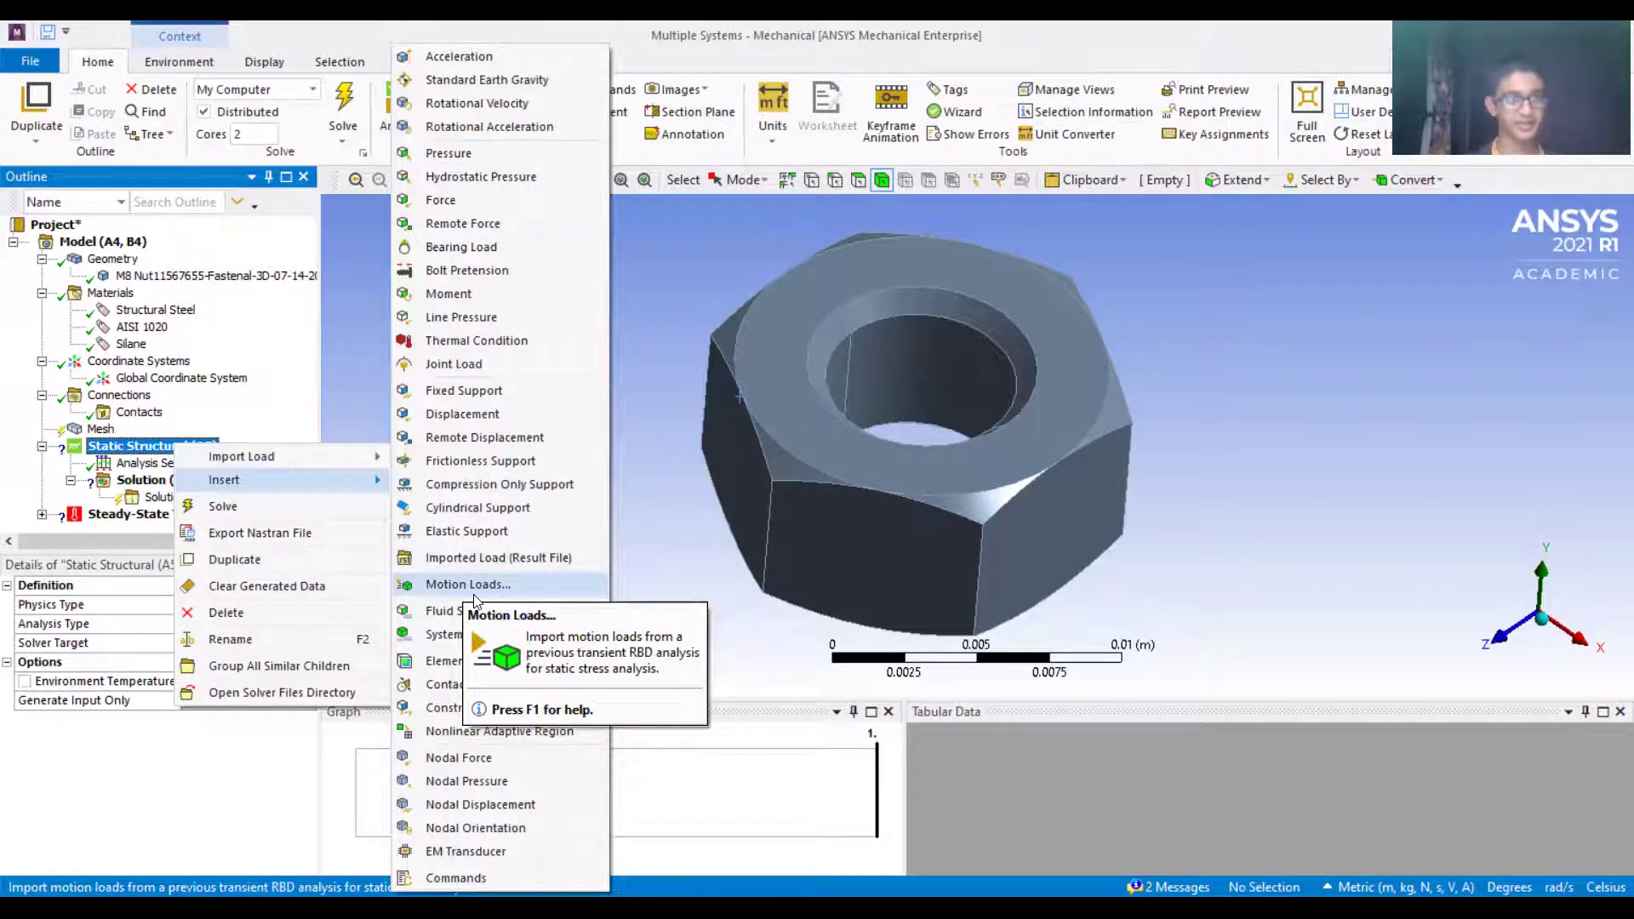
# Expand Steady-State Thermal (B5) and examine the thermal loads that can be inserted into it.
pyautogui.click(123, 515)
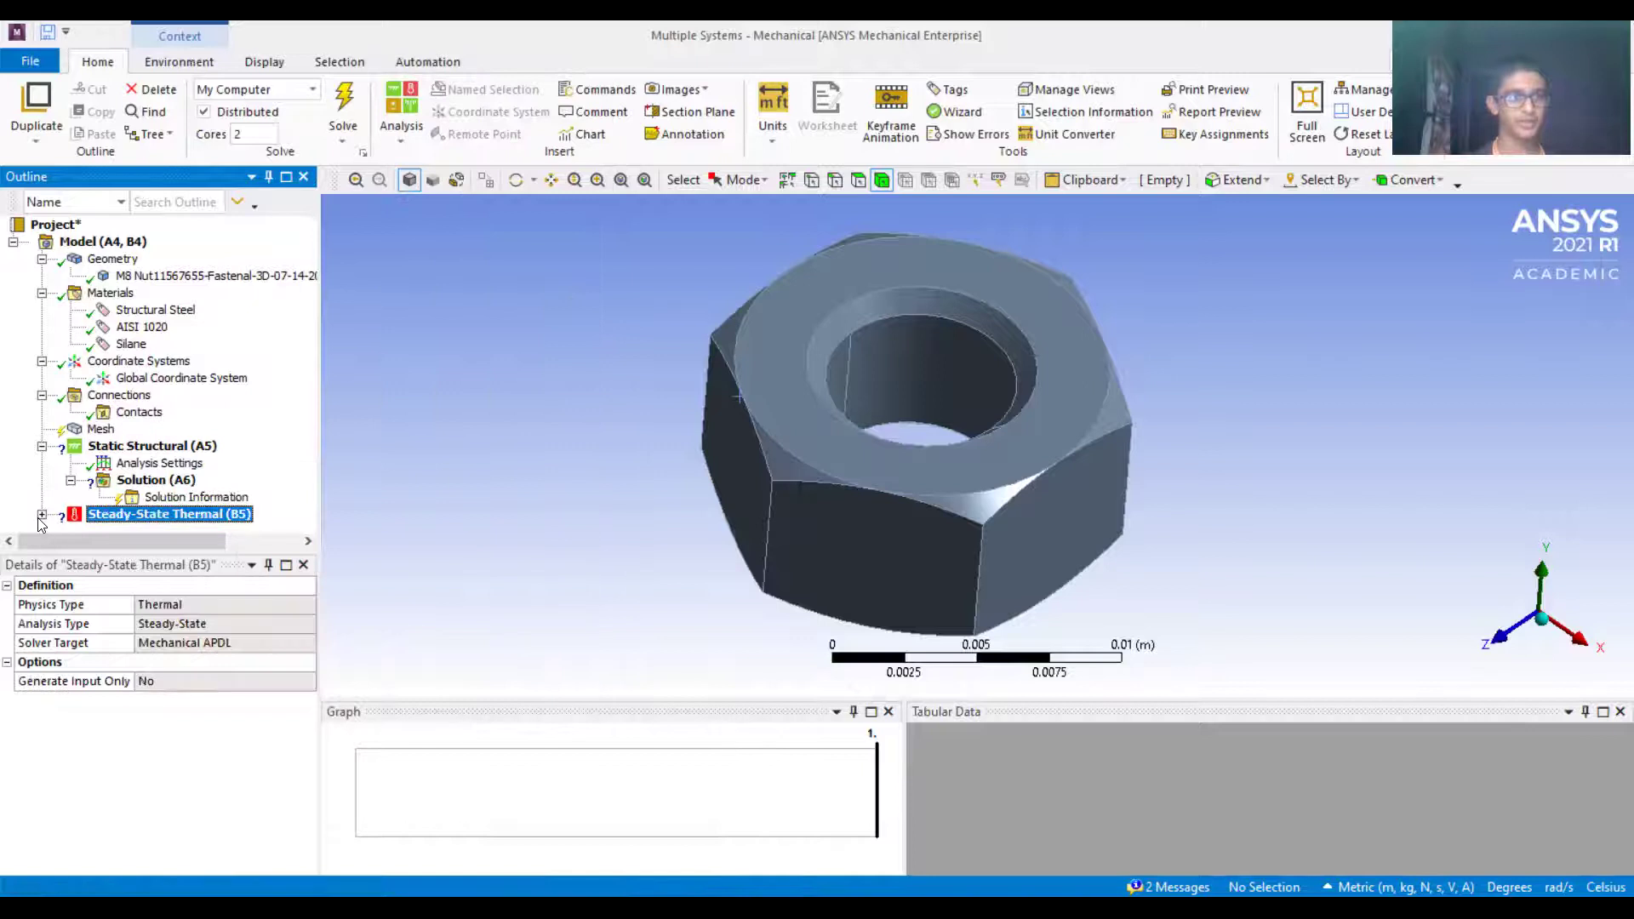
pyautogui.click(41, 514)
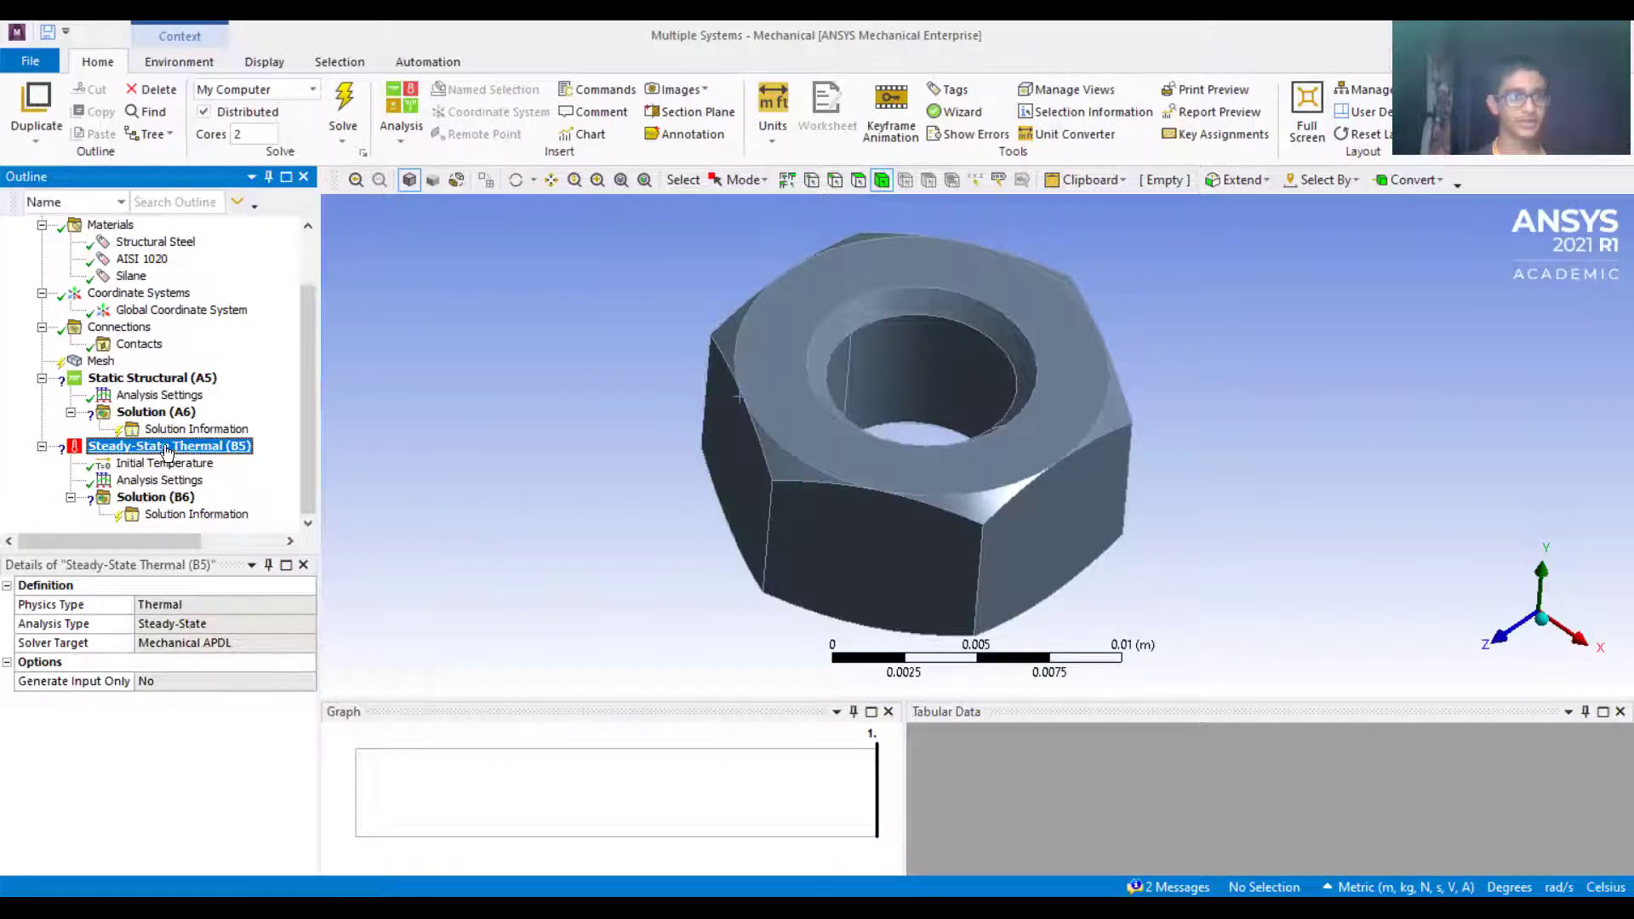
pyautogui.rightClick(167, 451)
pyautogui.moveTo(255, 458)
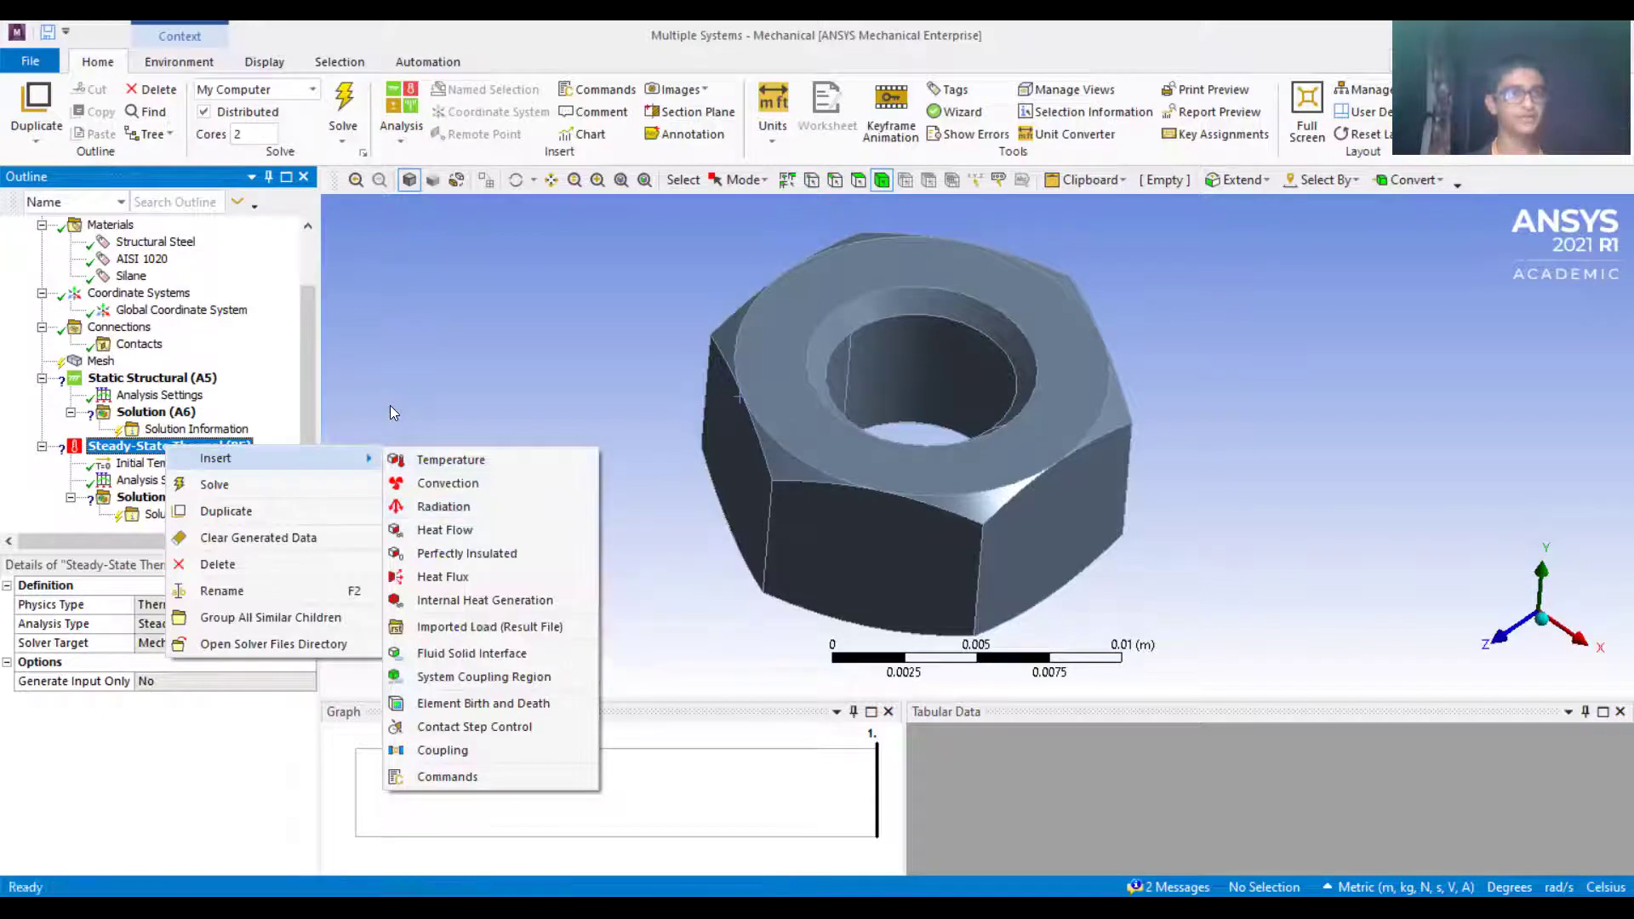
pyautogui.click(343, 535)
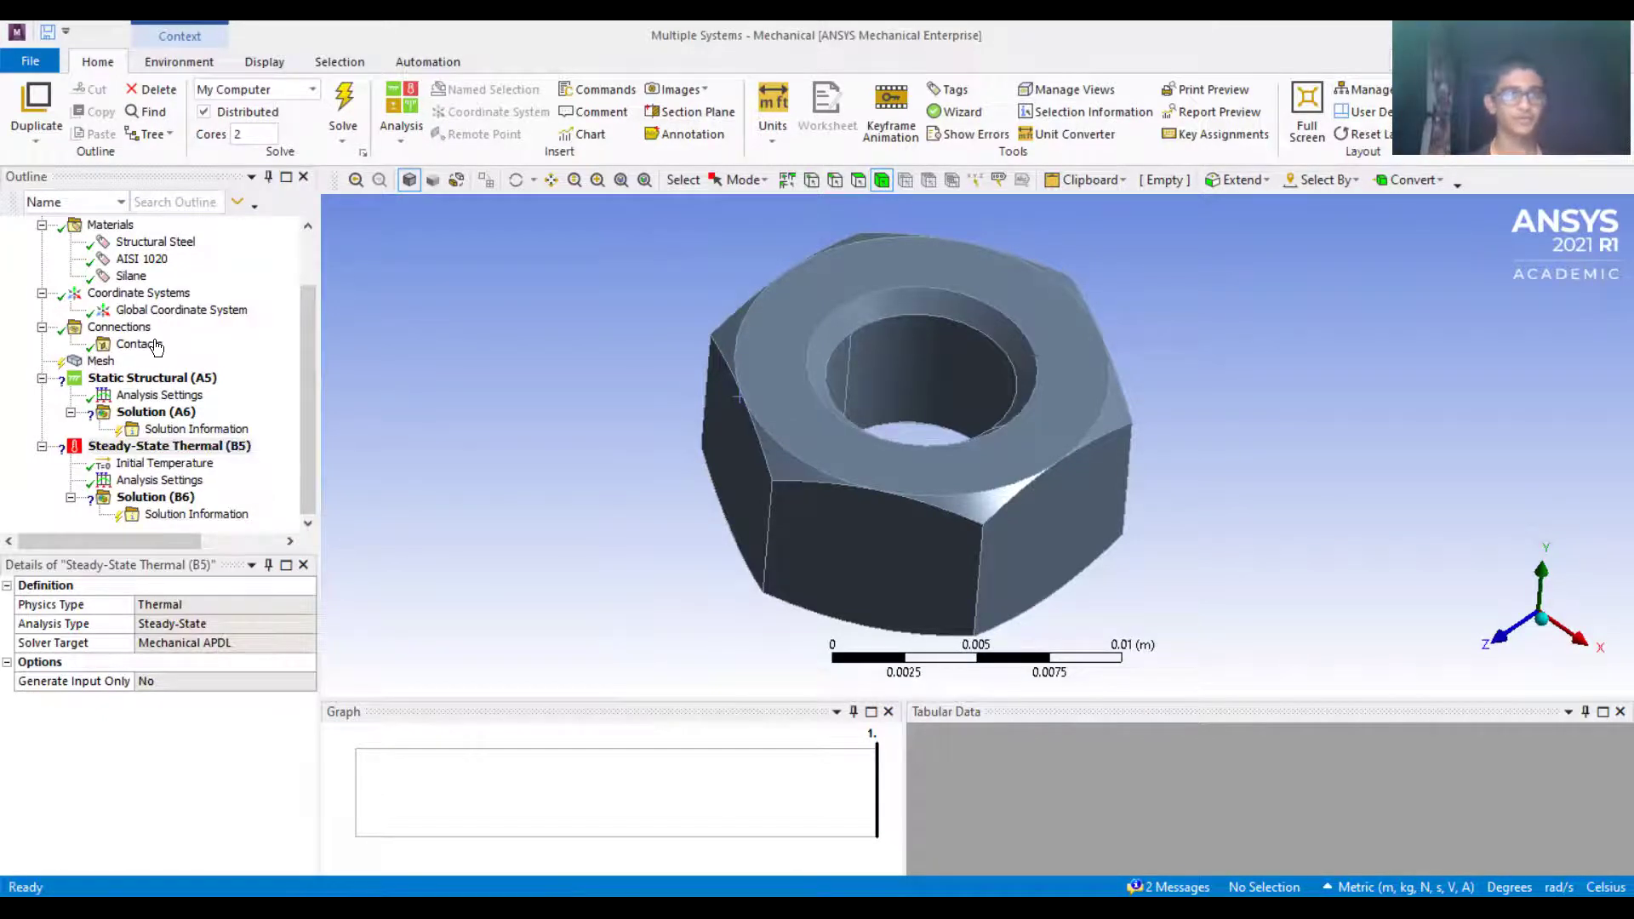
# Review the auto-detection settings and statistics of Contacts under Connections.
pyautogui.scroll(2, 108, 385)
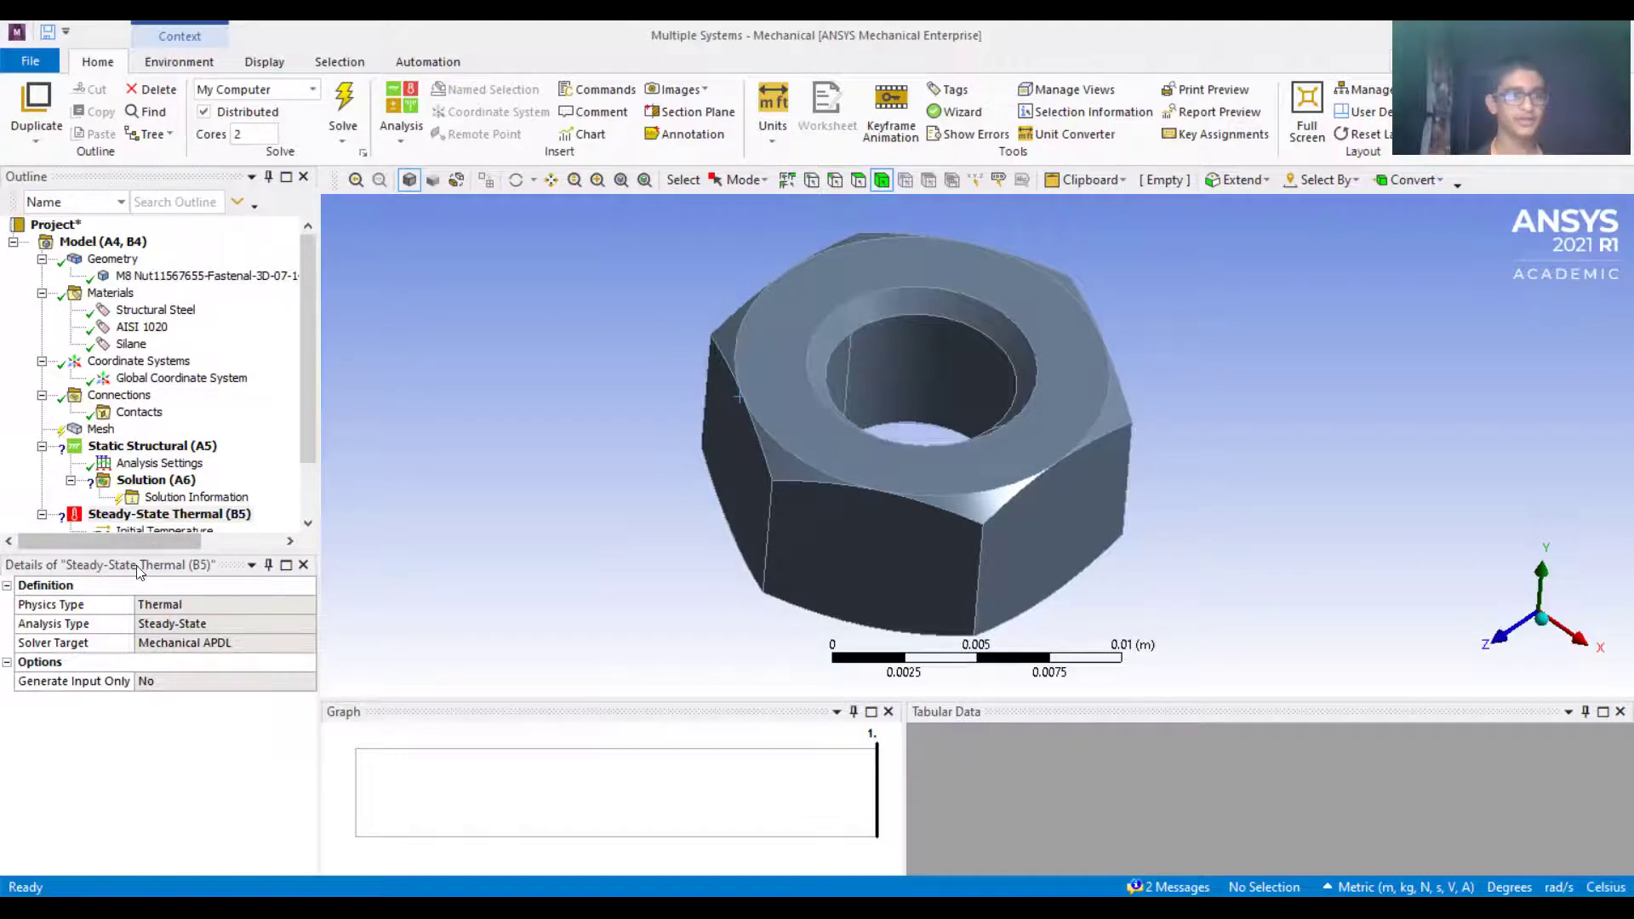
pyautogui.click(129, 342)
pyautogui.click(162, 276)
pyautogui.click(139, 412)
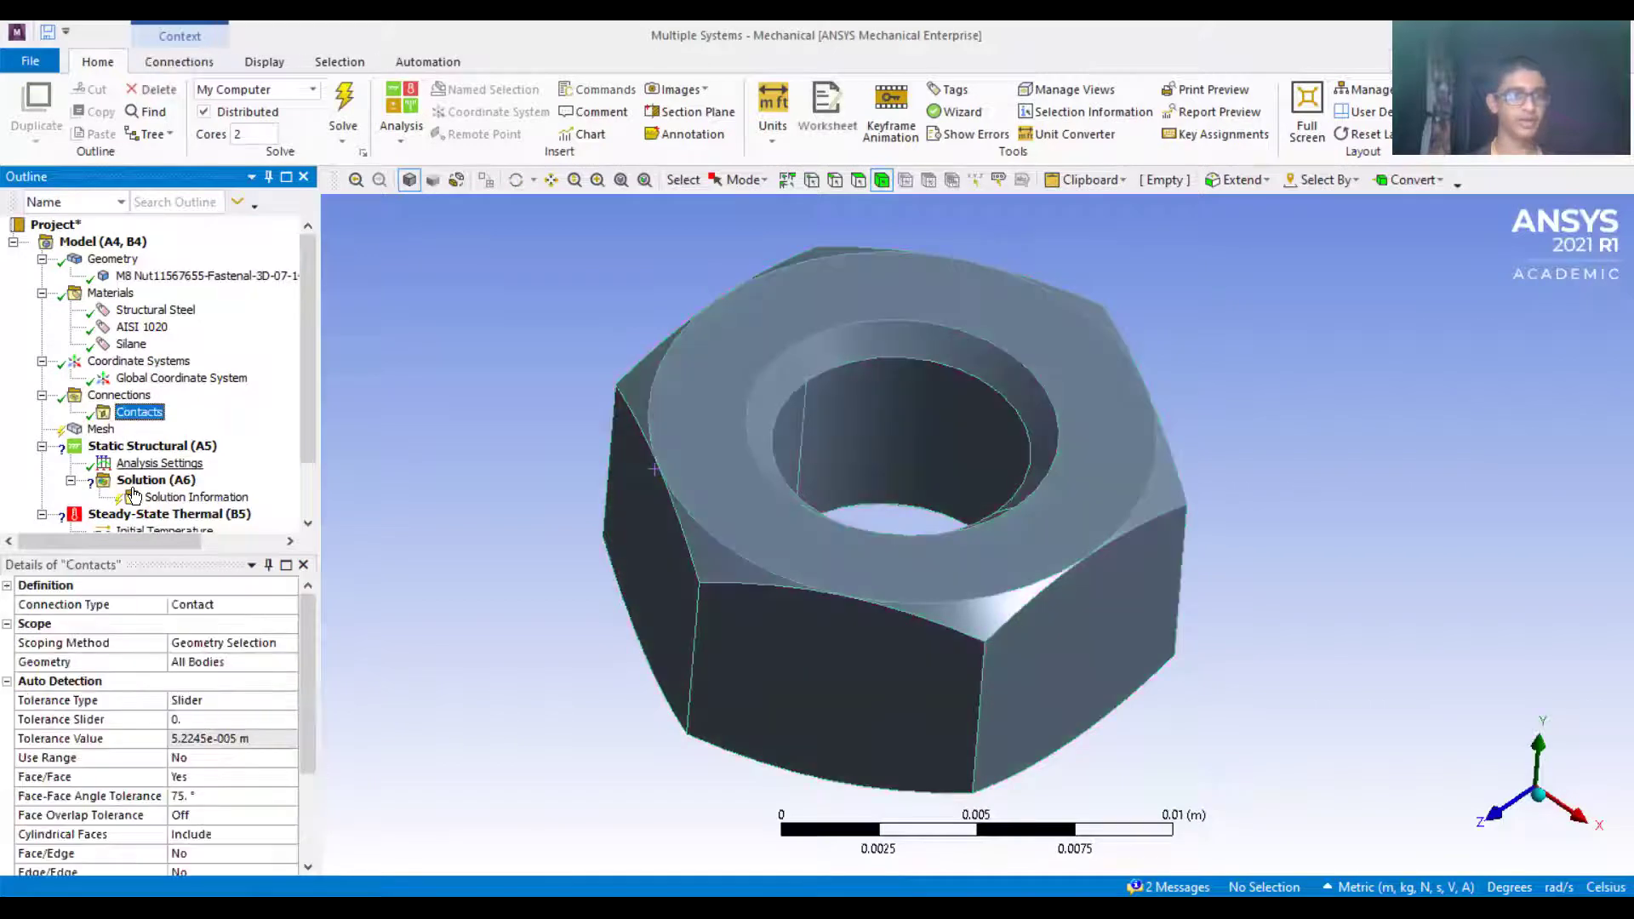
pyautogui.scroll(-2, 136, 426)
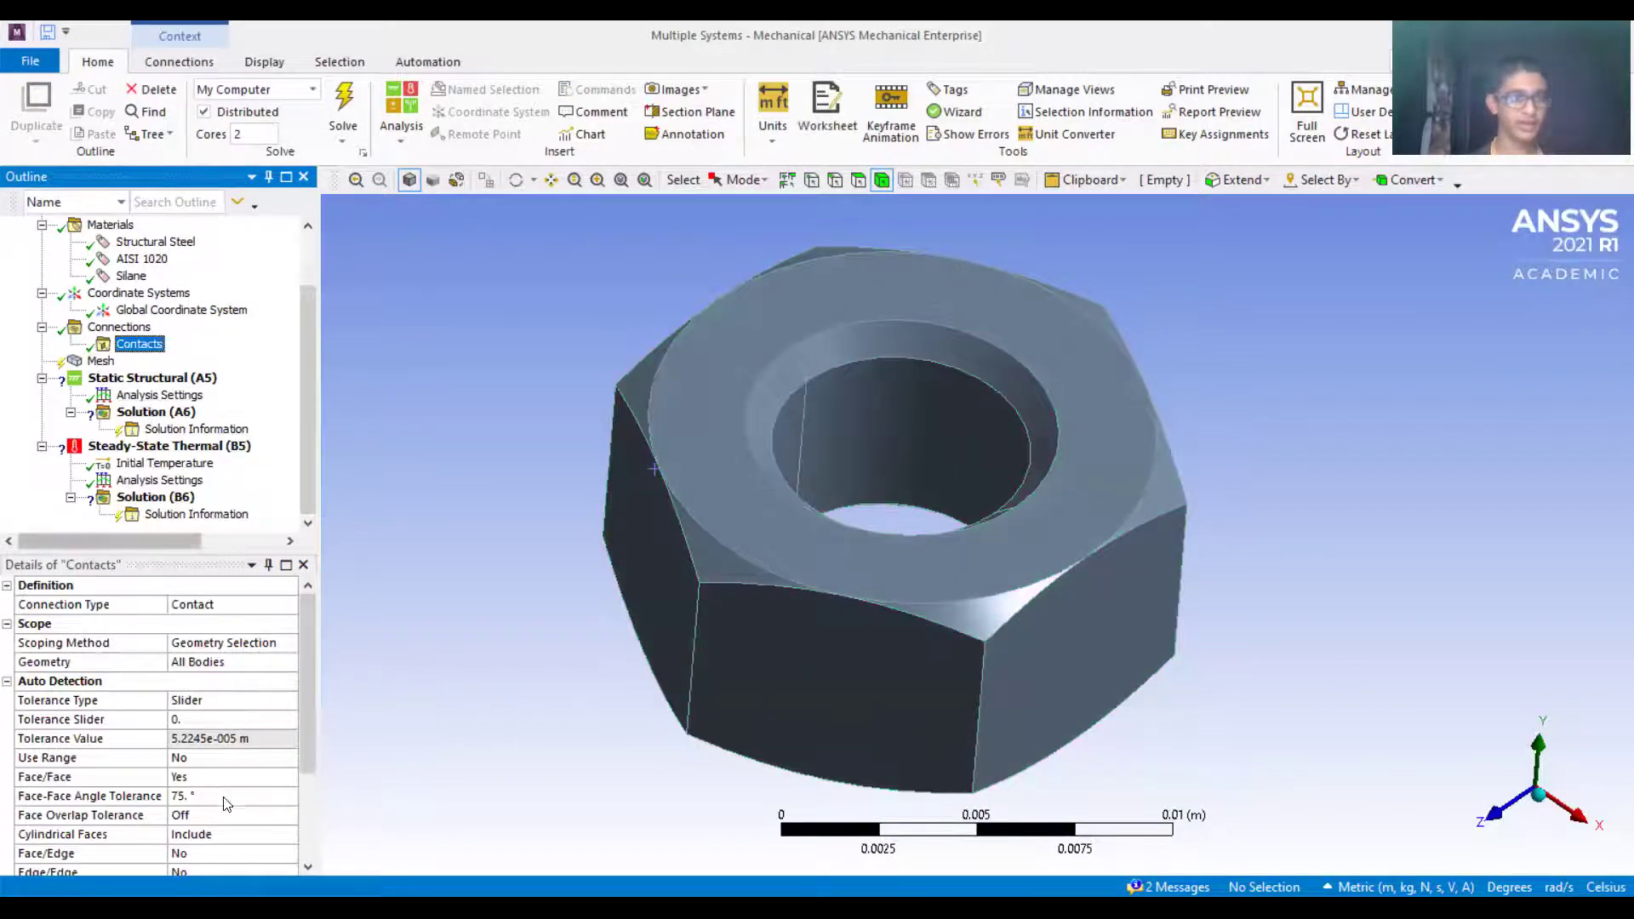
pyautogui.scroll(-3, 238, 705)
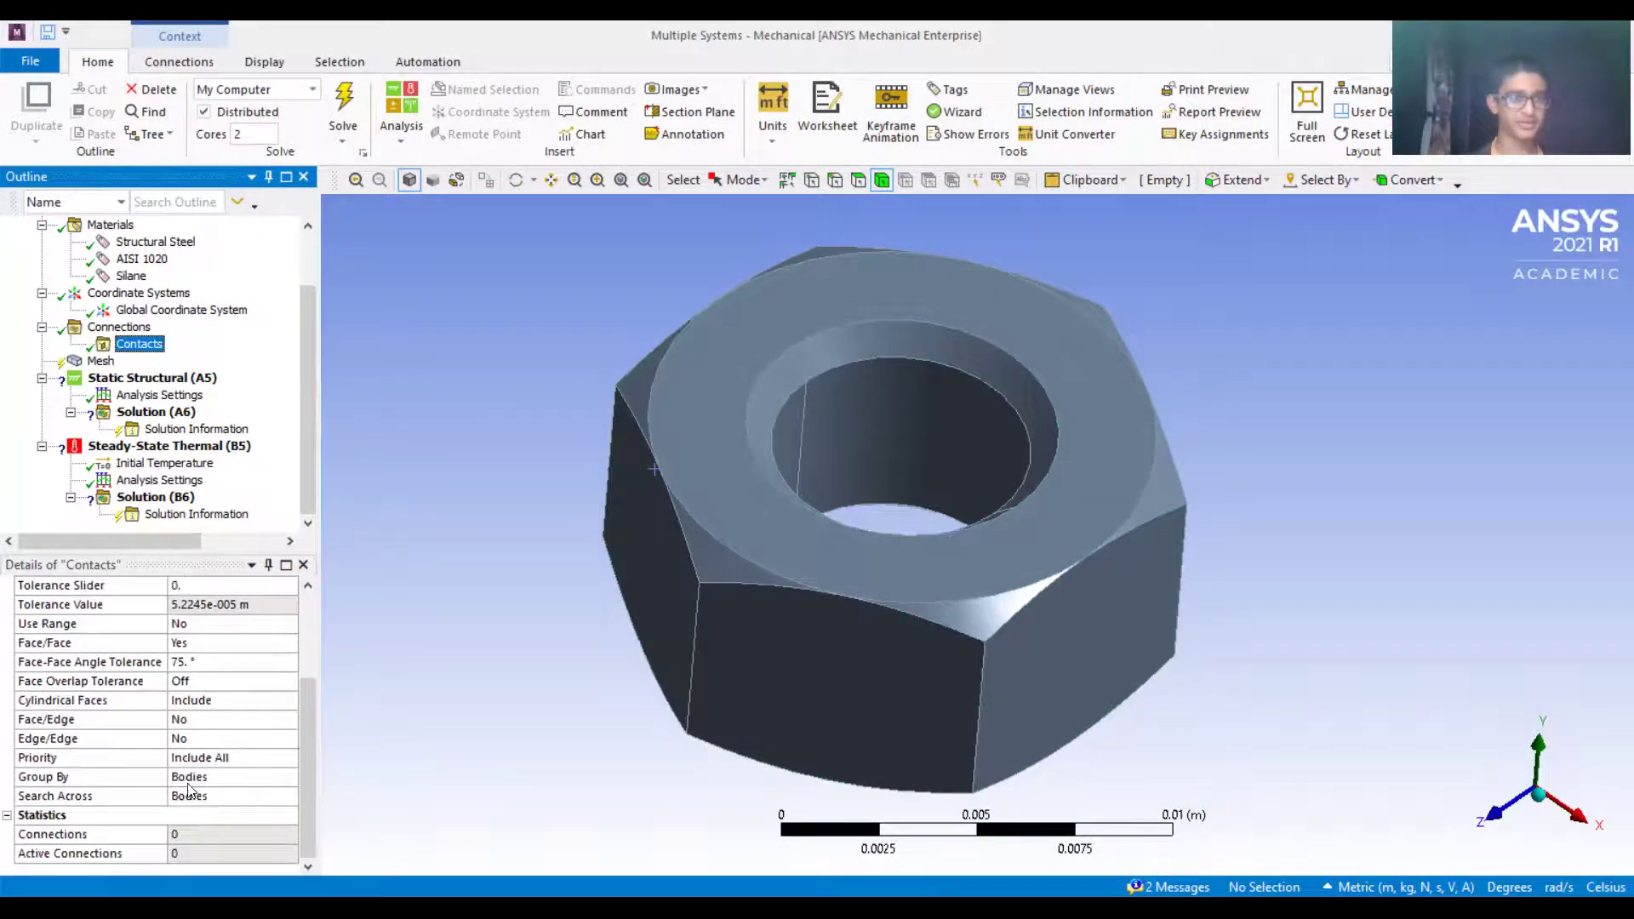
pyautogui.scroll(2, 145, 386)
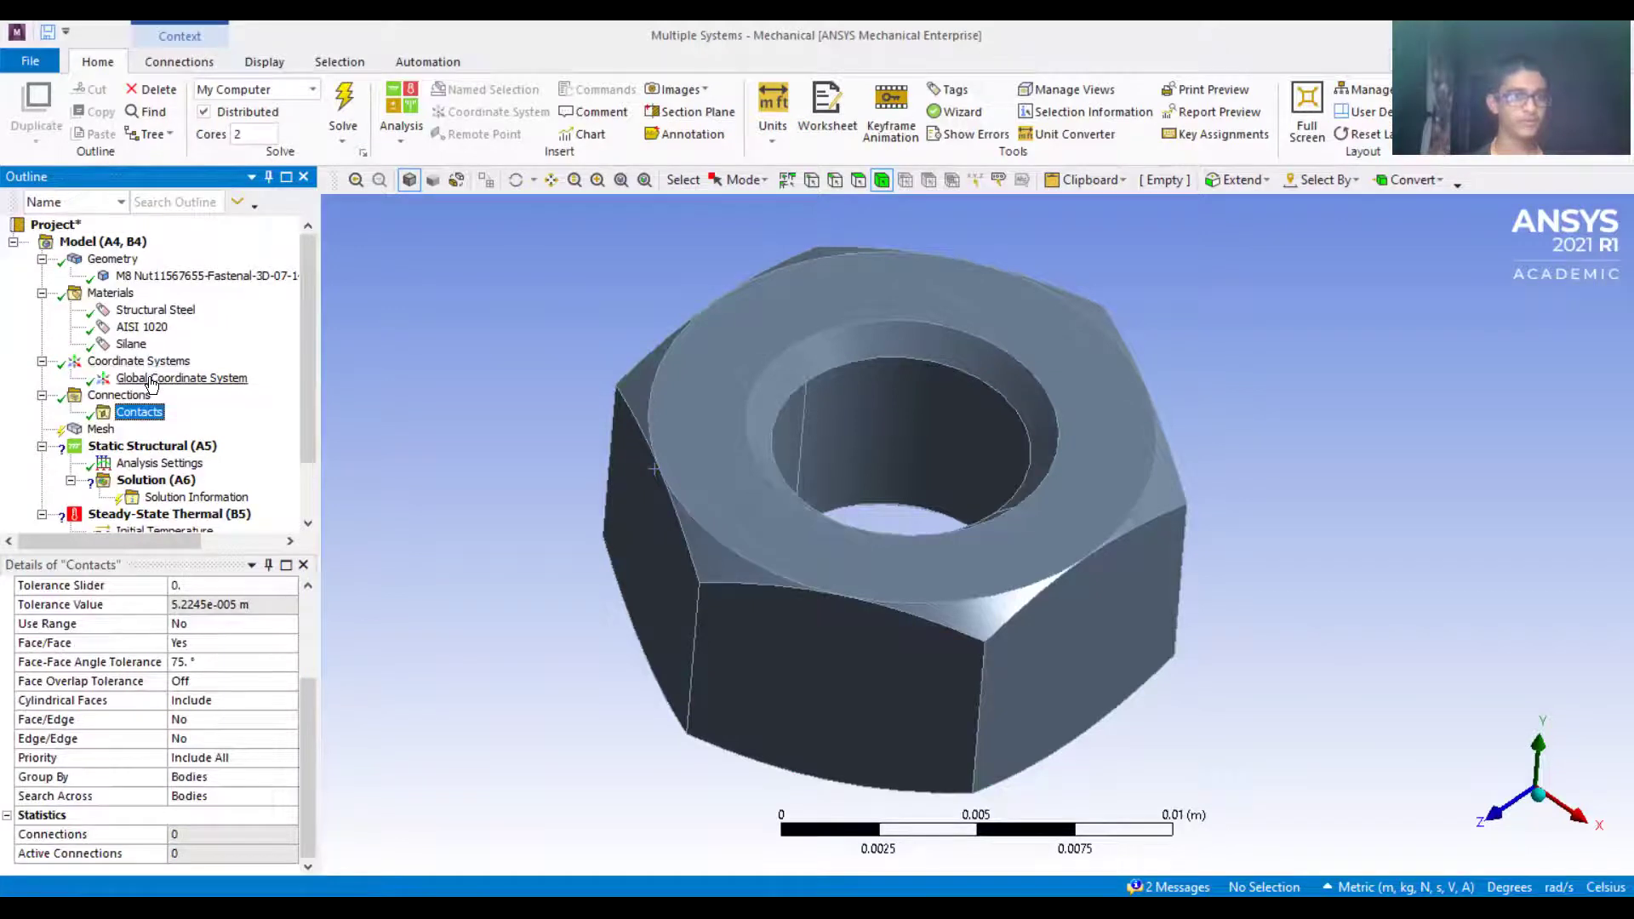
# Review the details of Global Coordinate System, Geometry and Mesh in the model tree.
pyautogui.click(145, 379)
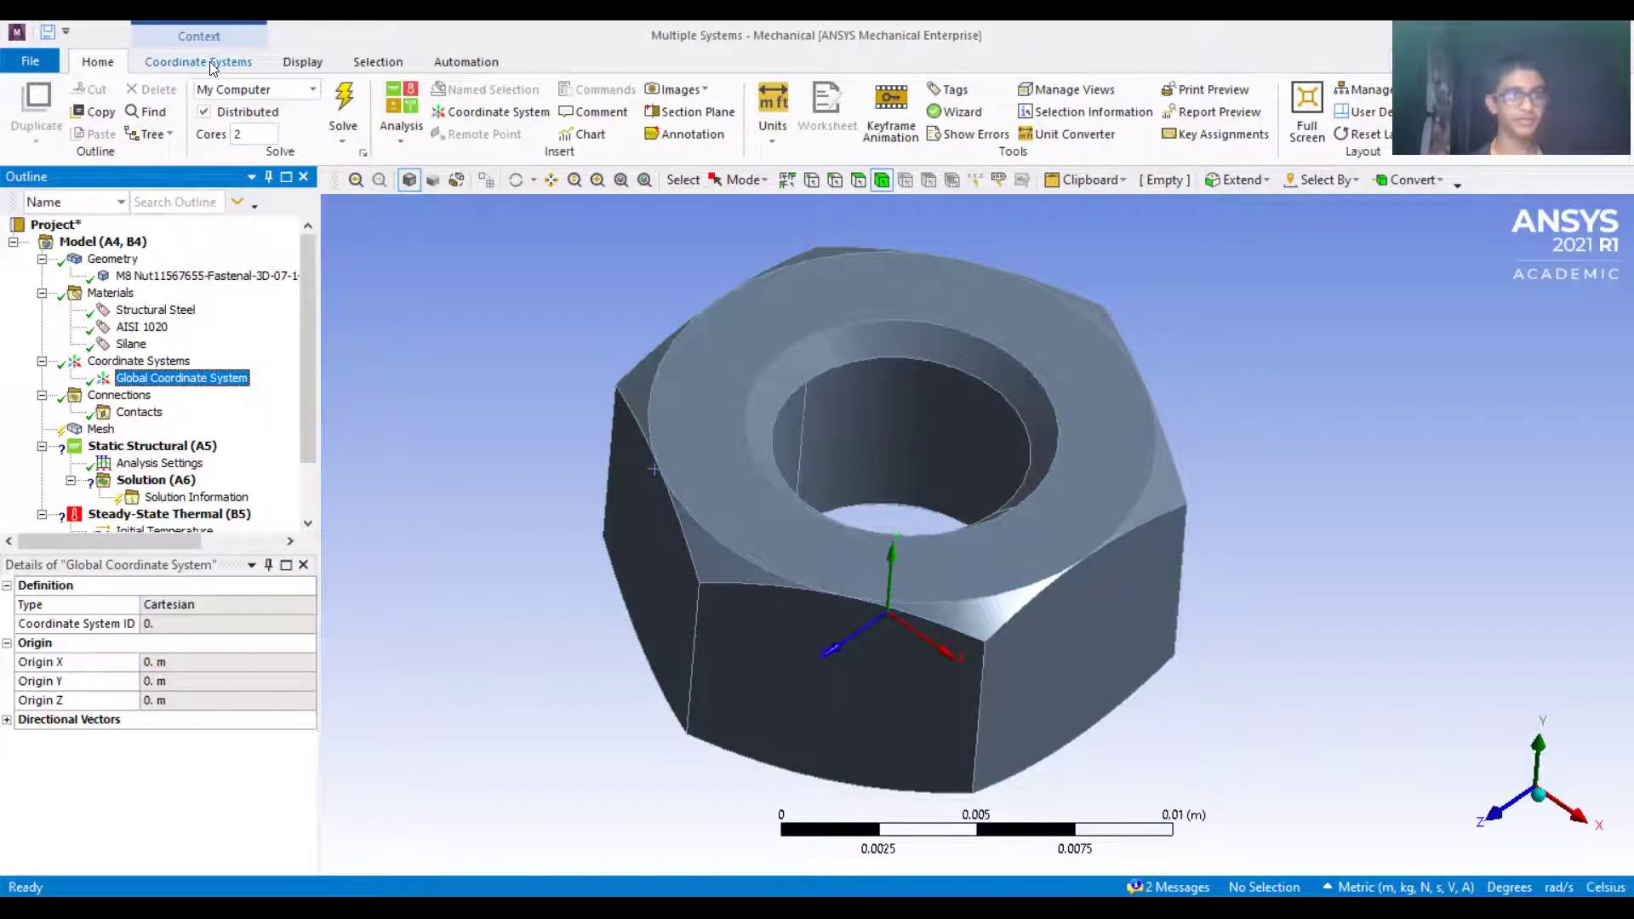
pyautogui.click(113, 259)
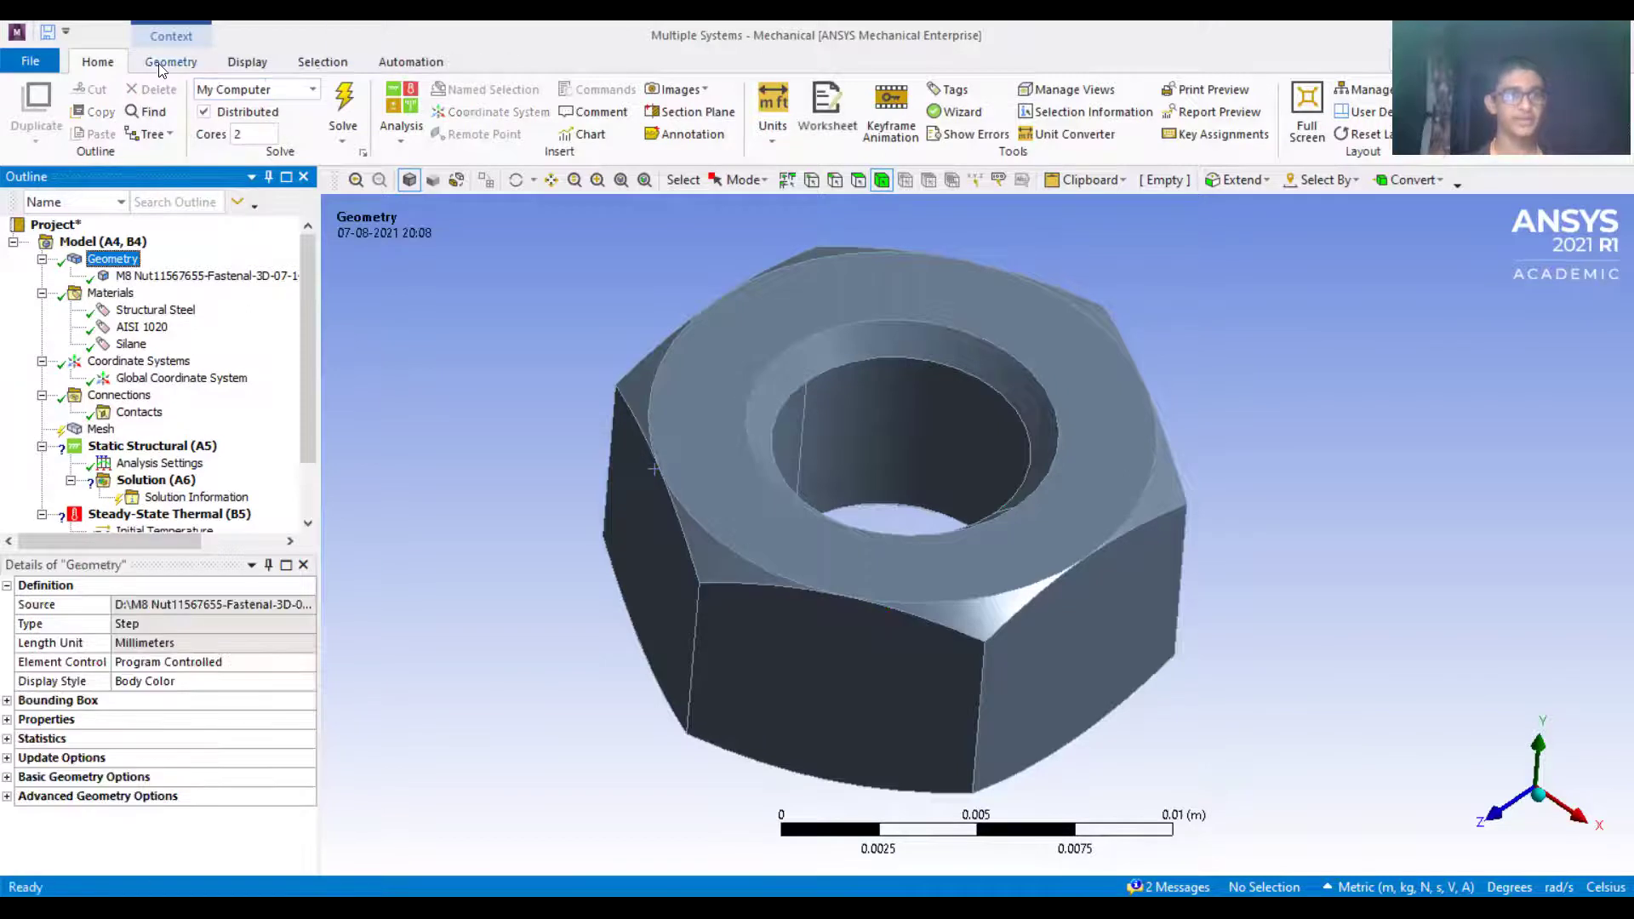
pyautogui.click(100, 429)
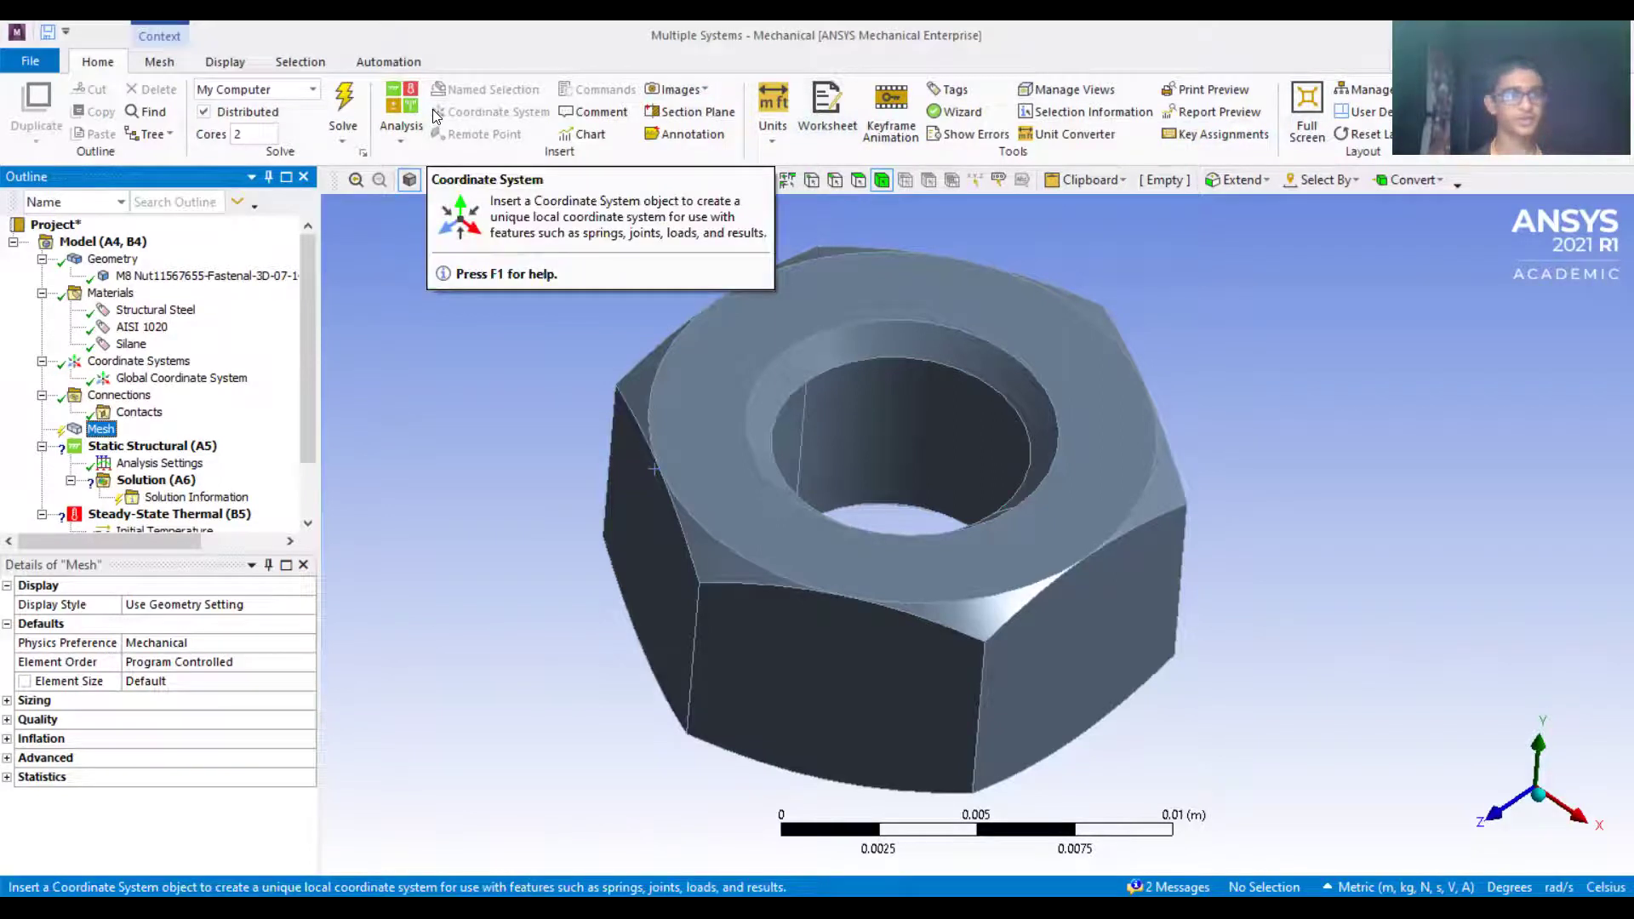
# Examine the meshing tools and the mesh controls that can be inserted into Mesh.
pyautogui.click(159, 65)
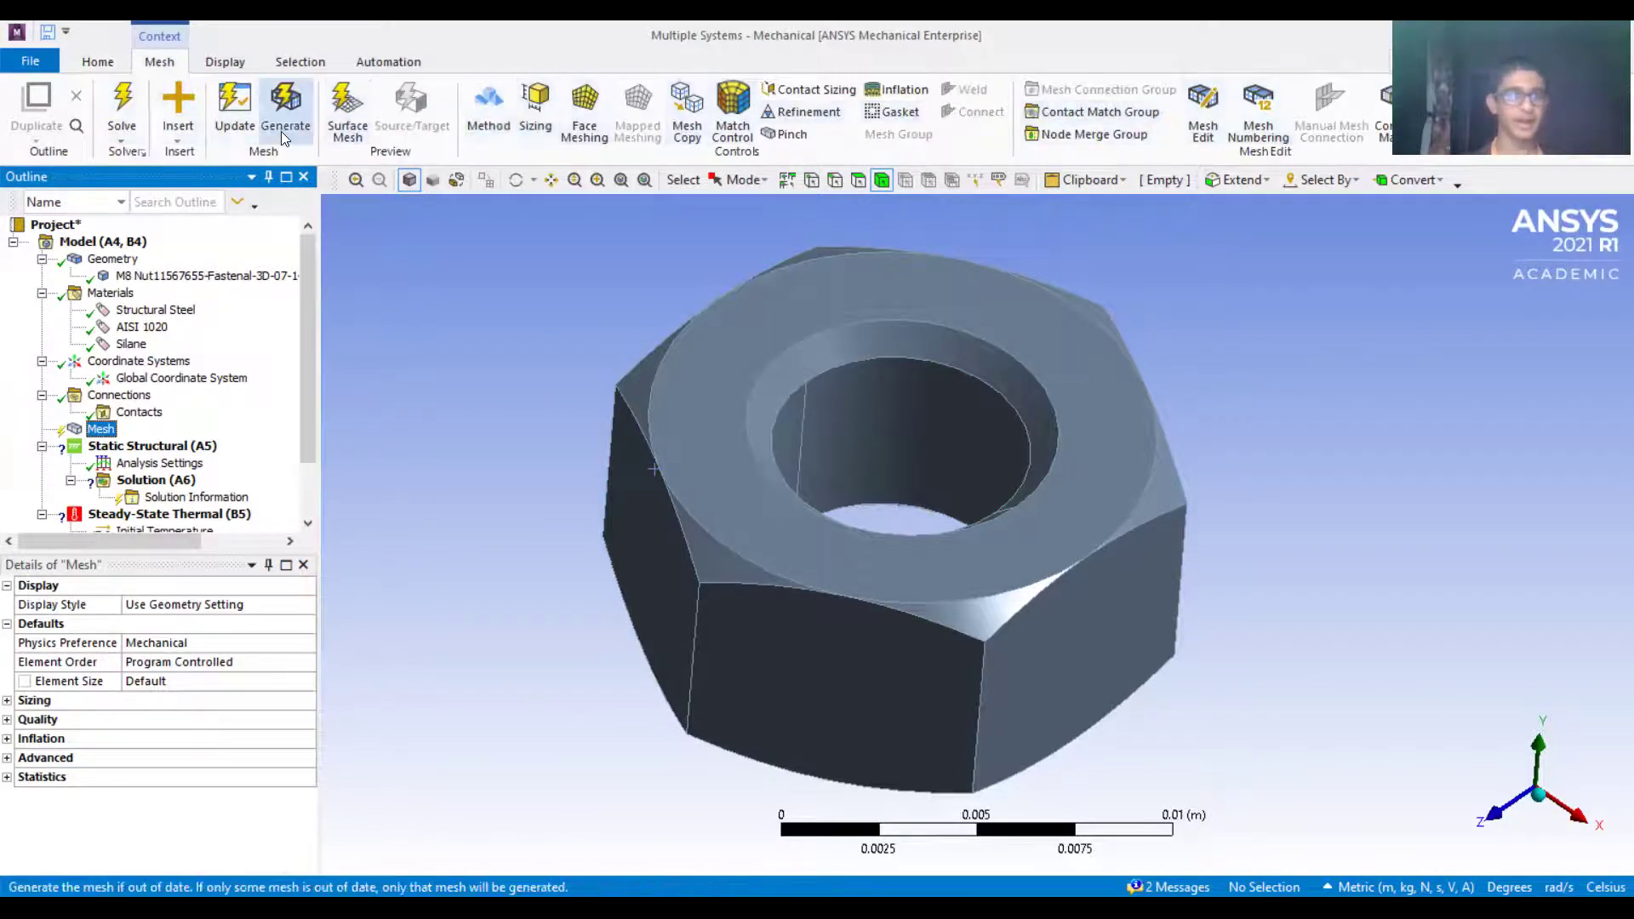
pyautogui.rightClick(98, 434)
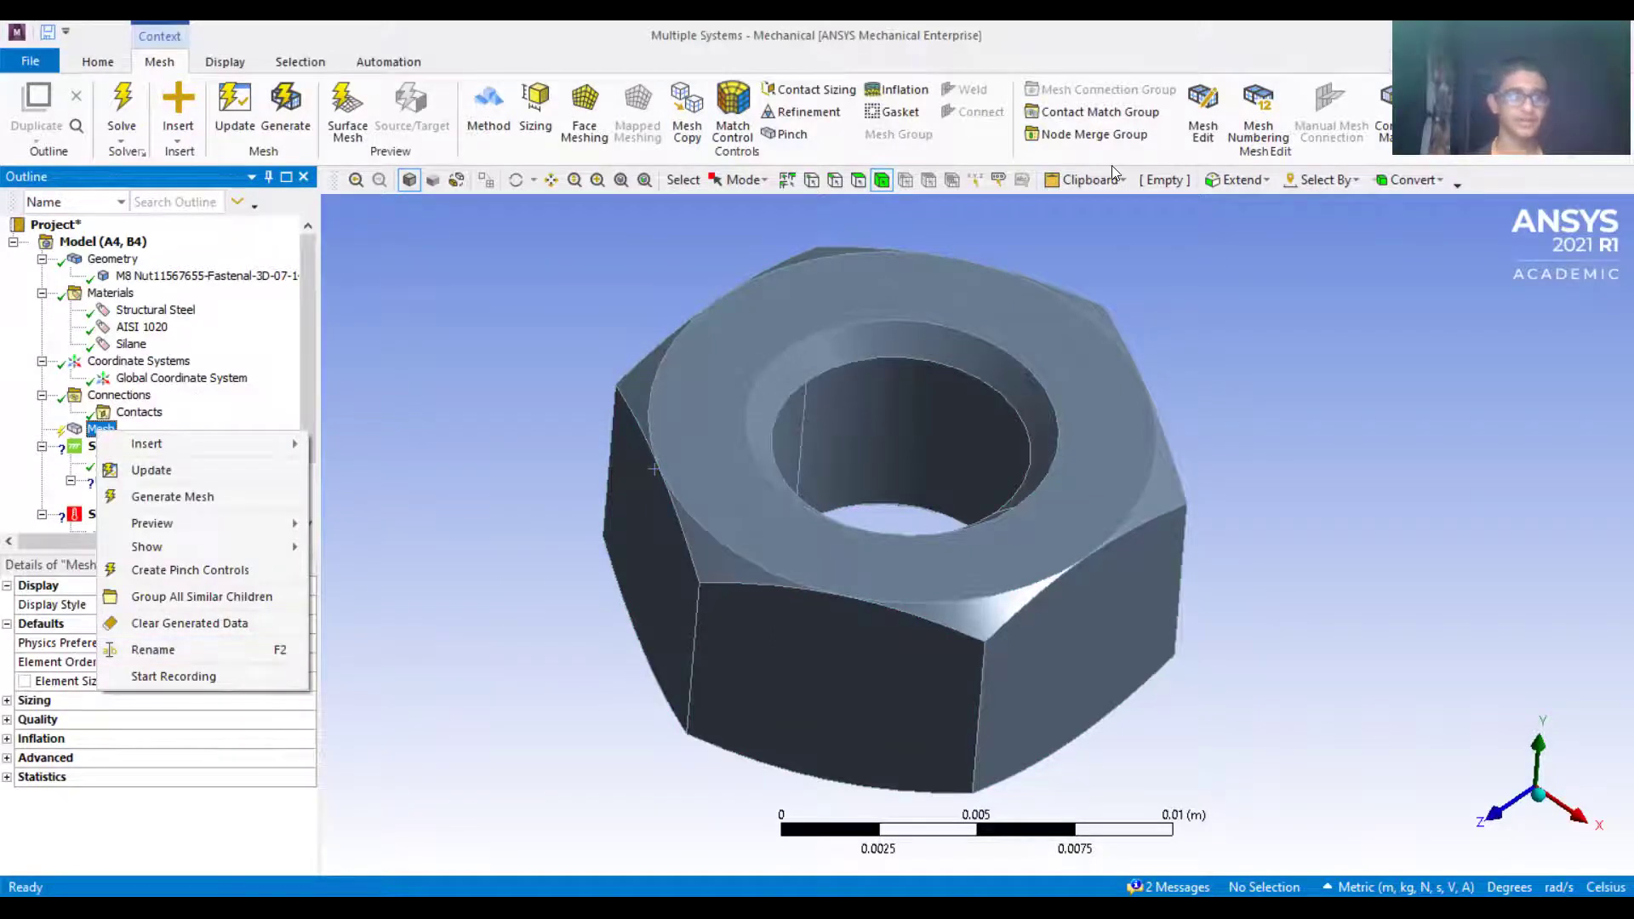
pyautogui.moveTo(208, 439)
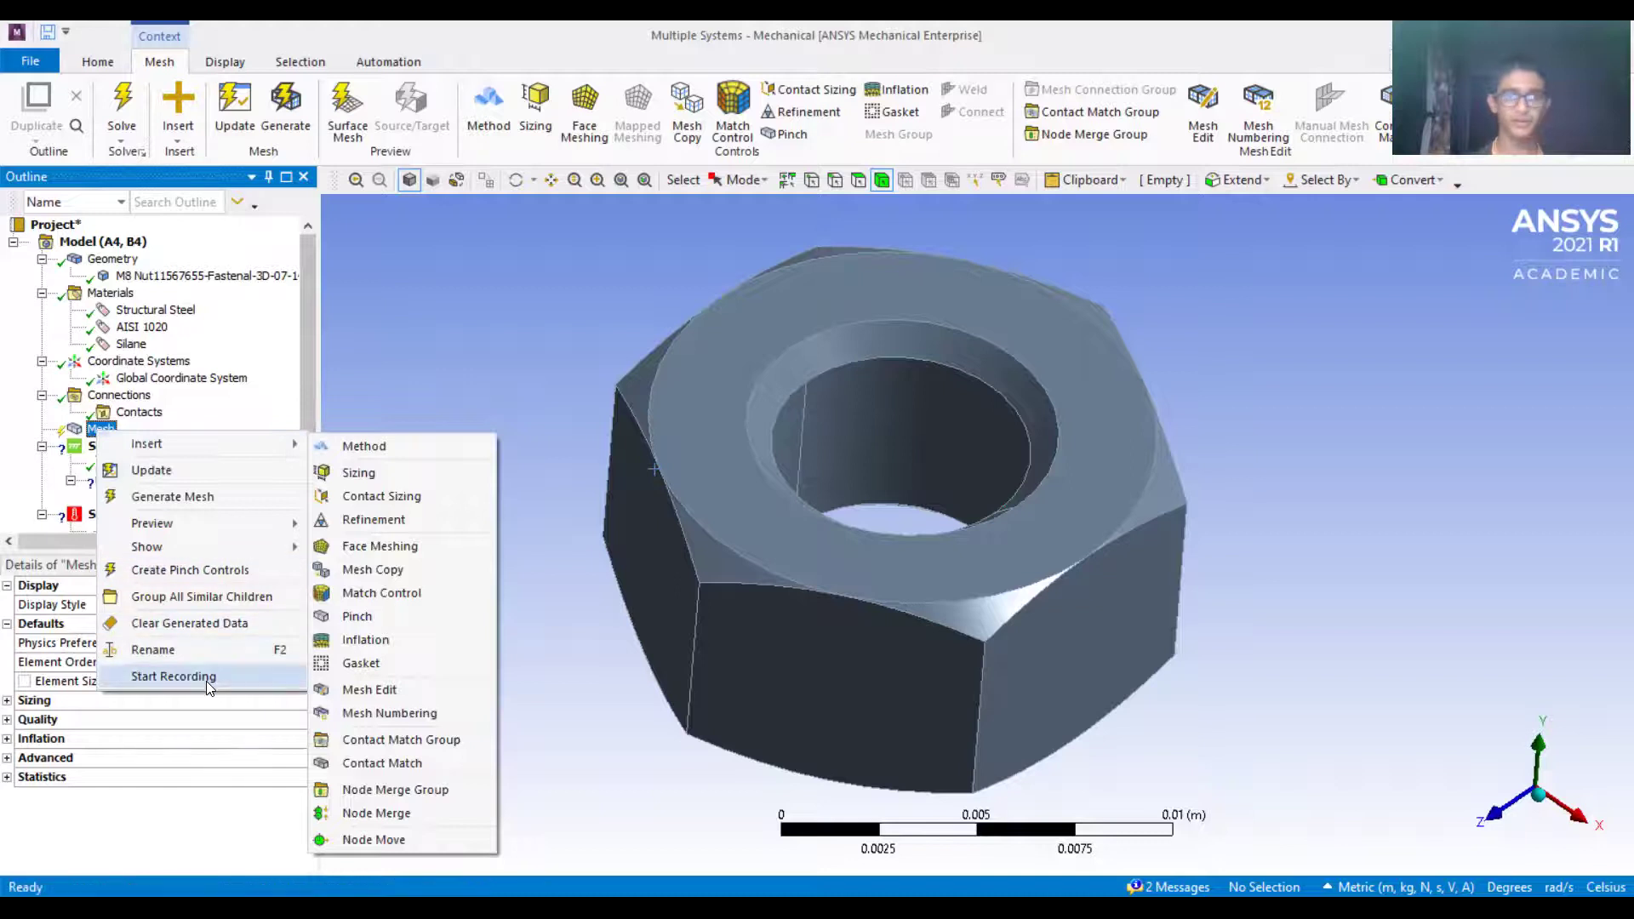
pyautogui.click(107, 430)
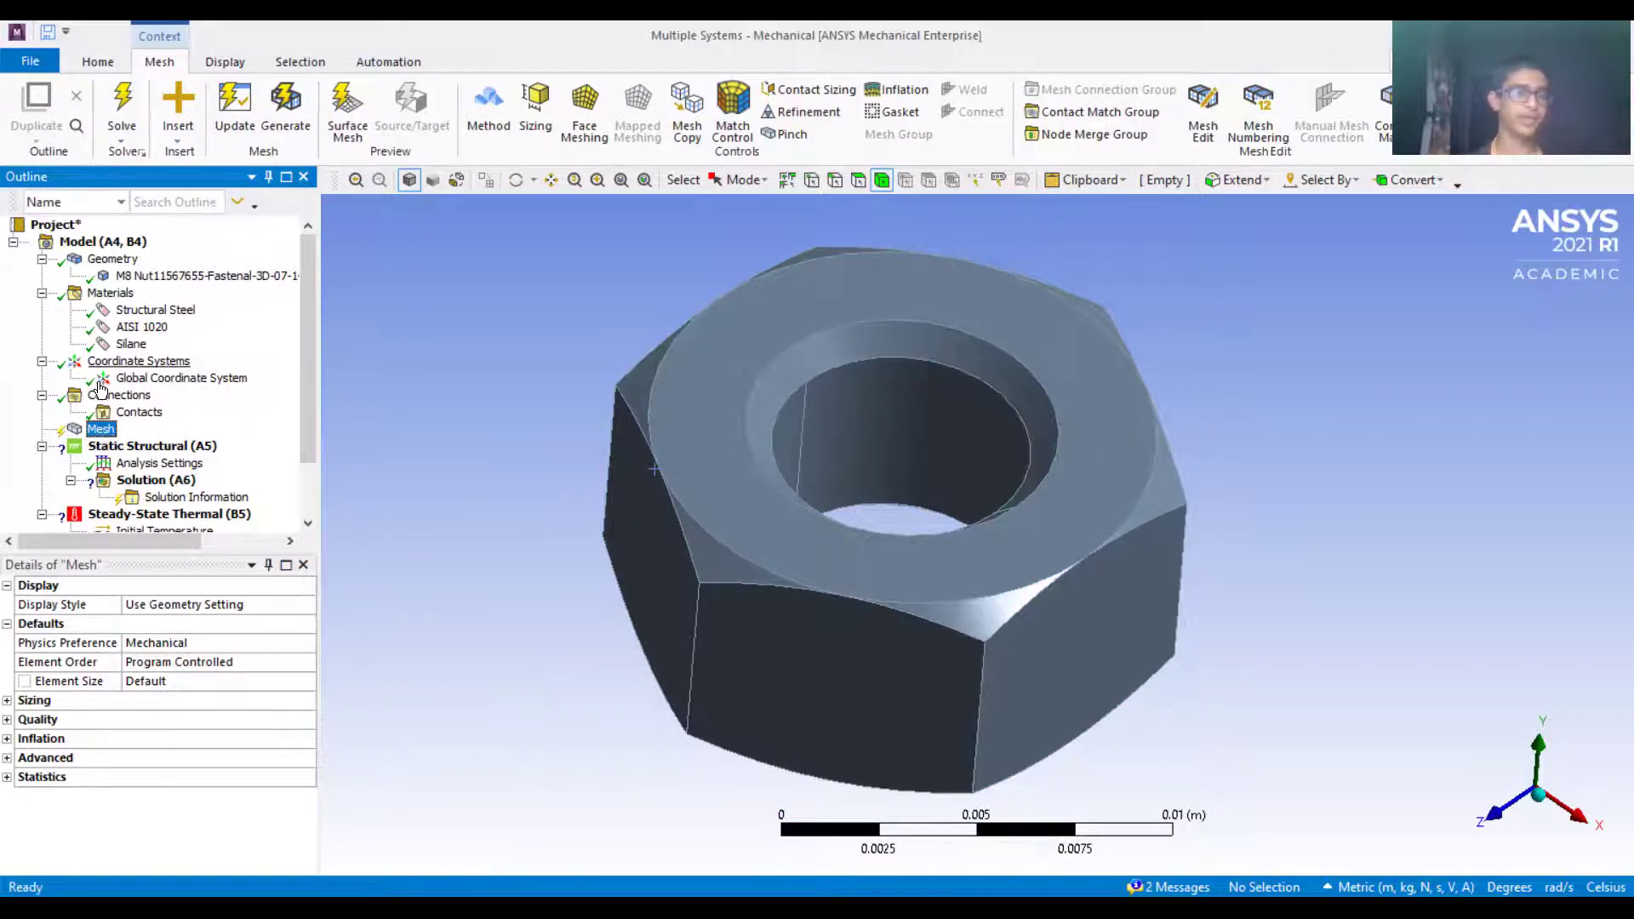
# Check the display style options, then show the nut as Wireframe and inspect its edges from several angles.
pyautogui.click(240, 67)
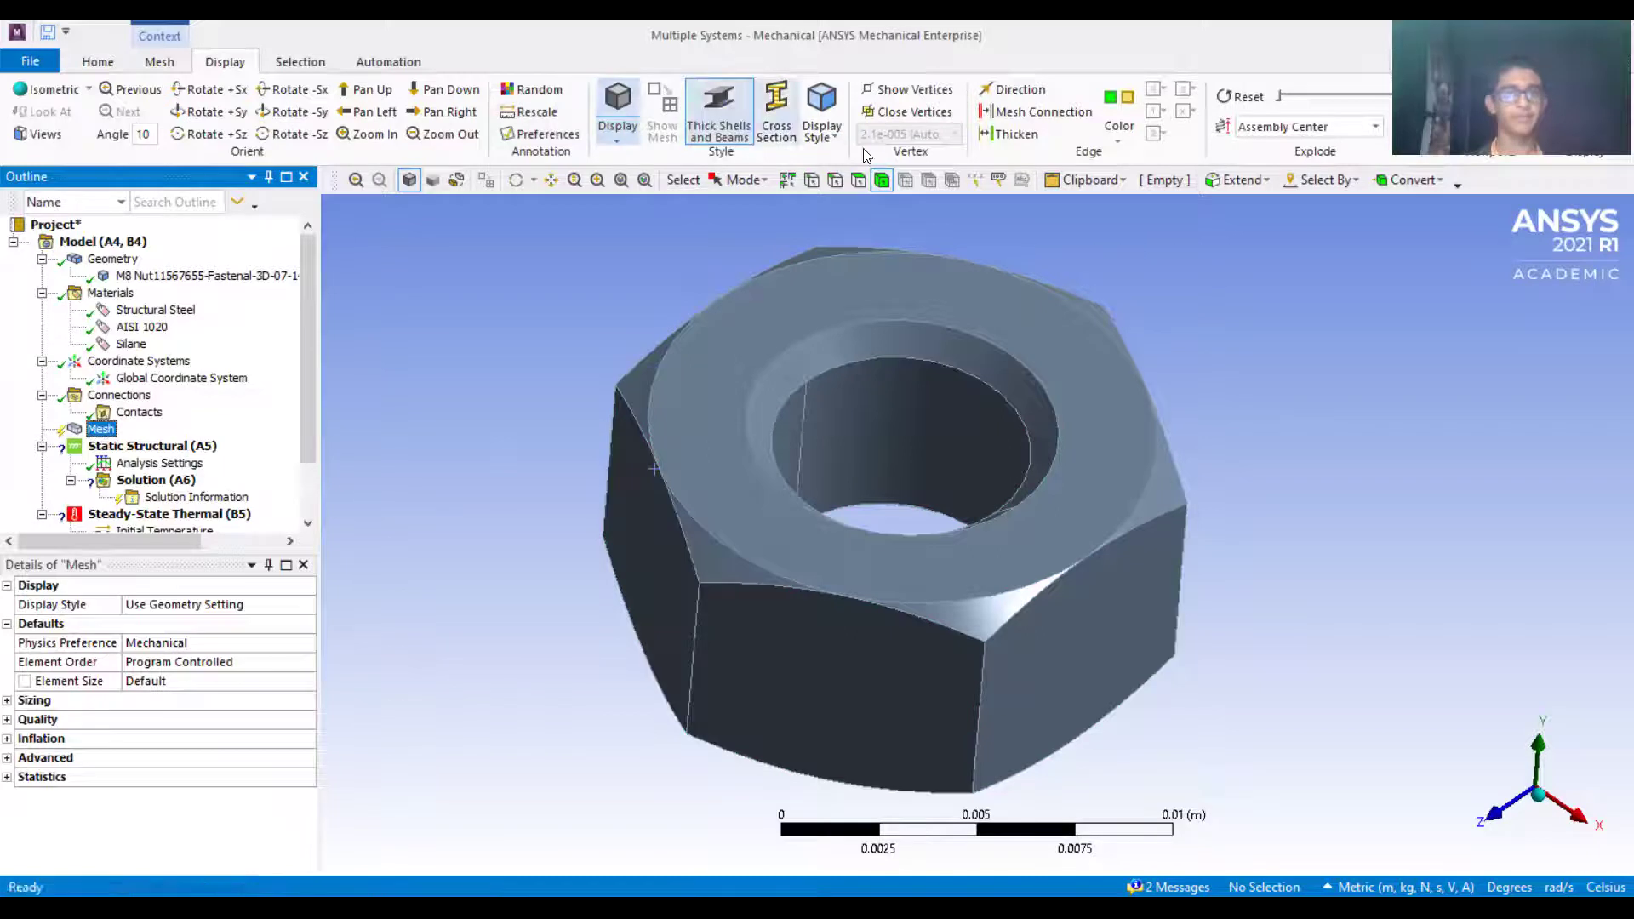
pyautogui.click(824, 138)
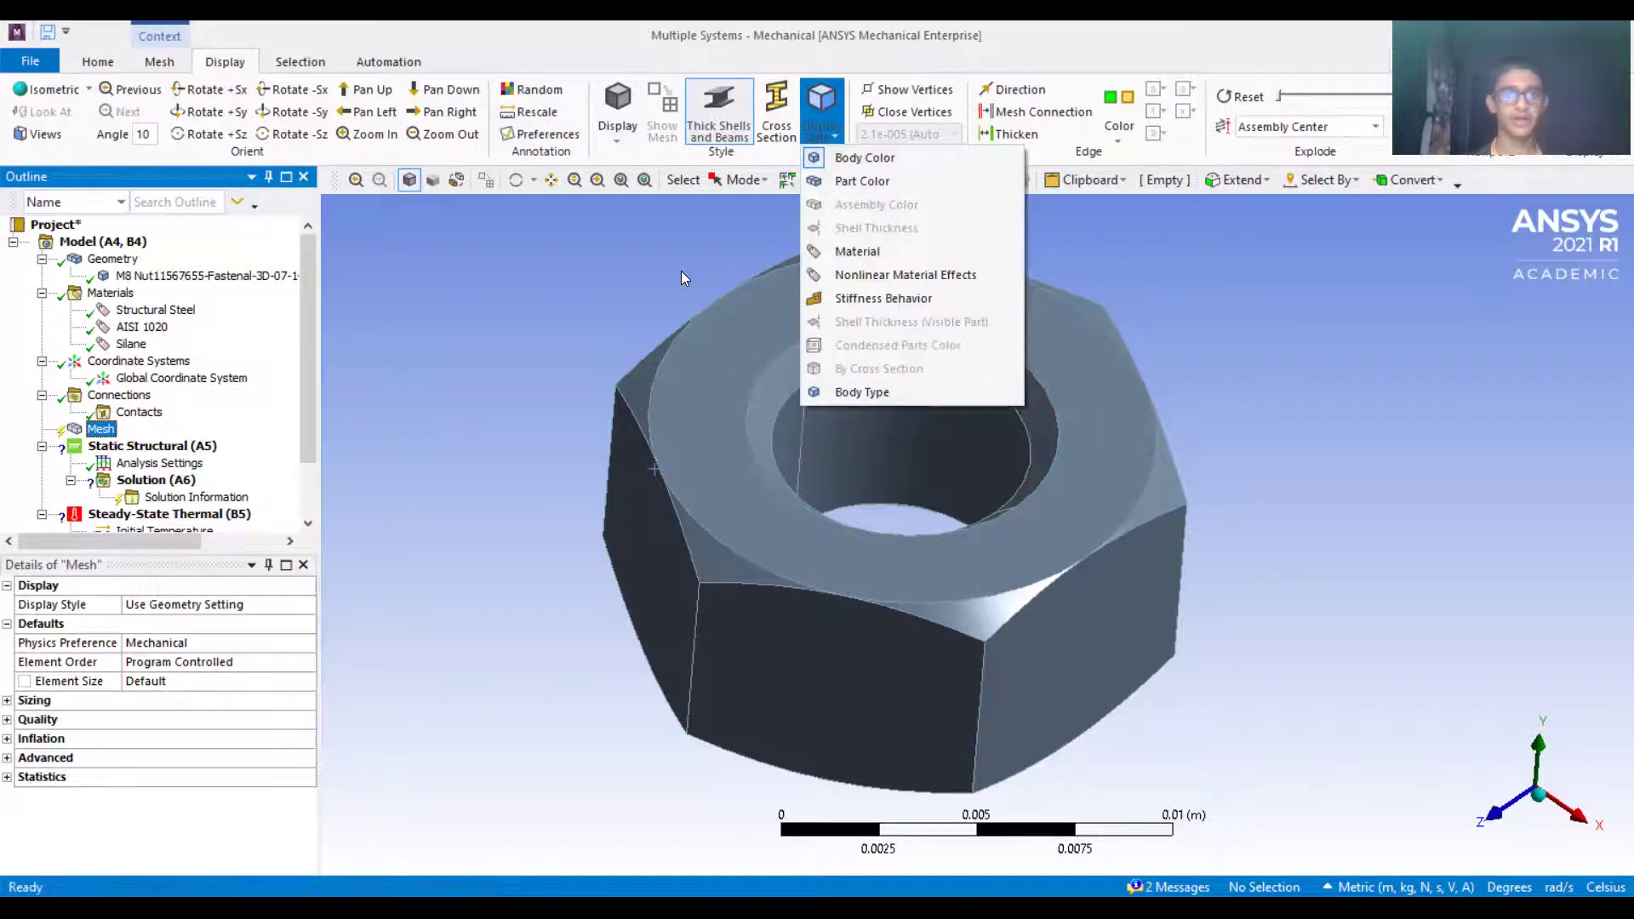
pyautogui.click(674, 154)
pyautogui.click(618, 129)
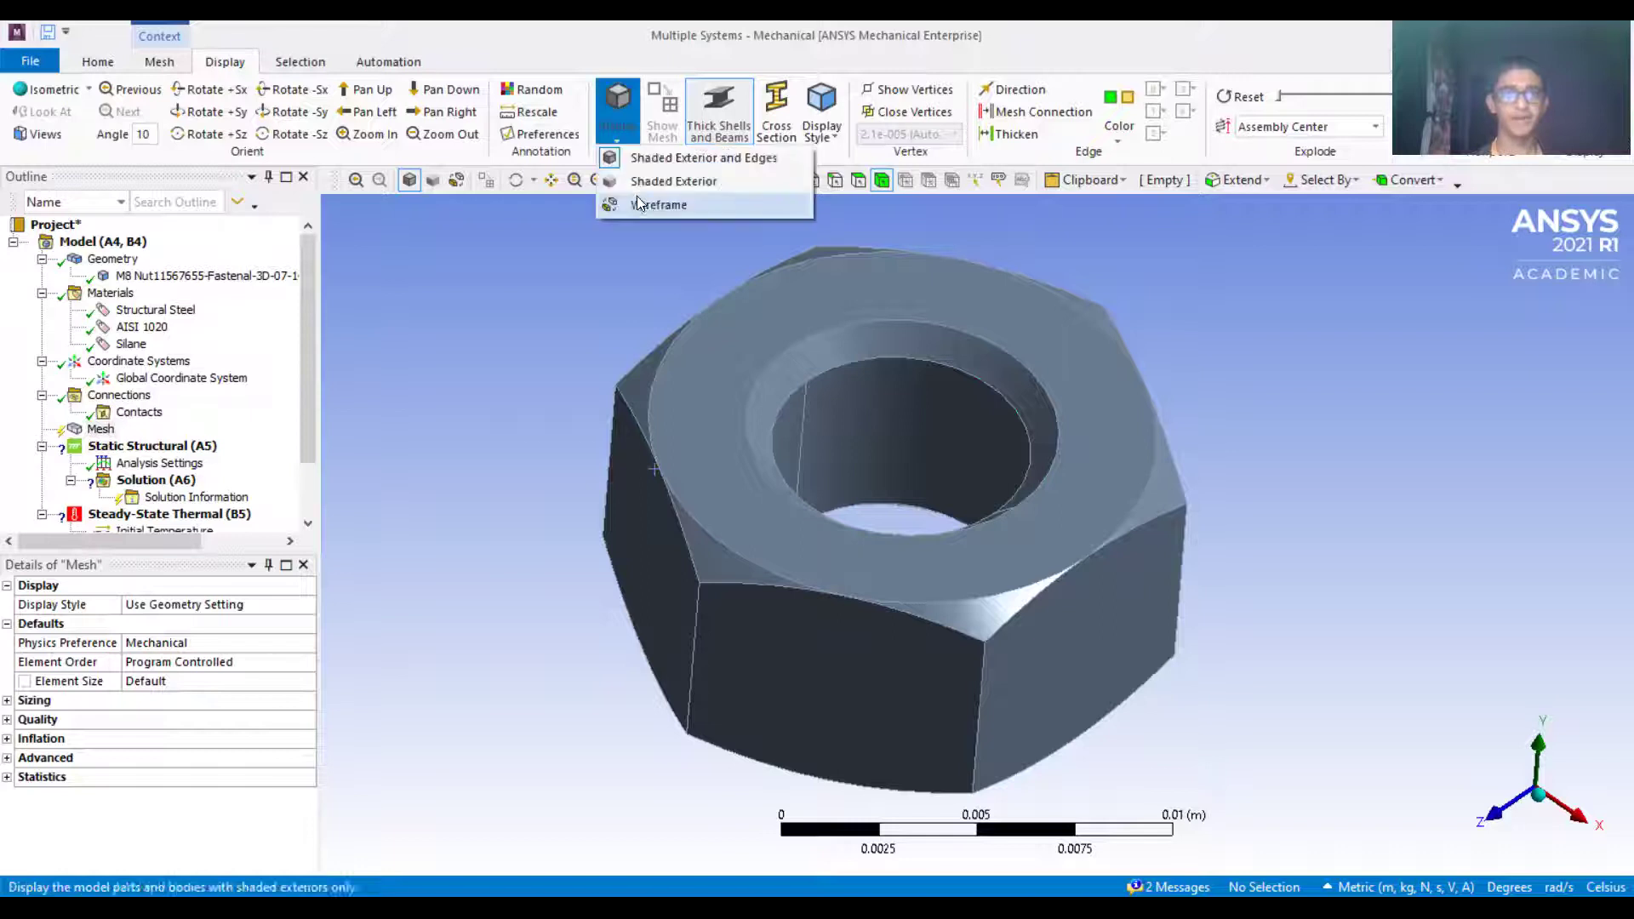
pyautogui.click(661, 211)
pyautogui.moveTo(1295, 369); pyautogui.dragTo(1417, 340, button='middle')
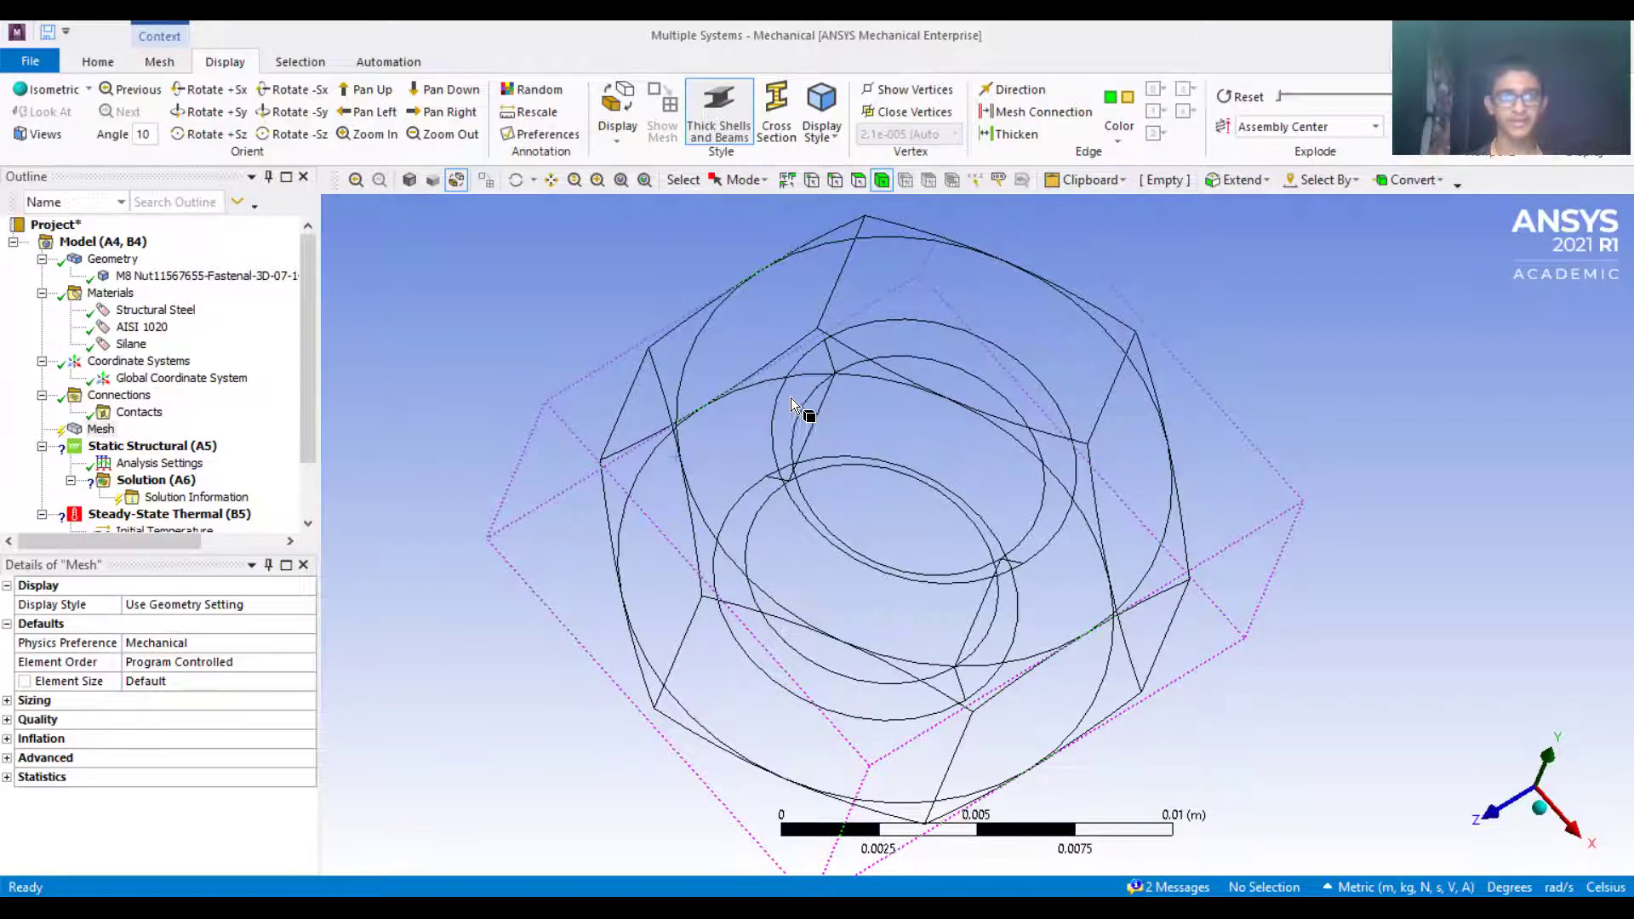
pyautogui.moveTo(804, 456); pyautogui.dragTo(734, 328, button='middle')
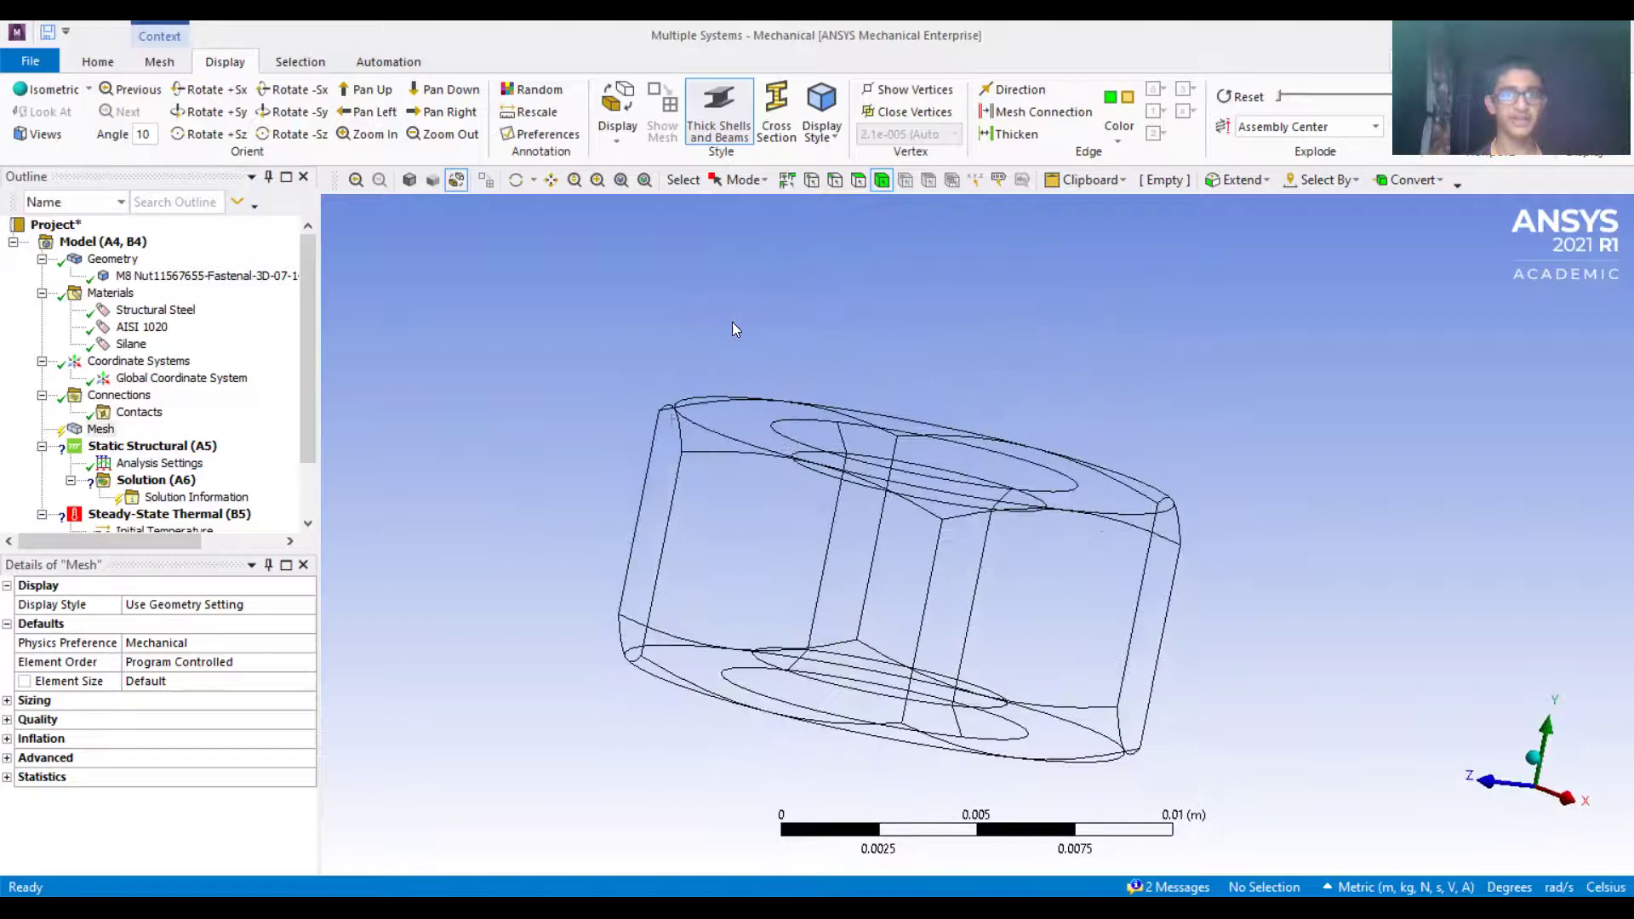
# Display the nut as Shaded Exterior and Edges with its hexagonal face turned towards the viewer.
pyautogui.click(625, 139)
pyautogui.click(660, 160)
pyautogui.moveTo(1051, 427); pyautogui.dragTo(1054, 496, button='middle')
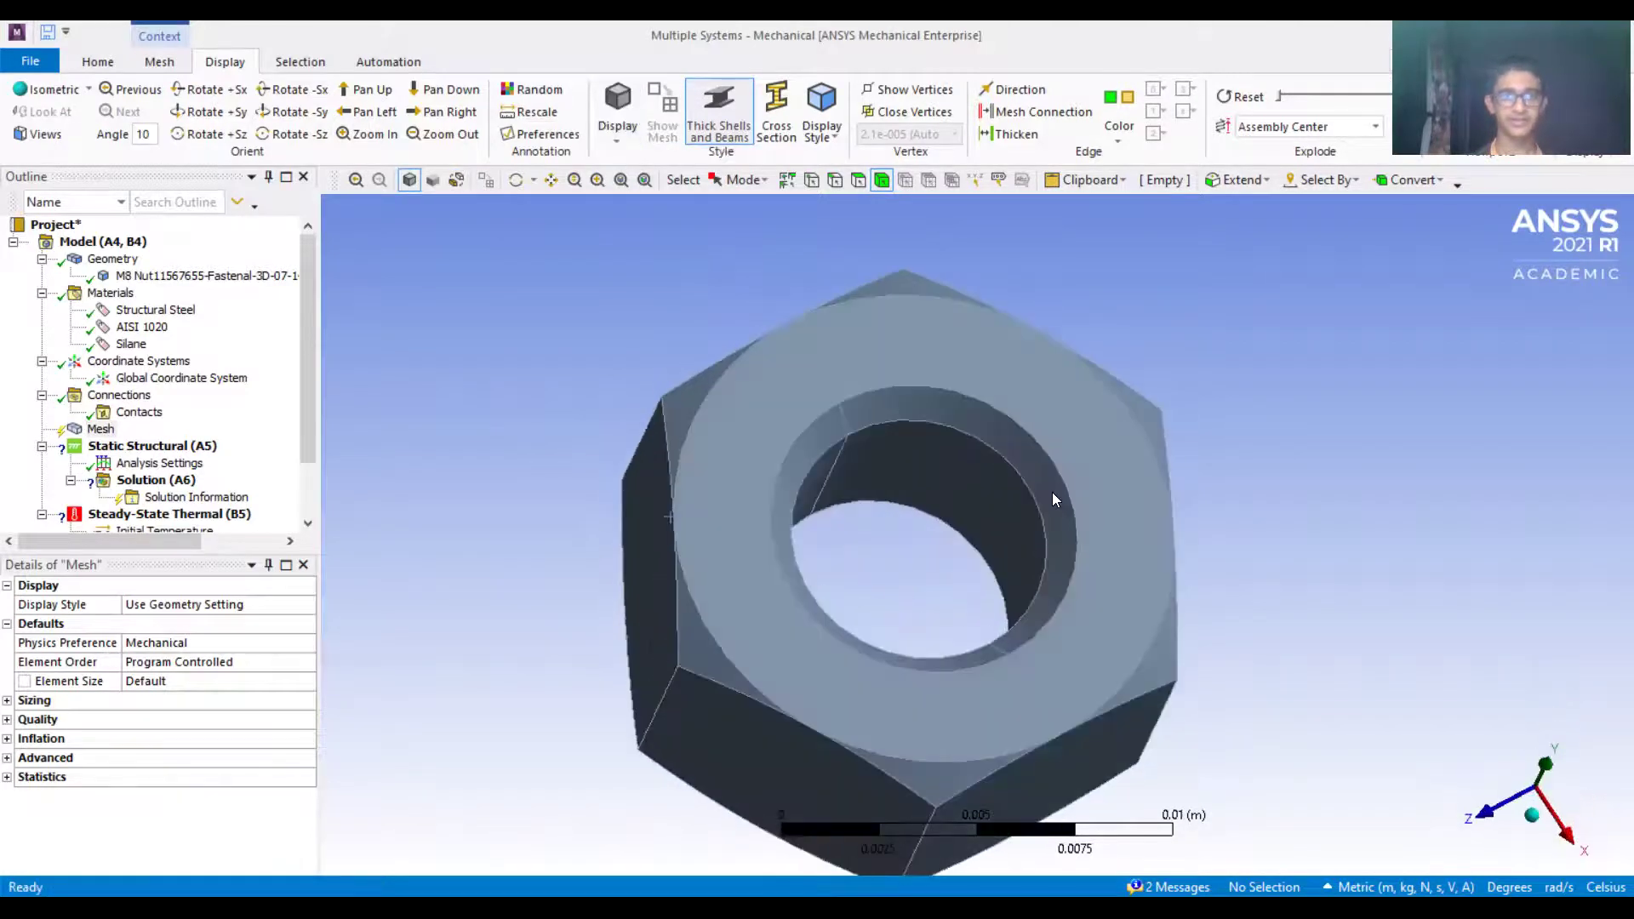
pyautogui.moveTo(1057, 424); pyautogui.dragTo(1004, 383, button='middle')
# Look over the selection tools and the automation tools available for the model.
pyautogui.click(297, 63)
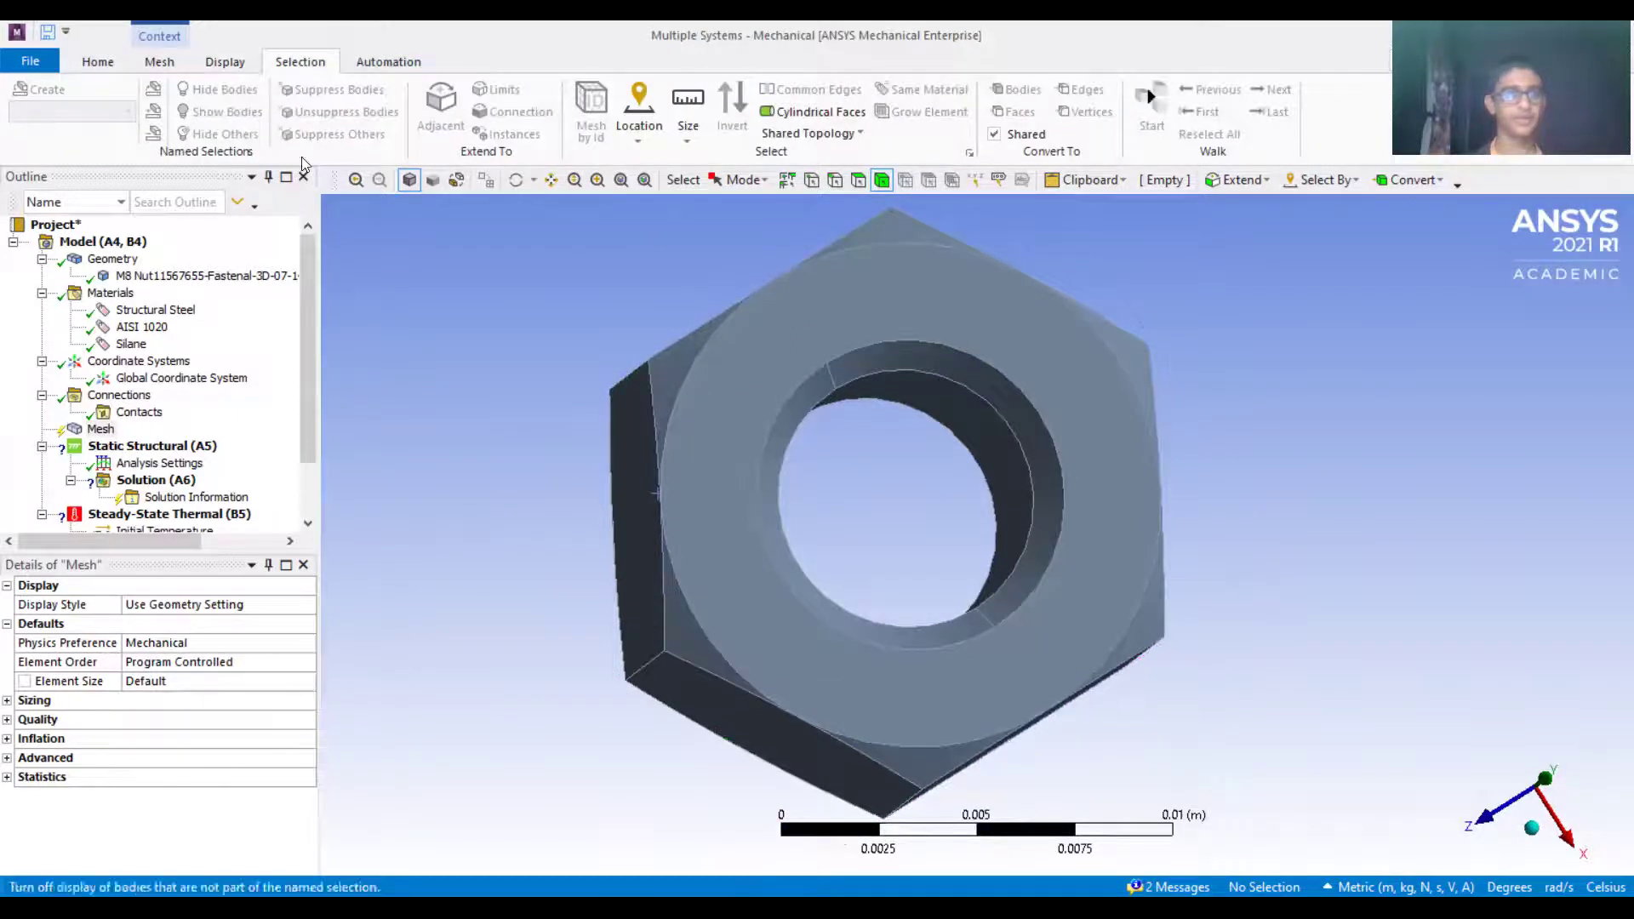
pyautogui.click(727, 420)
pyautogui.click(451, 274)
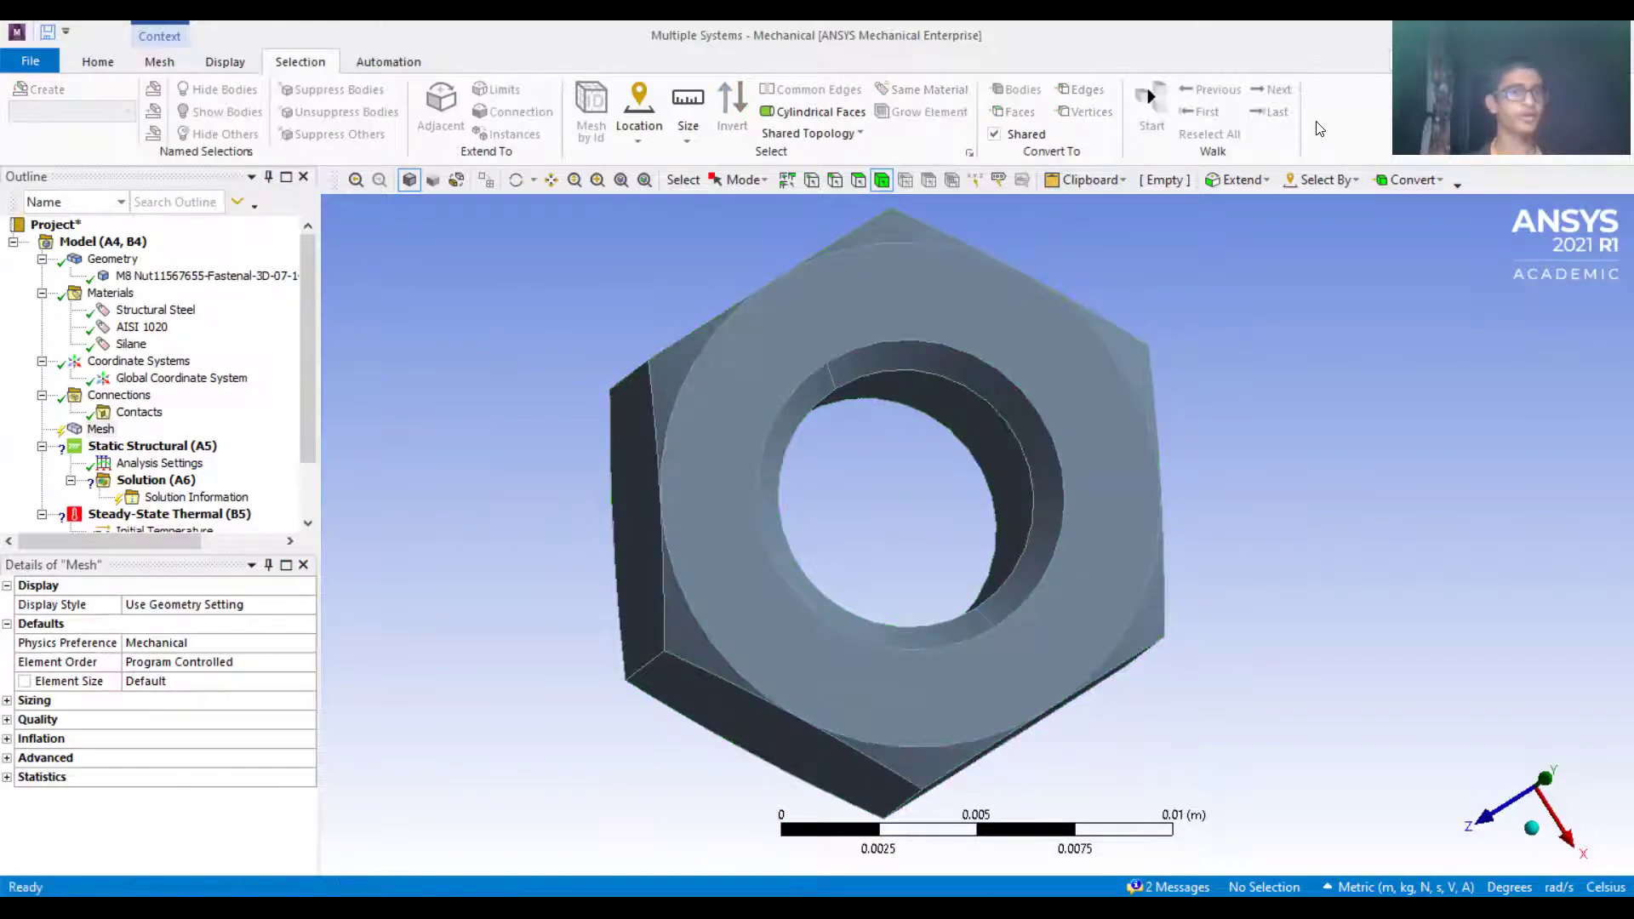
pyautogui.click(392, 62)
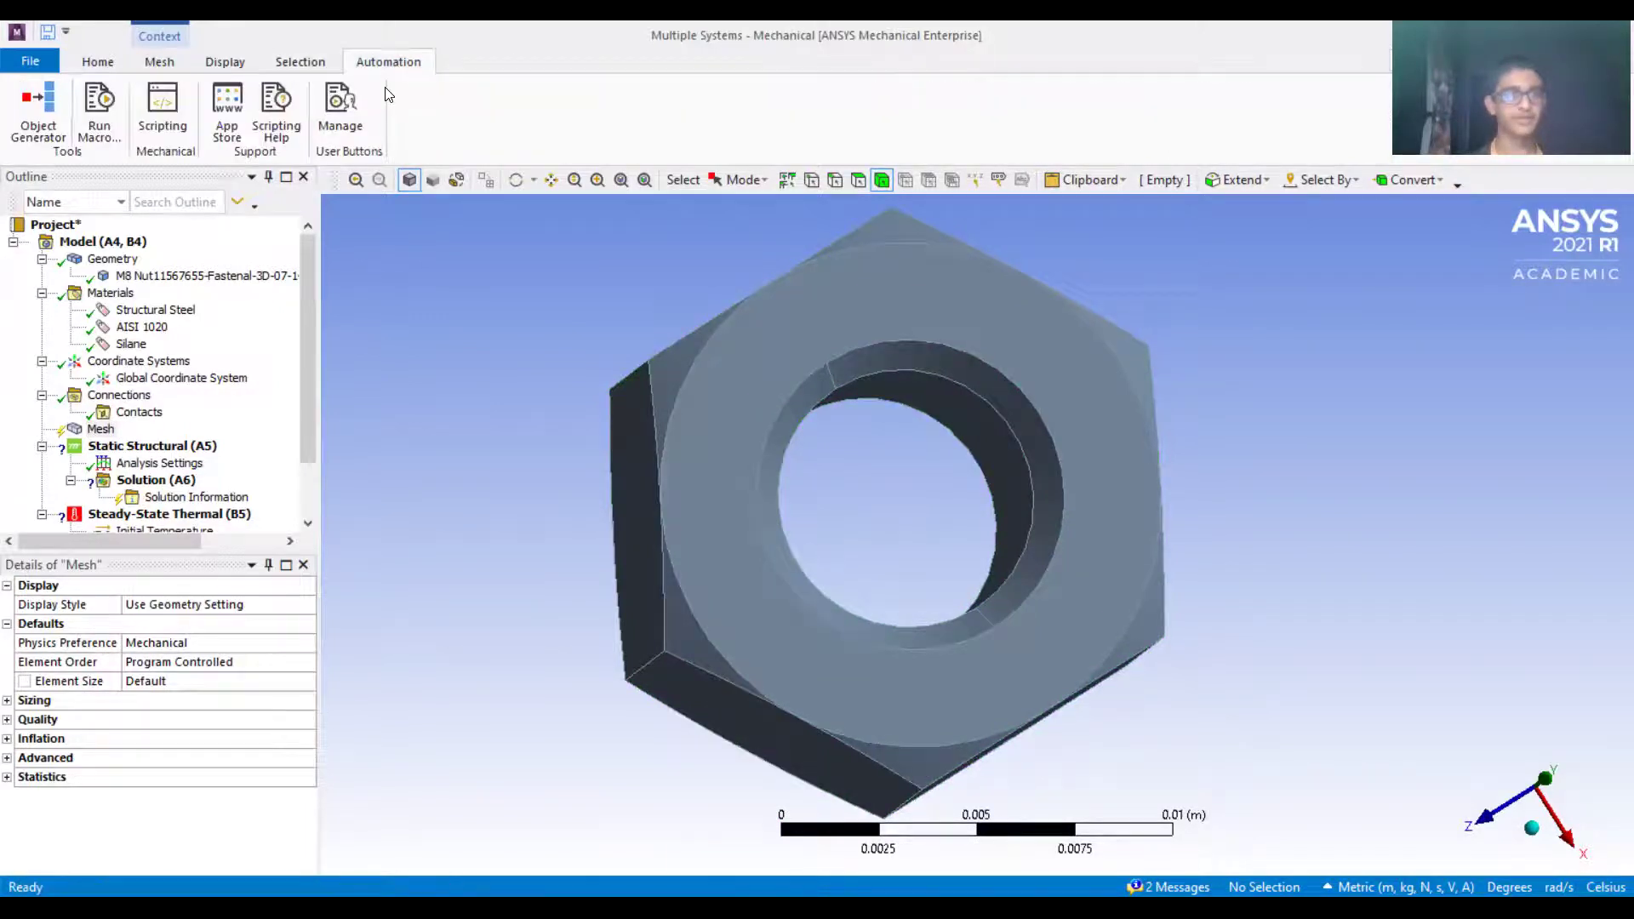
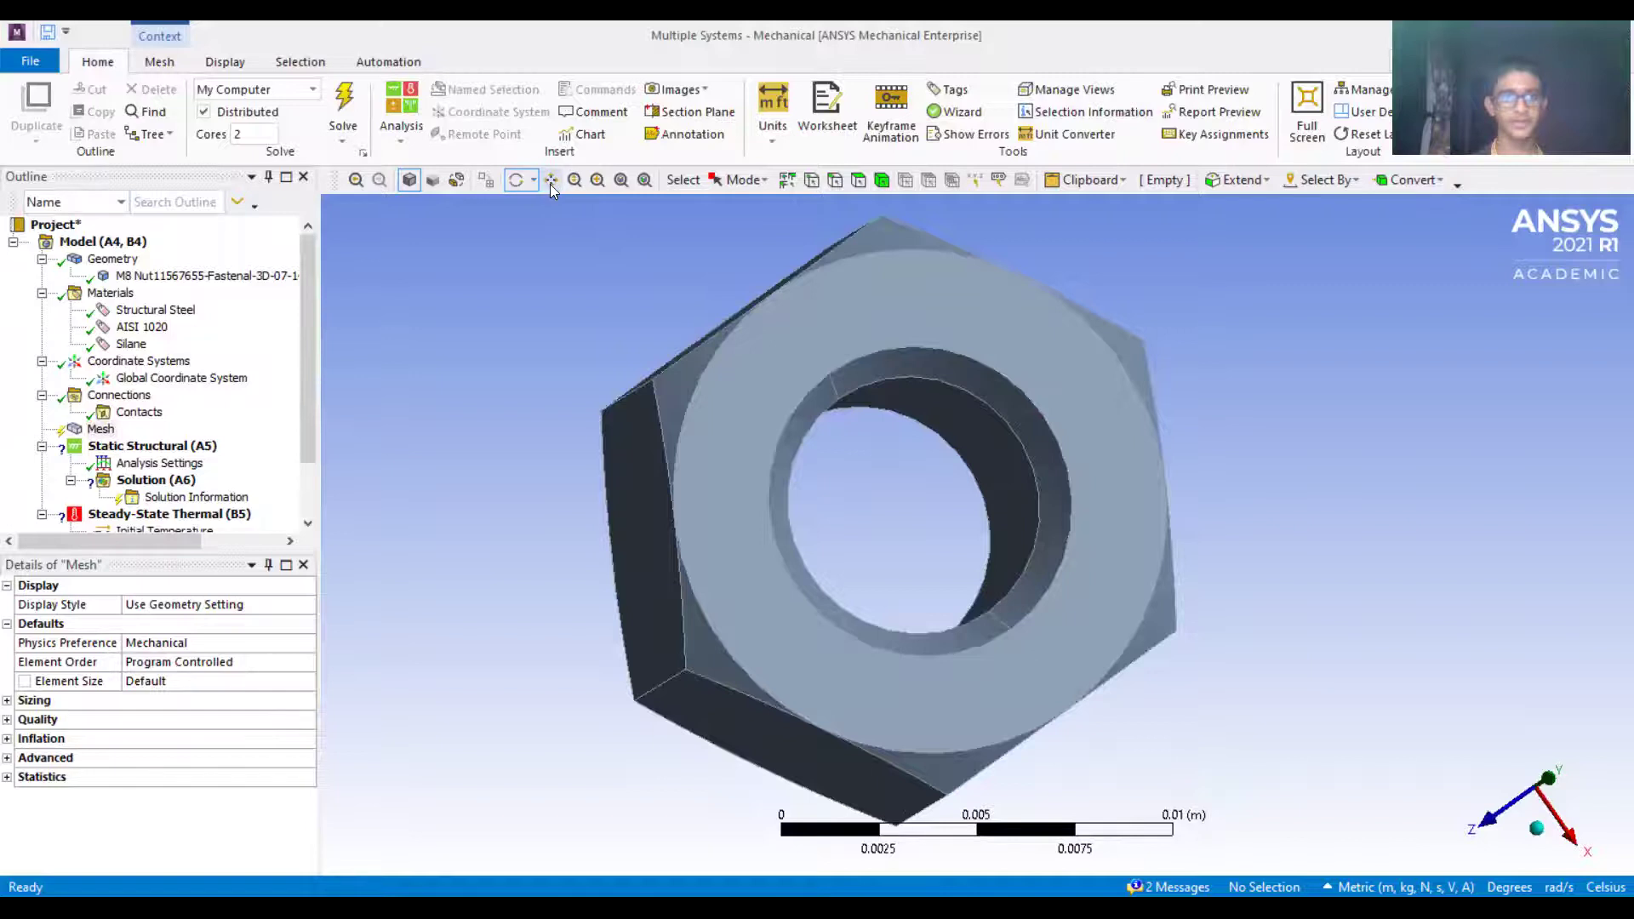
# Try out the Pan, Zoom, Box Zoom and Zoom To Fit view tools on the nut.
pyautogui.click(551, 183)
pyautogui.moveTo(977, 468); pyautogui.dragTo(886, 452)
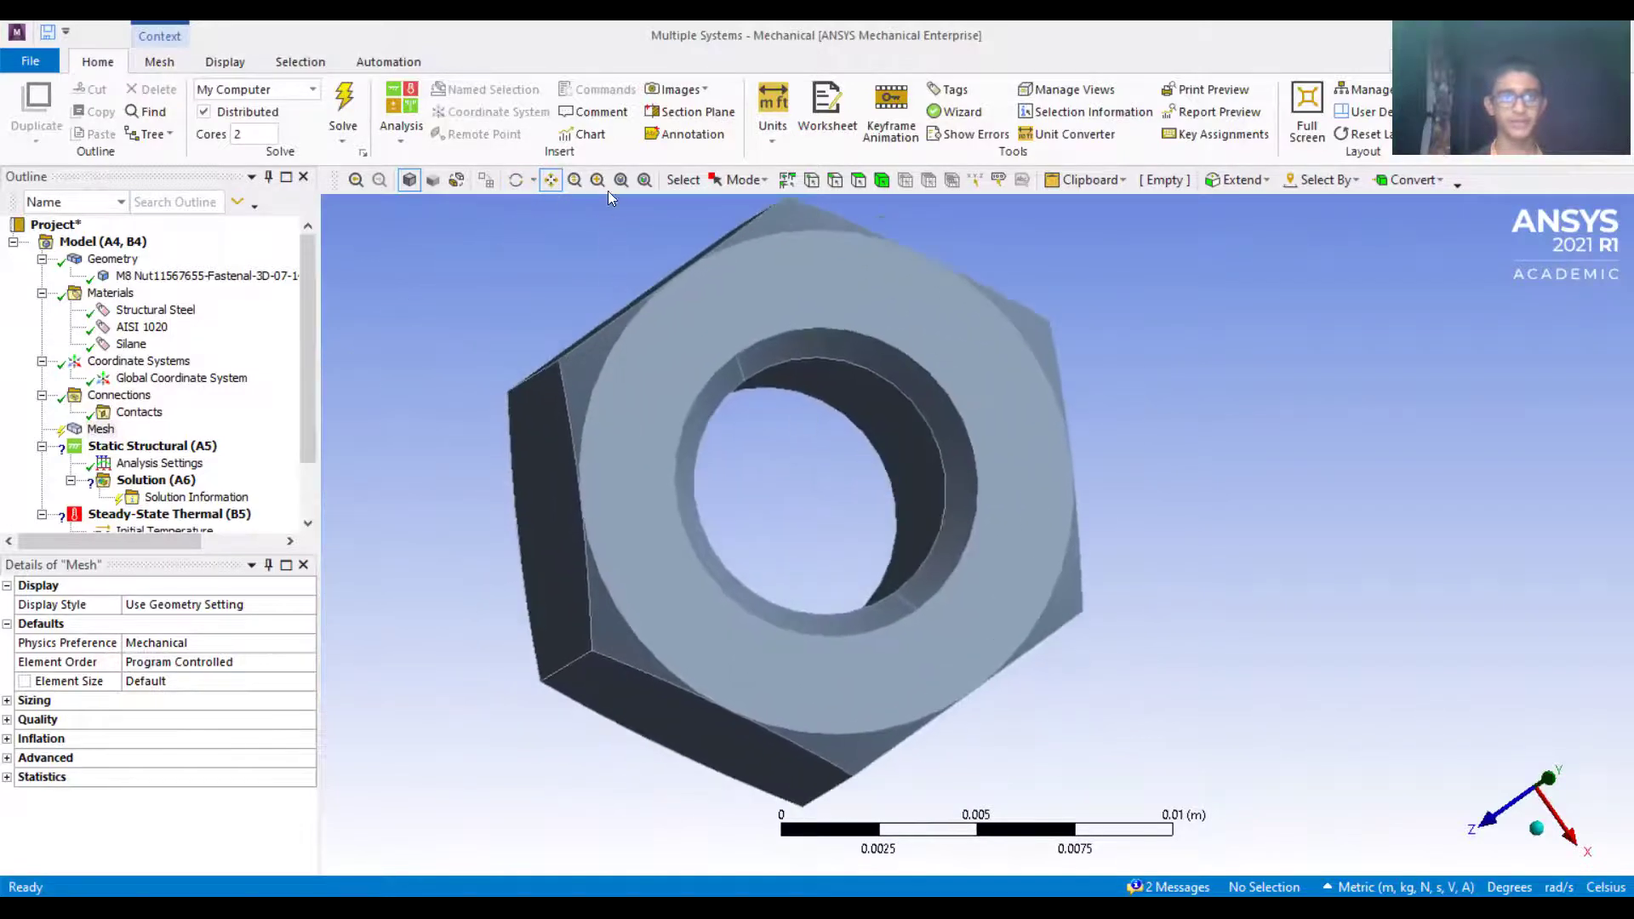
pyautogui.click(575, 181)
pyautogui.moveTo(810, 540); pyautogui.dragTo(658, 478)
pyautogui.keyDown('ctrl'); pyautogui.moveTo(769, 477); pyautogui.dragTo(846, 493, button='middle'); pyautogui.keyUp('ctrl')
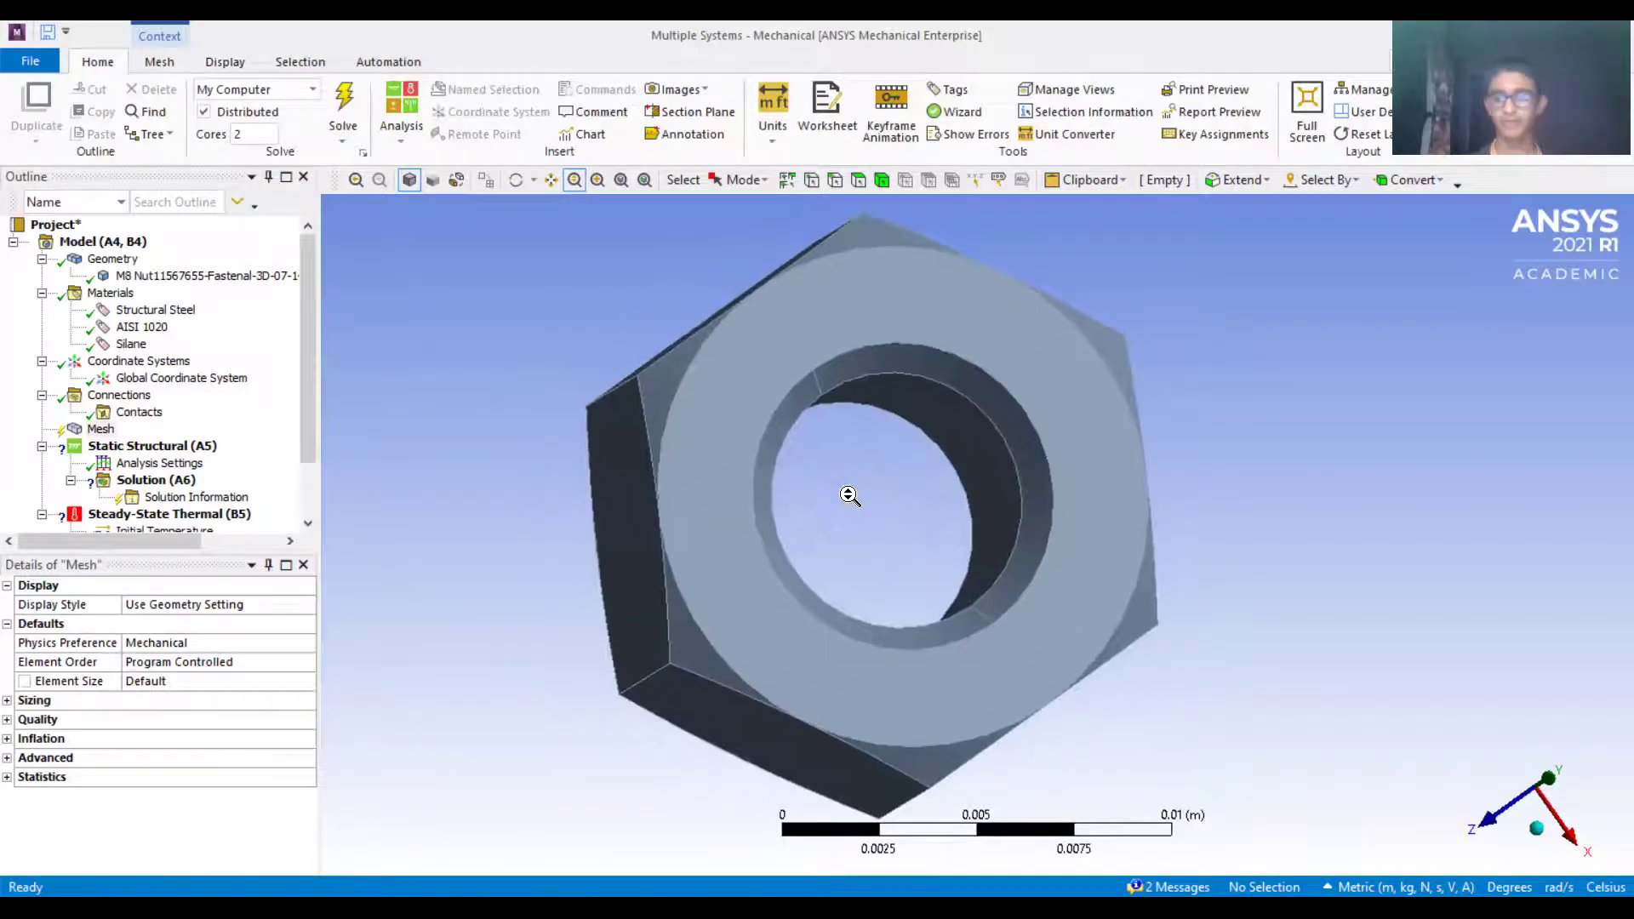
pyautogui.moveTo(809, 423); pyautogui.dragTo(824, 482)
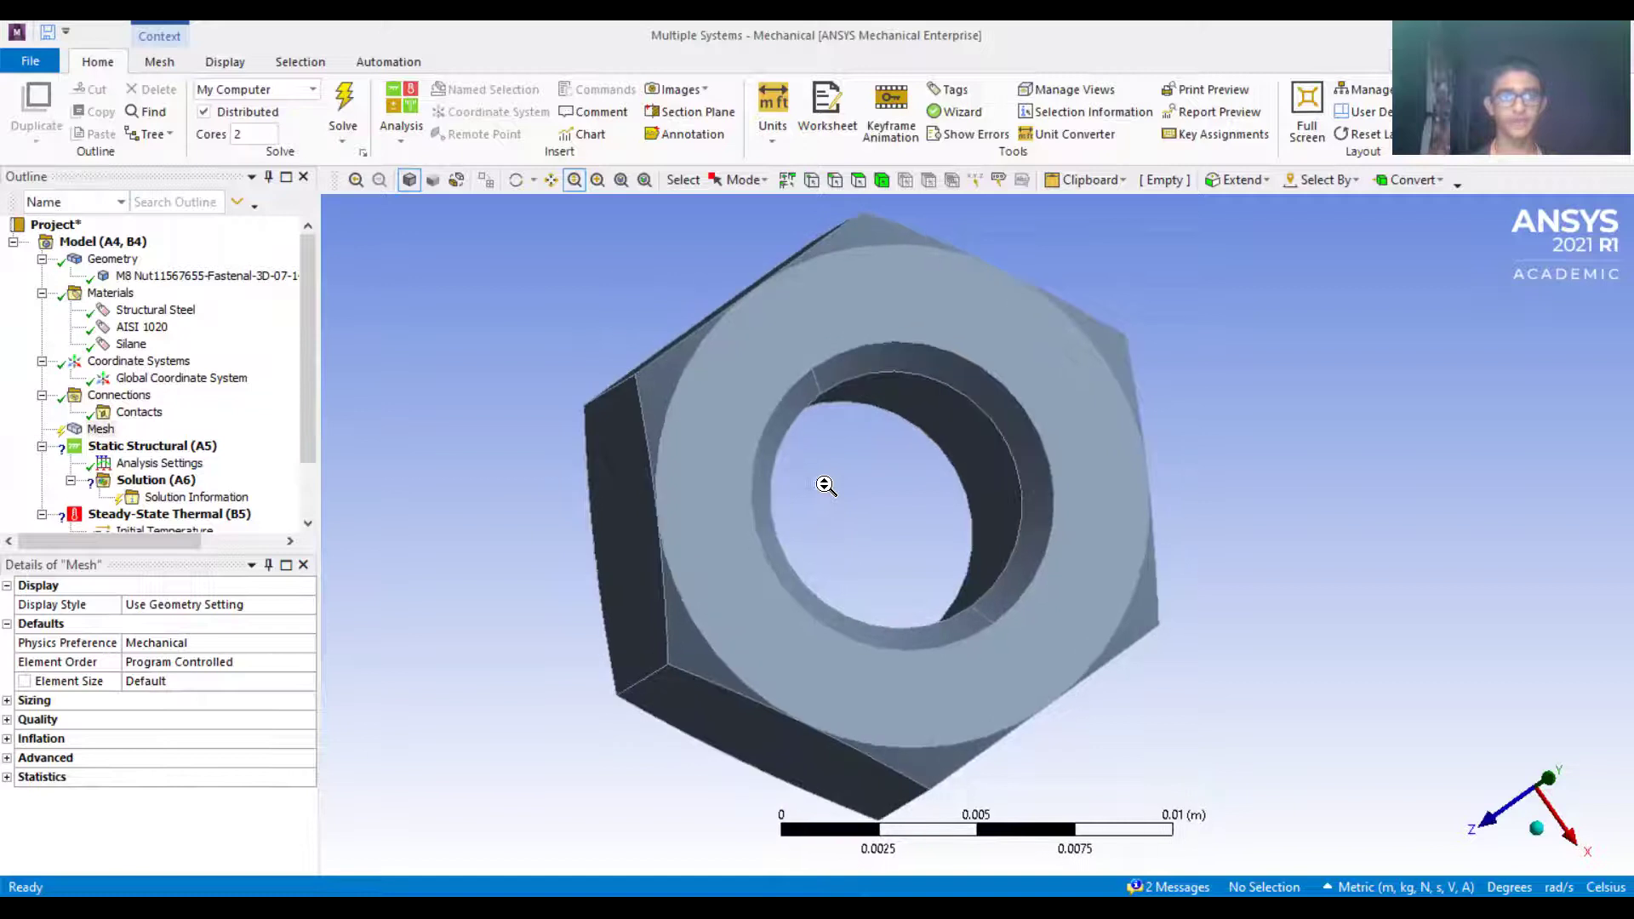
pyautogui.click(597, 179)
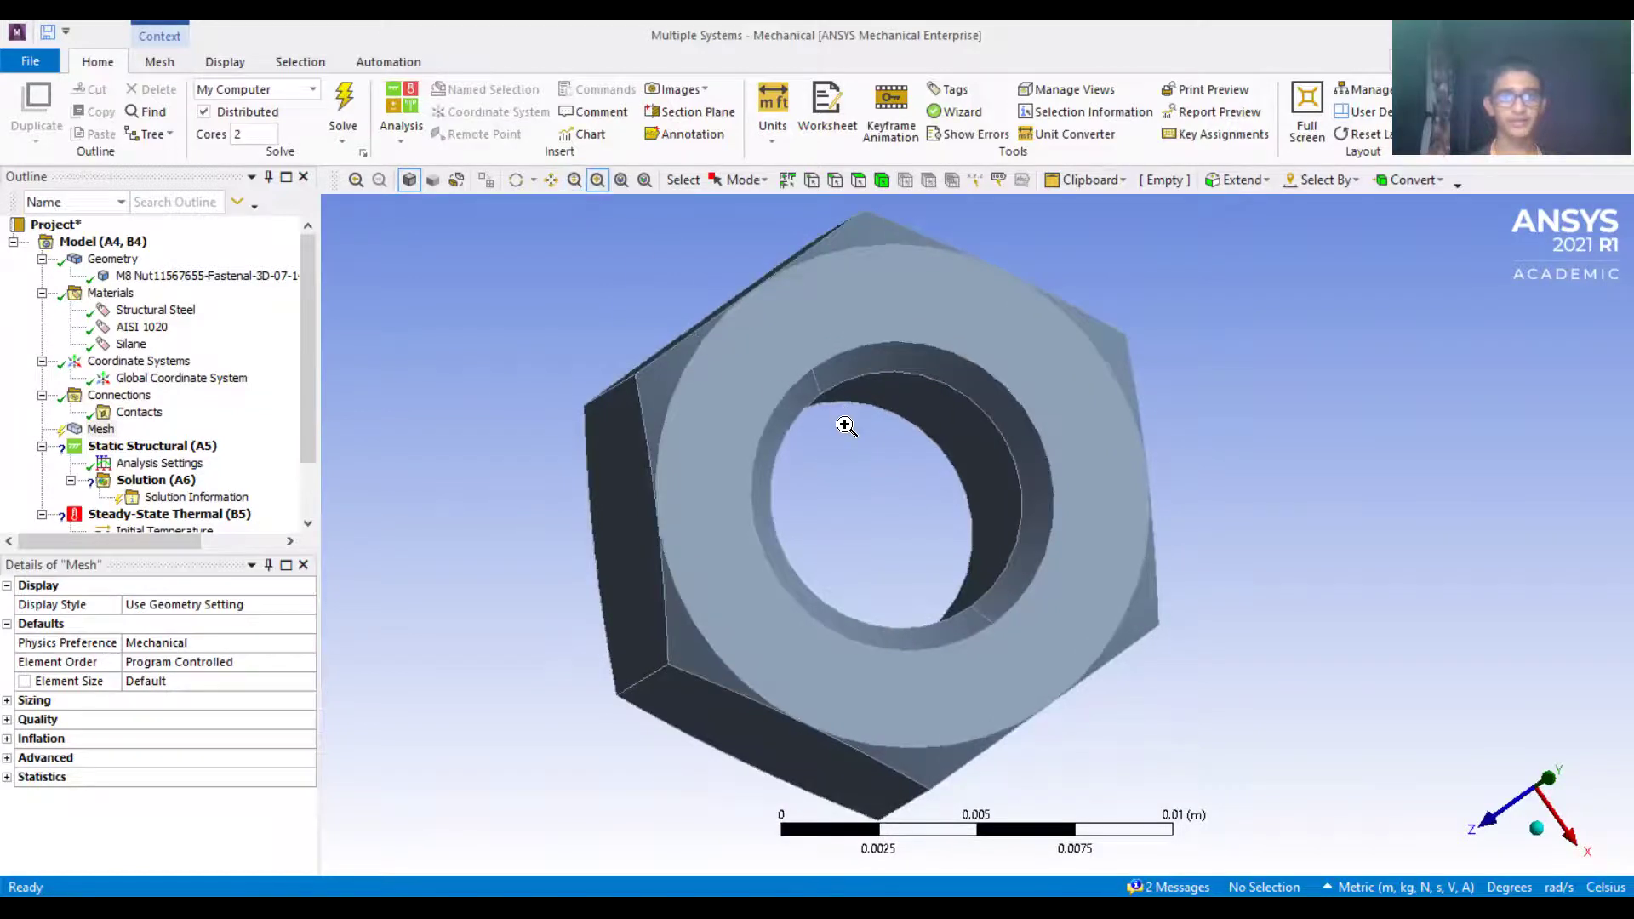
pyautogui.click(619, 184)
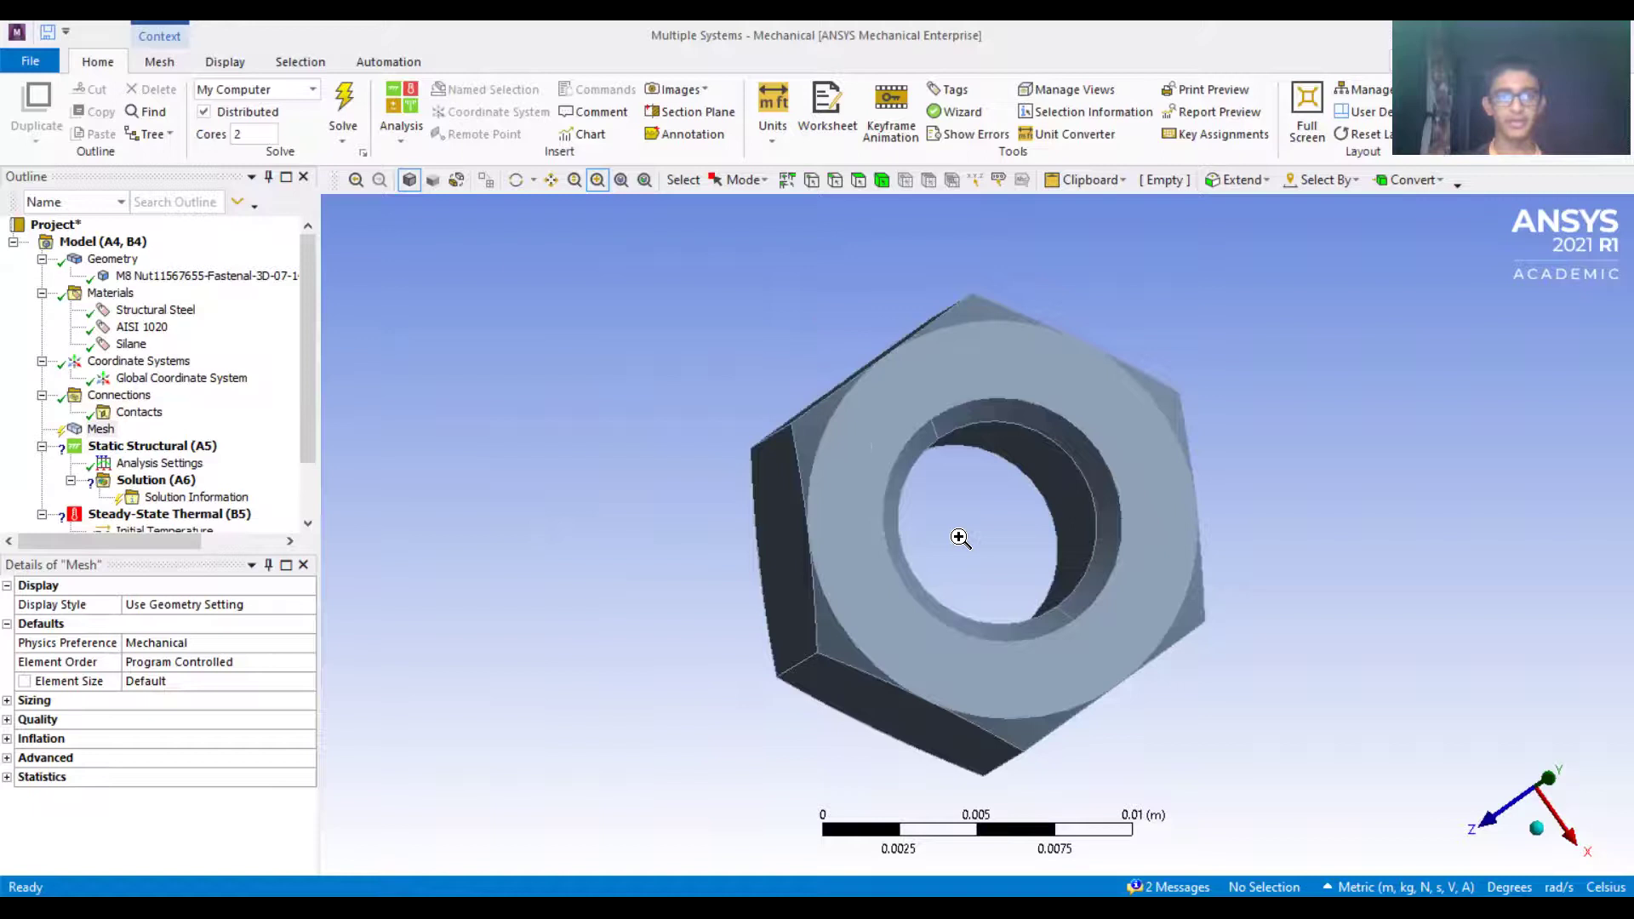
pyautogui.moveTo(1058, 566); pyautogui.dragTo(1379, 834)
# Examine the available unit systems and the angle, rotational velocity and temperature units, and fit the nut in the view.
pyautogui.click(1362, 888)
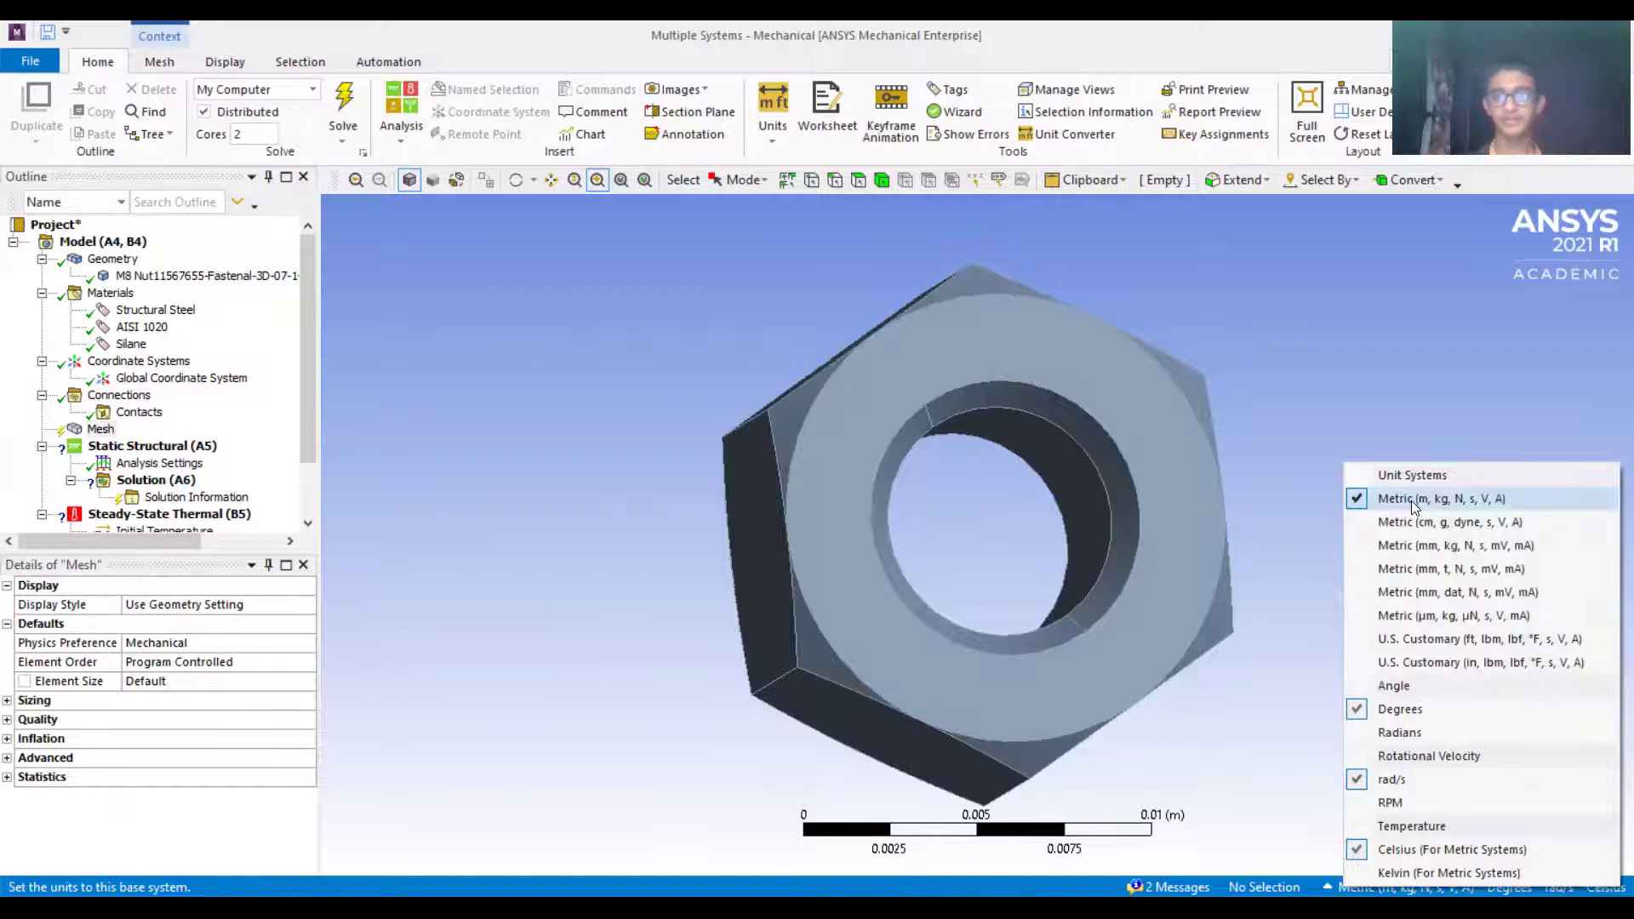
pyautogui.click(1256, 315)
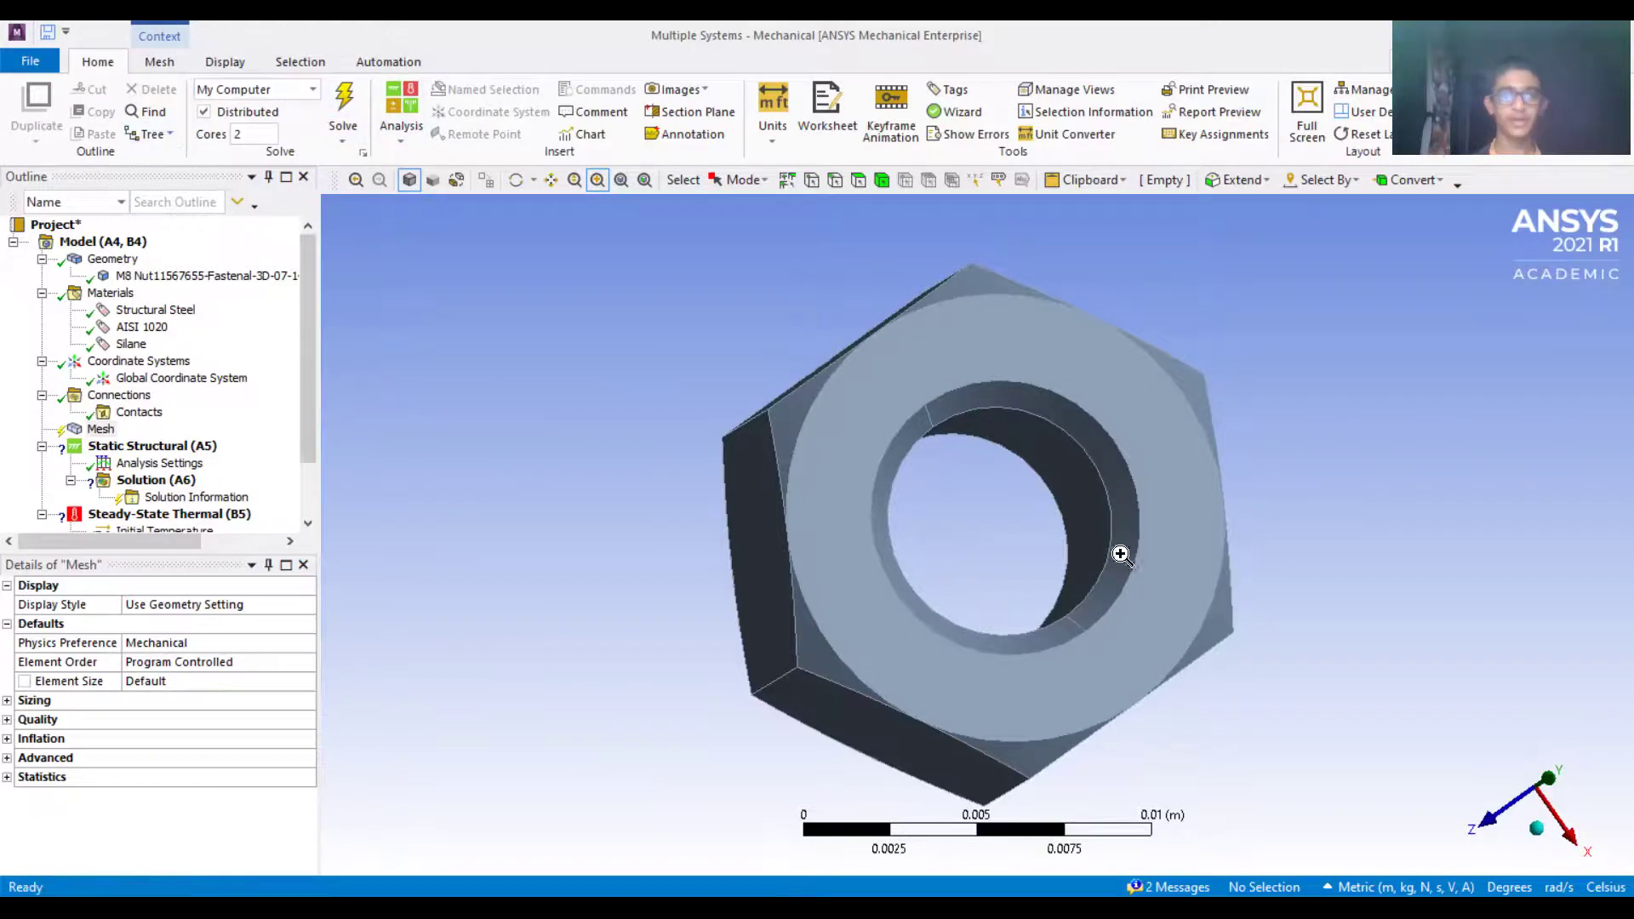
pyautogui.click(1331, 890)
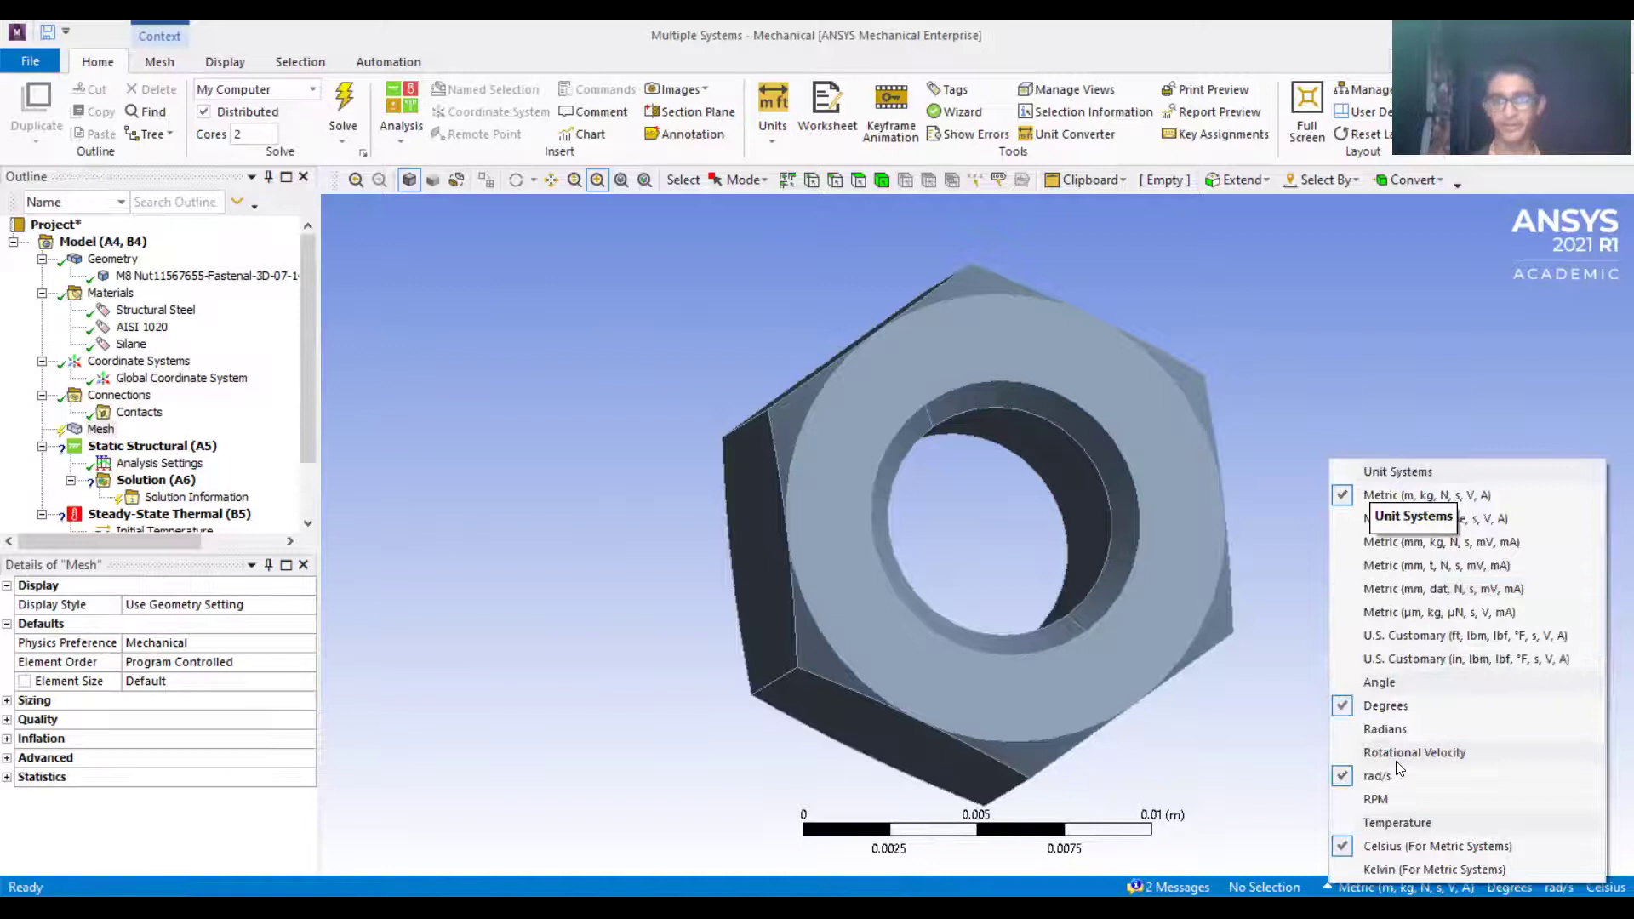
pyautogui.click(1345, 337)
pyautogui.moveTo(1345, 337); pyautogui.dragTo(945, 525)
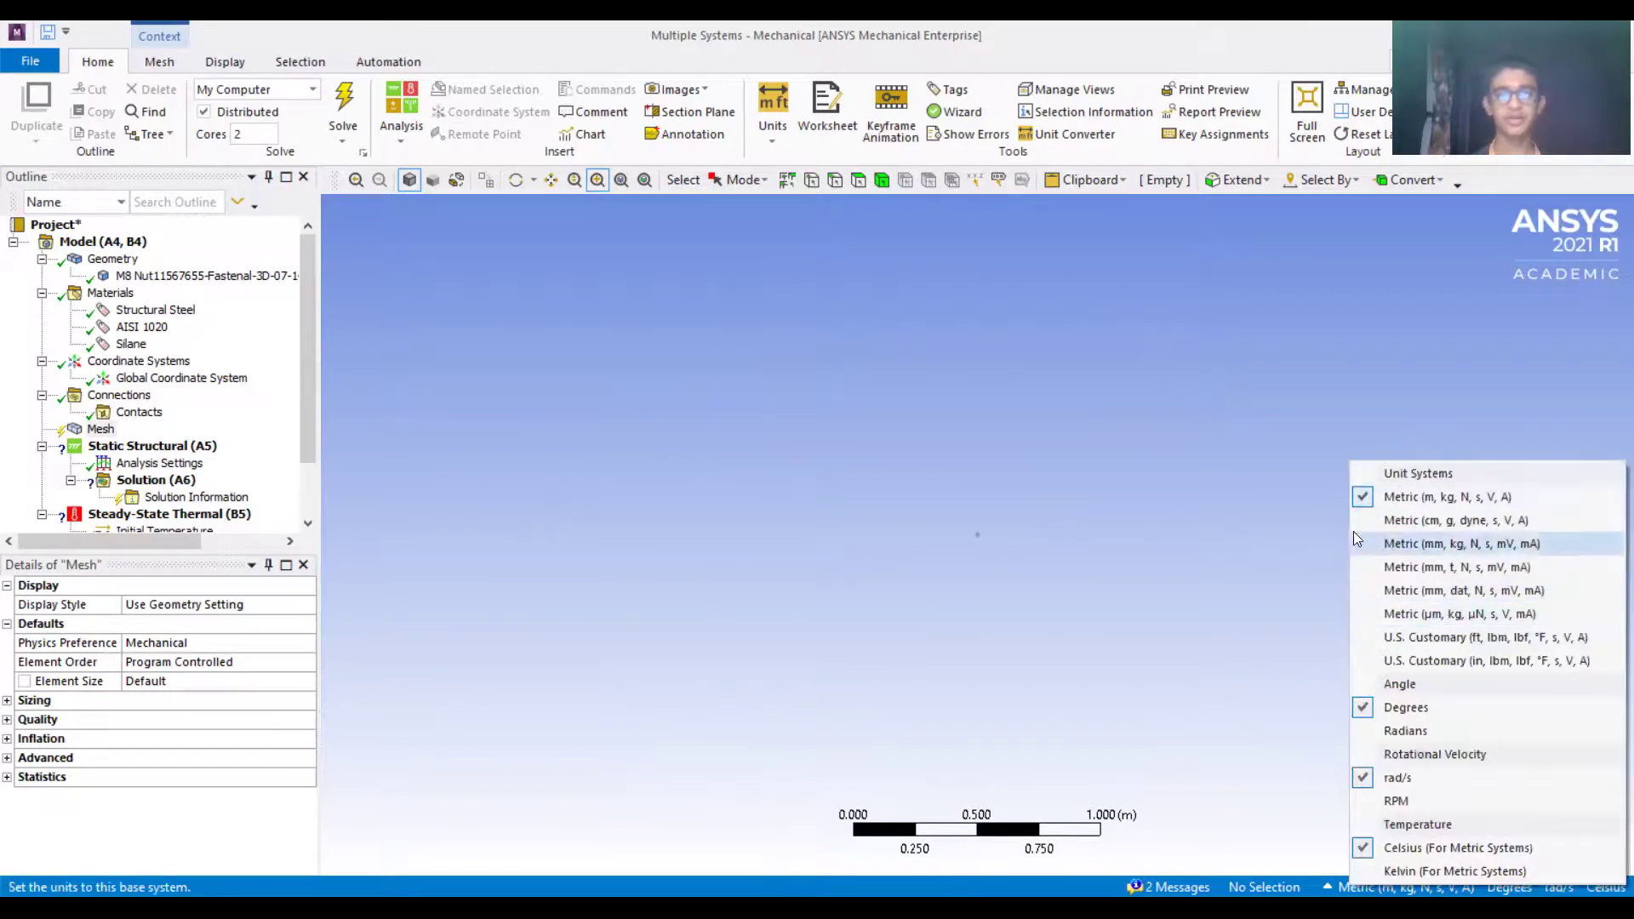
pyautogui.click(915, 516)
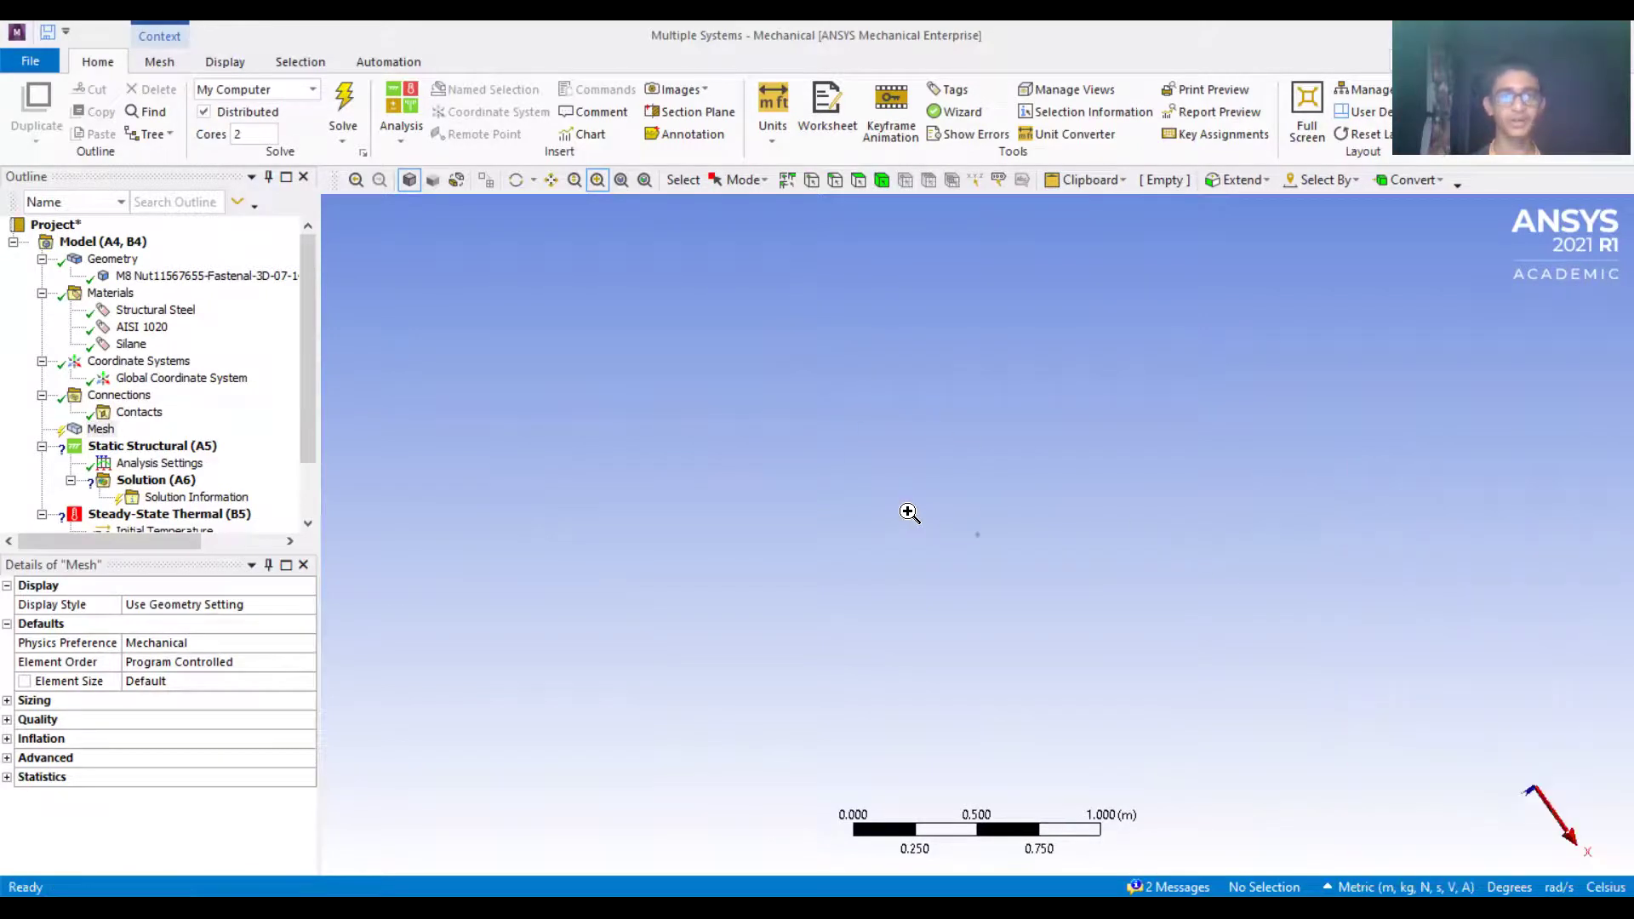
pyautogui.click(620, 182)
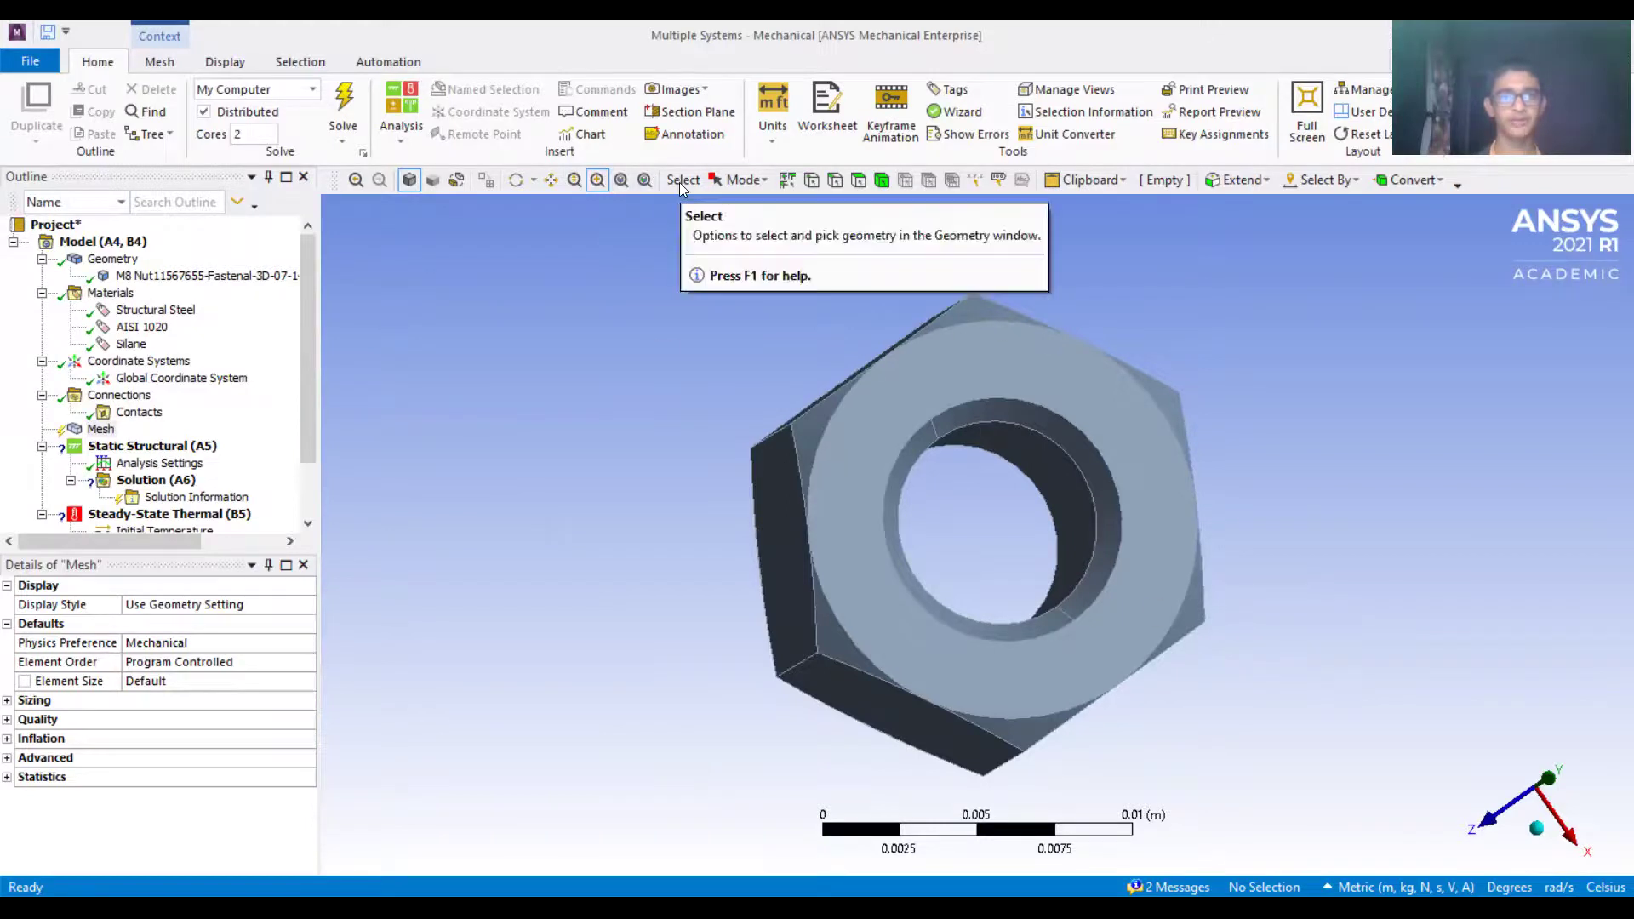
# Using Single Select with the edge filter, select several edges around the nut's front face.
pyautogui.click(732, 180)
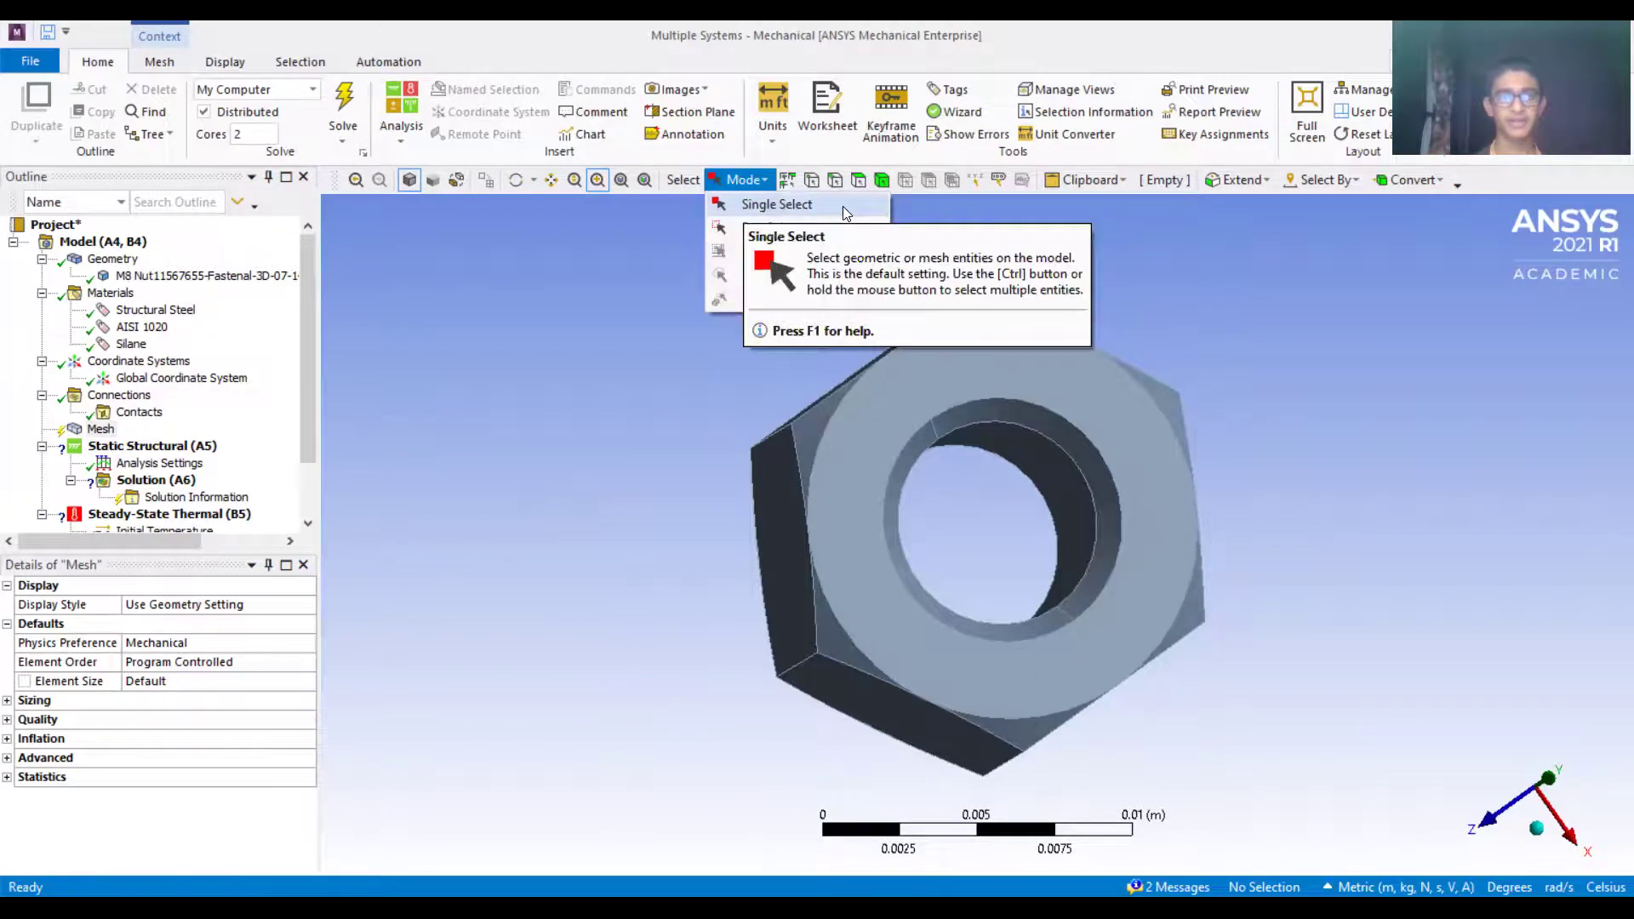
pyautogui.click(770, 228)
pyautogui.click(1341, 317)
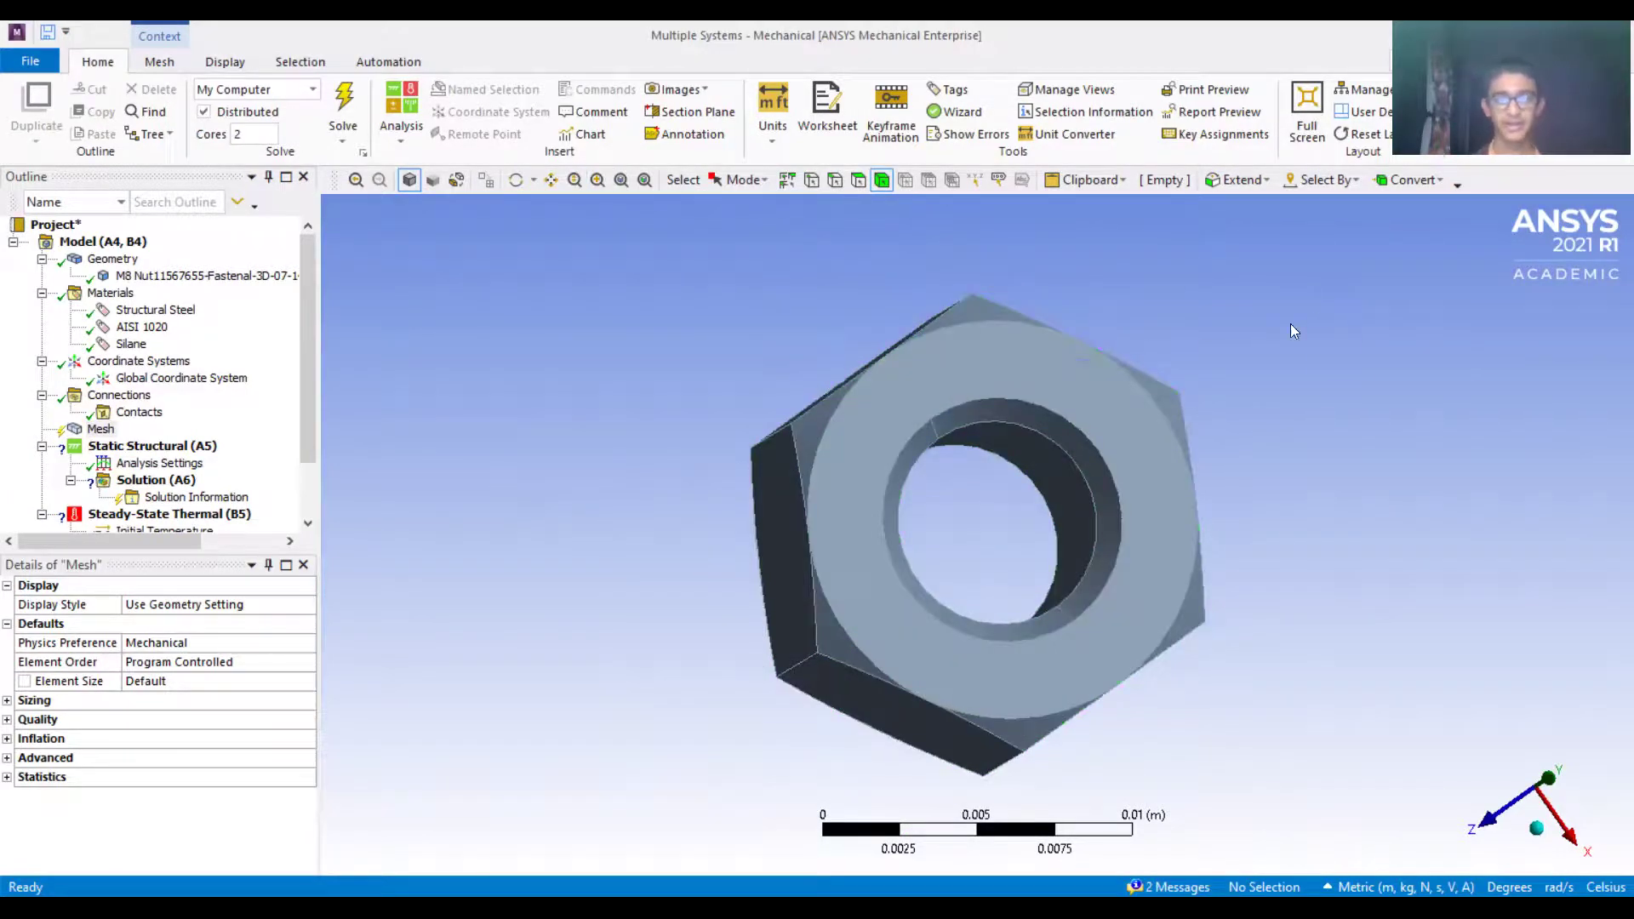
pyautogui.hotkey('ctrl', 'e')
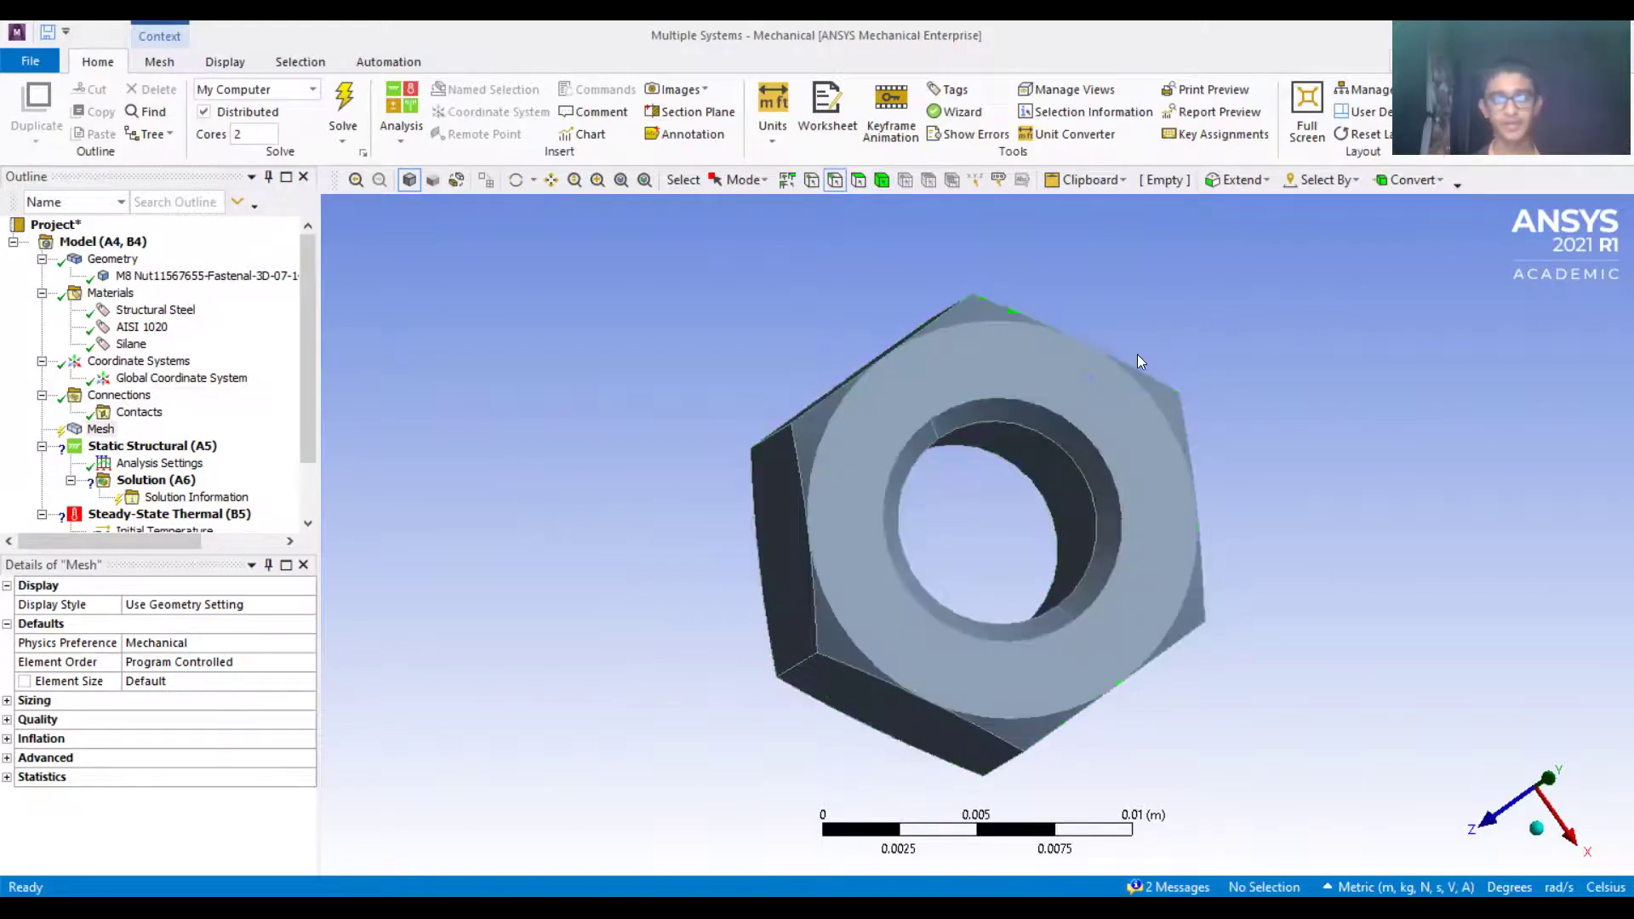
pyautogui.click(1142, 422)
pyautogui.keyDown('ctrl'); pyautogui.click(1193, 580); pyautogui.keyUp('ctrl')
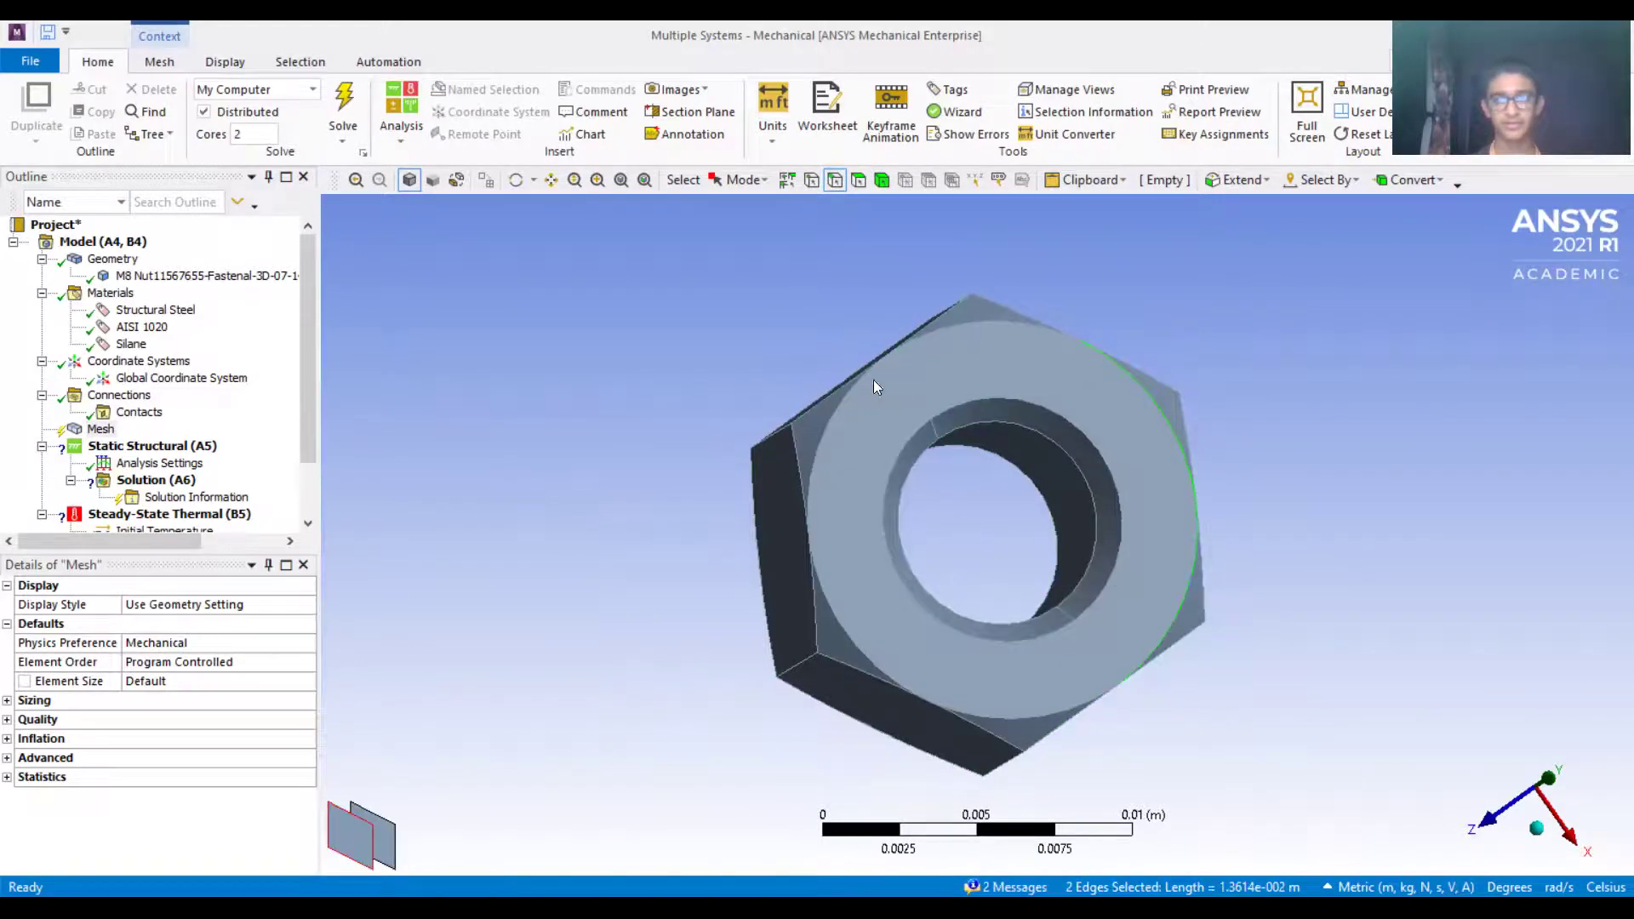
pyautogui.keyDown('ctrl'); pyautogui.click(973, 355); pyautogui.keyUp('ctrl')
pyautogui.keyDown('ctrl'); pyautogui.click(977, 330); pyautogui.keyUp('ctrl')
# Switch the selection mode to Box Select and box-select groups of edges at the nut's outer corners.
pyautogui.click(743, 179)
pyautogui.click(770, 227)
pyautogui.click(1240, 315)
pyautogui.moveTo(1240, 315); pyautogui.dragTo(1153, 433)
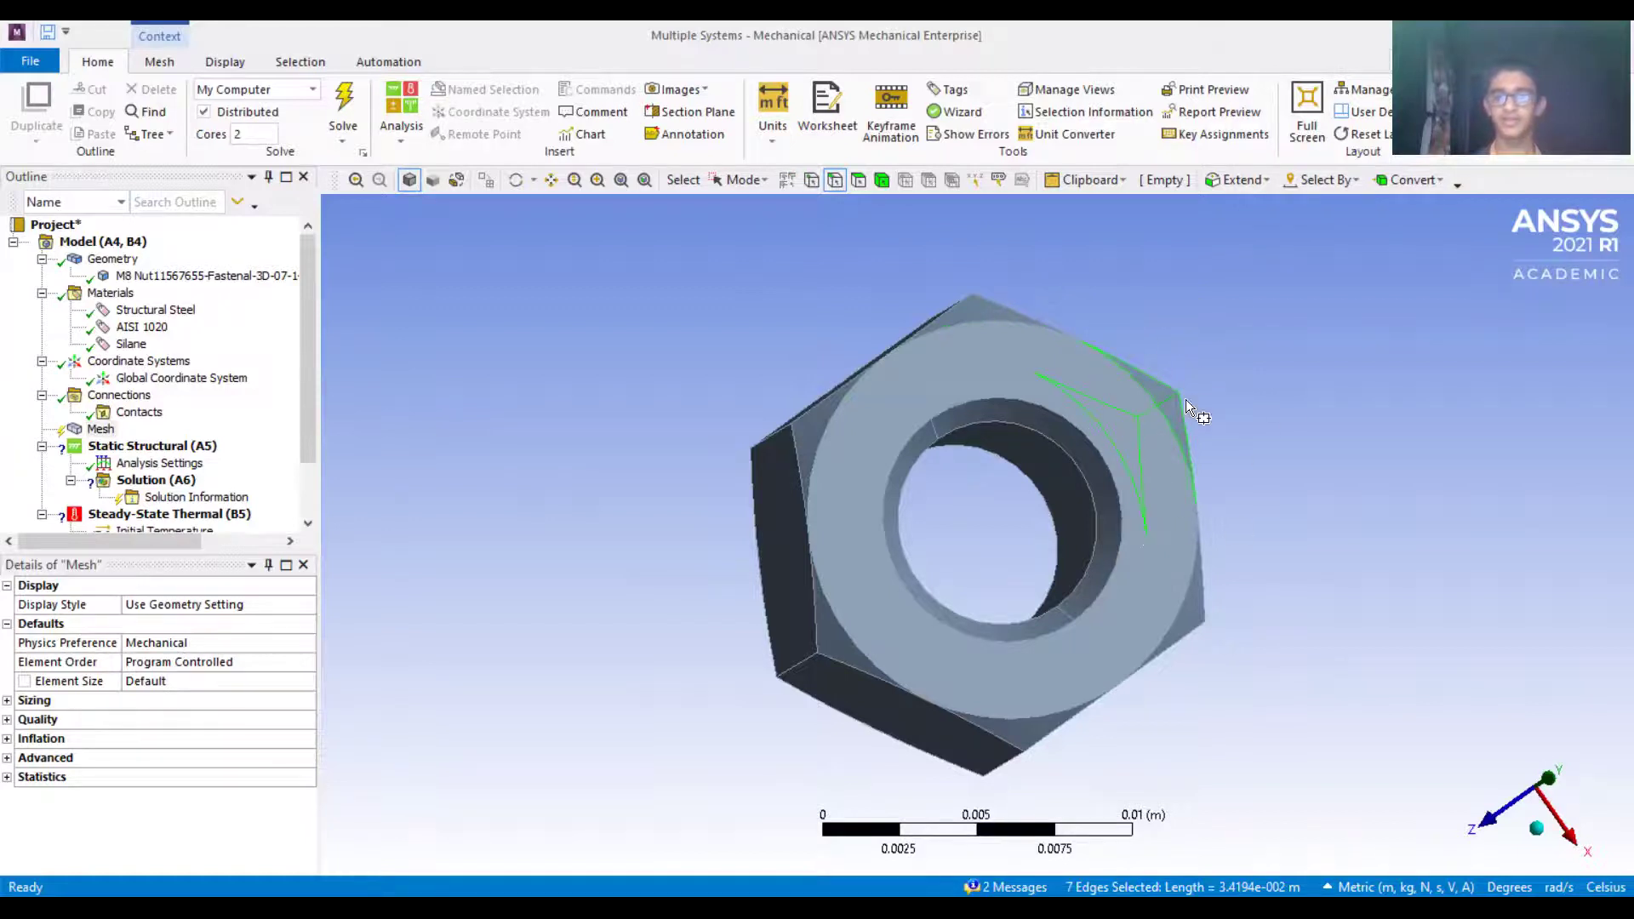
pyautogui.click(1294, 732)
pyautogui.moveTo(1265, 677); pyautogui.dragTo(1184, 597)
pyautogui.moveTo(673, 375); pyautogui.dragTo(605, 451)
pyautogui.click(637, 359)
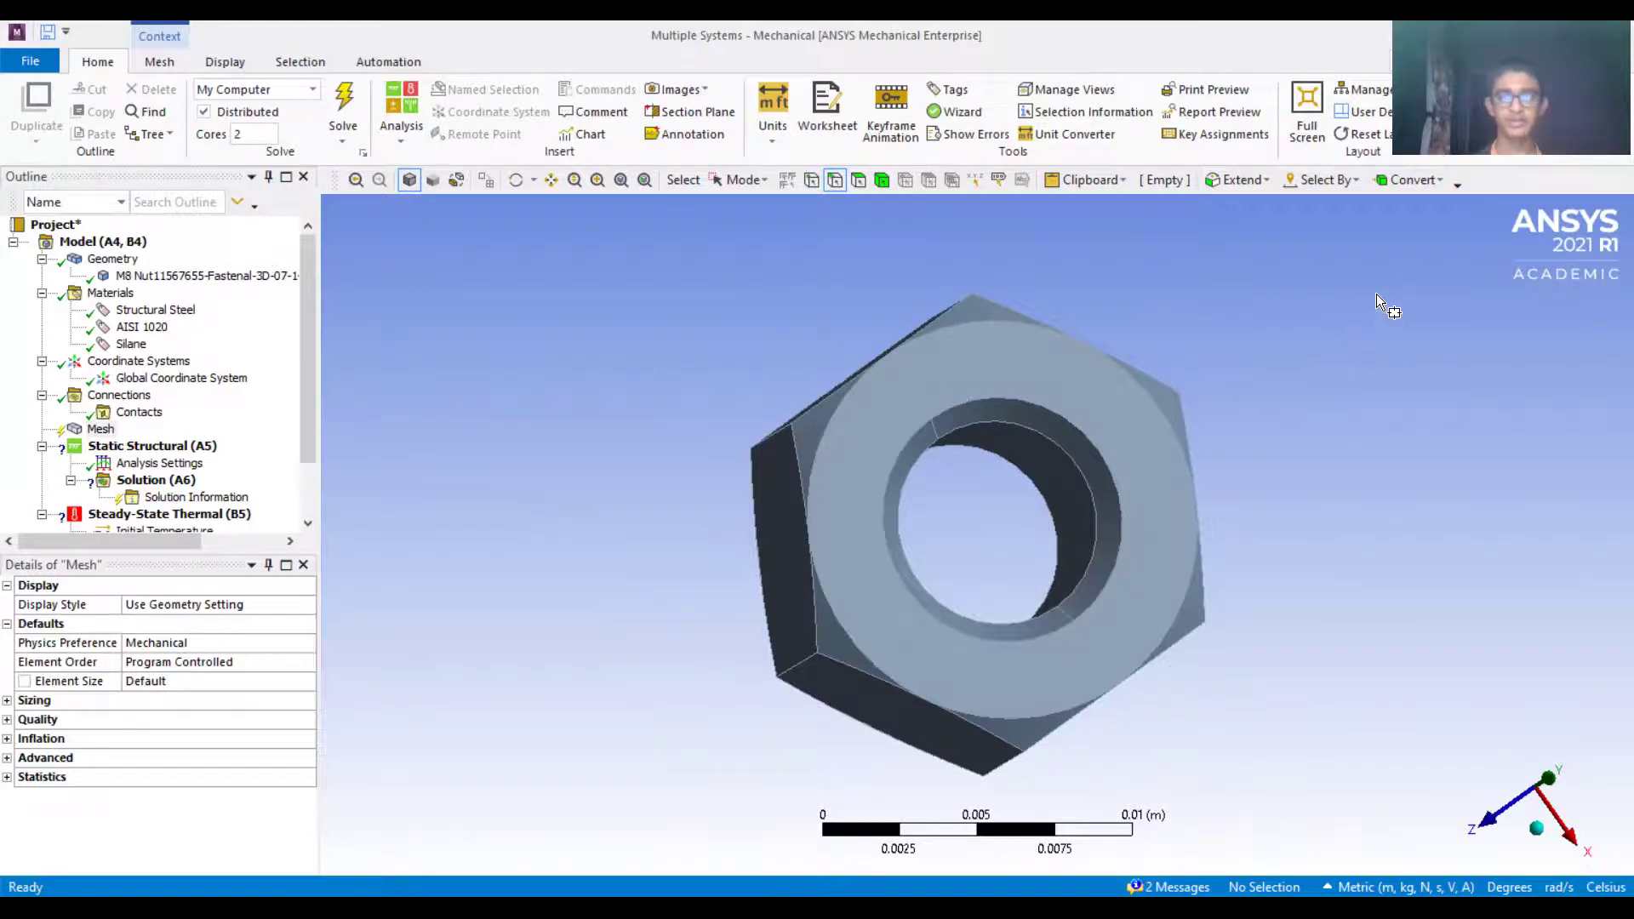
pyautogui.moveTo(1330, 285); pyautogui.dragTo(1162, 400)
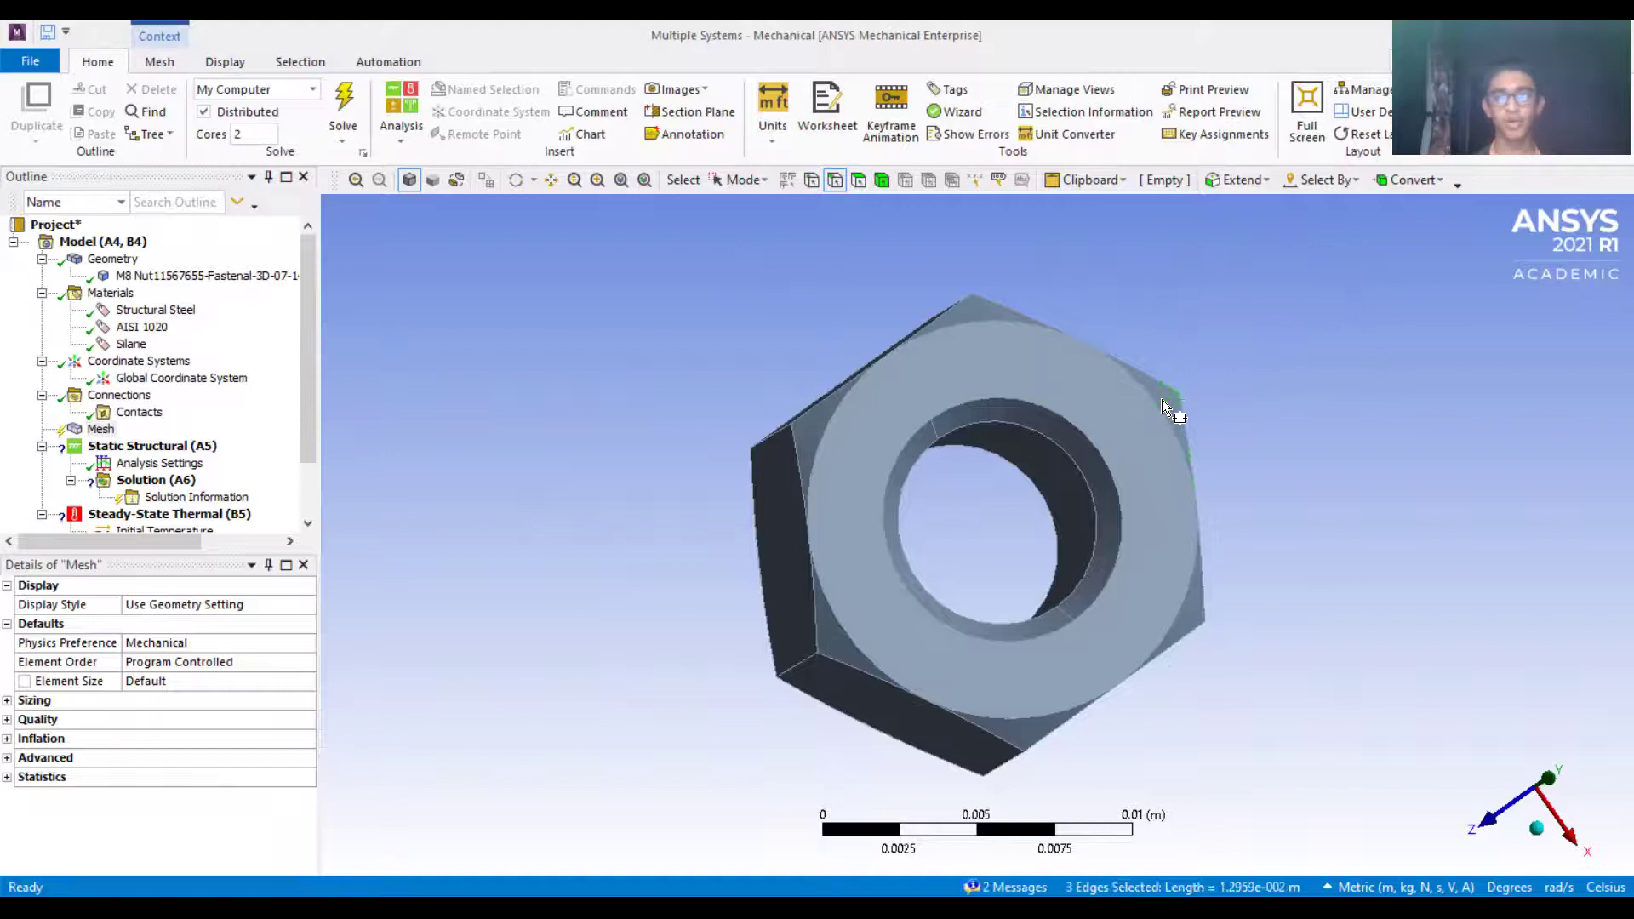
# Clear the selection, box-select the sloping outer edge beside the nut's corner with a box that only crosses it, and deselect it.
pyautogui.click(1269, 452)
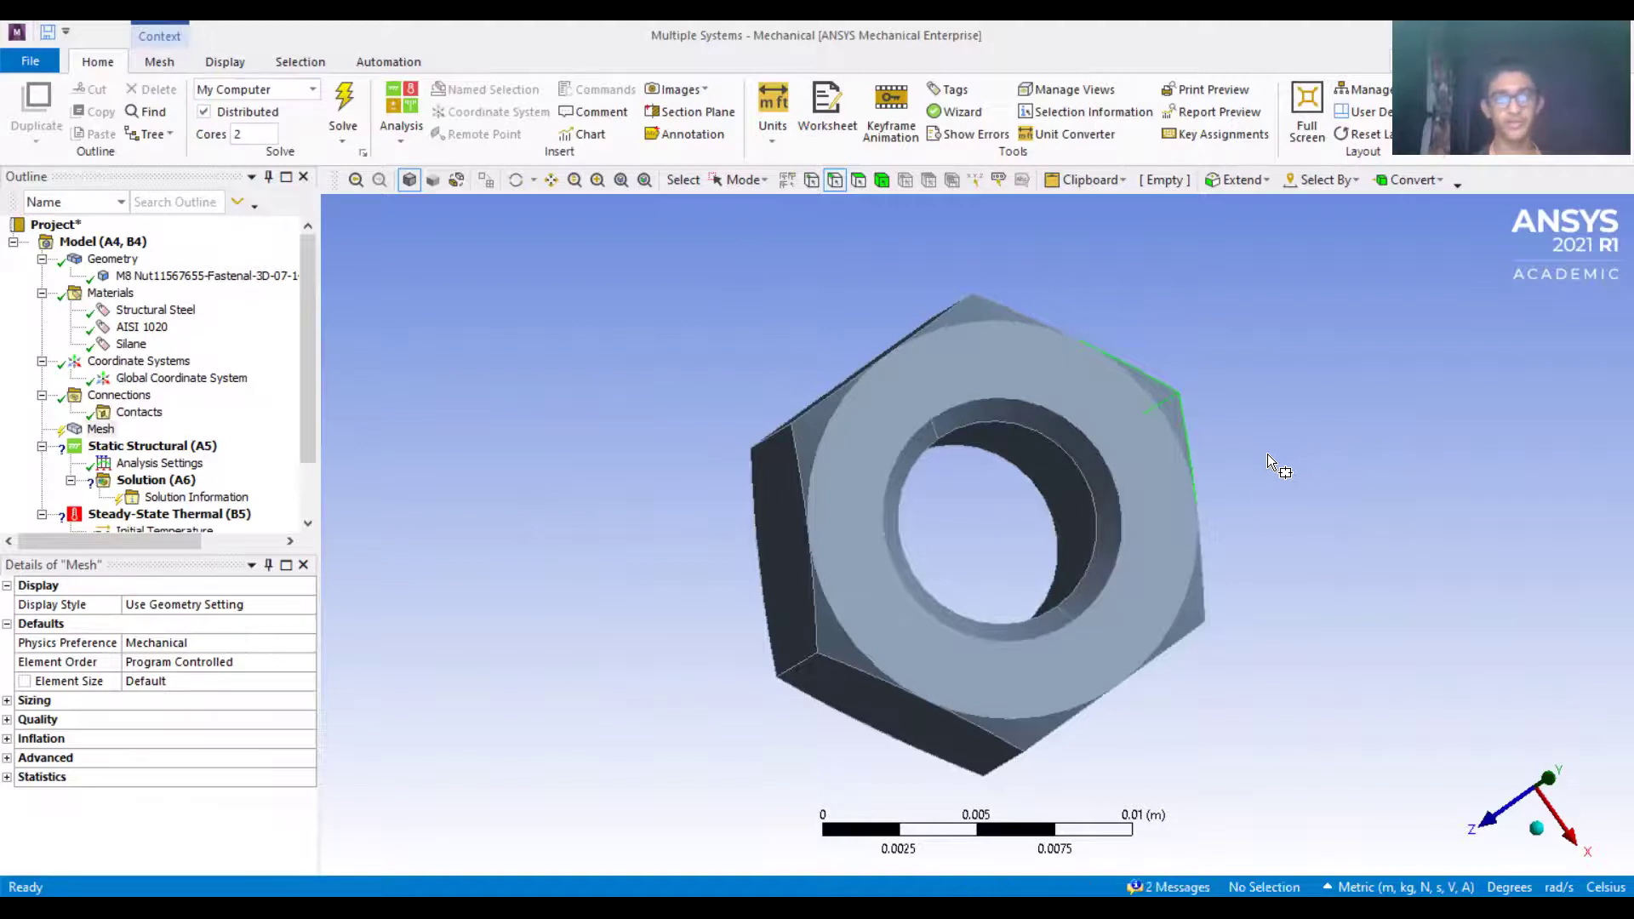
pyautogui.scroll(-2, 1232, 555)
pyautogui.scroll(5, 1223, 545)
pyautogui.scroll(3, 1199, 463)
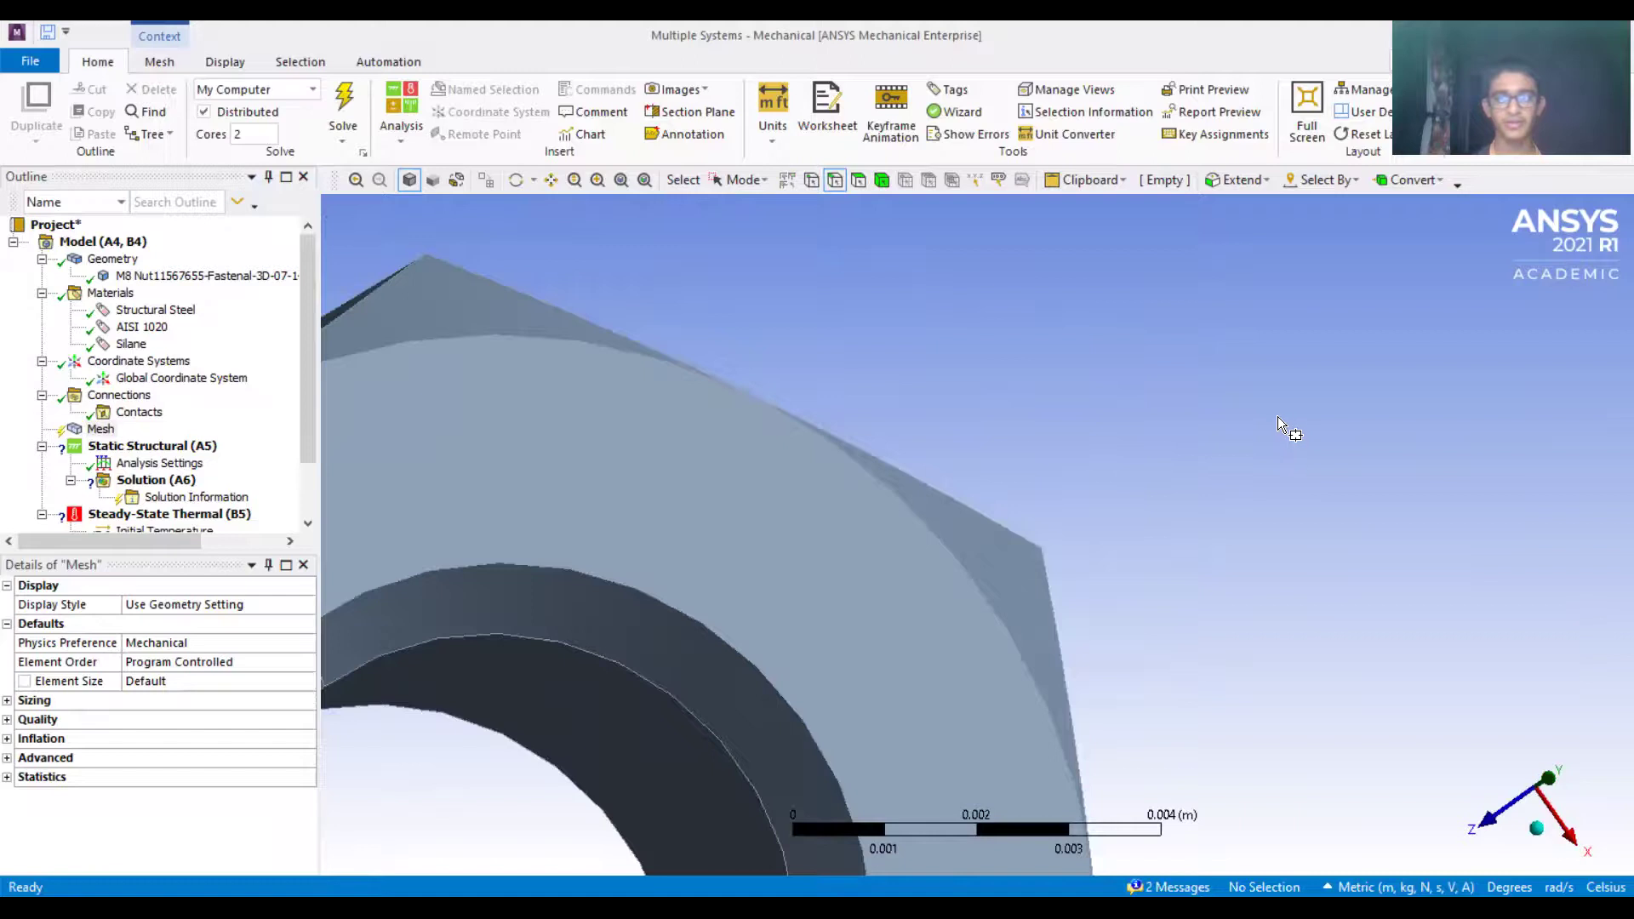
pyautogui.moveTo(1172, 492); pyautogui.dragTo(1173, 452, button='right')
pyautogui.moveTo(1070, 389); pyautogui.dragTo(968, 524)
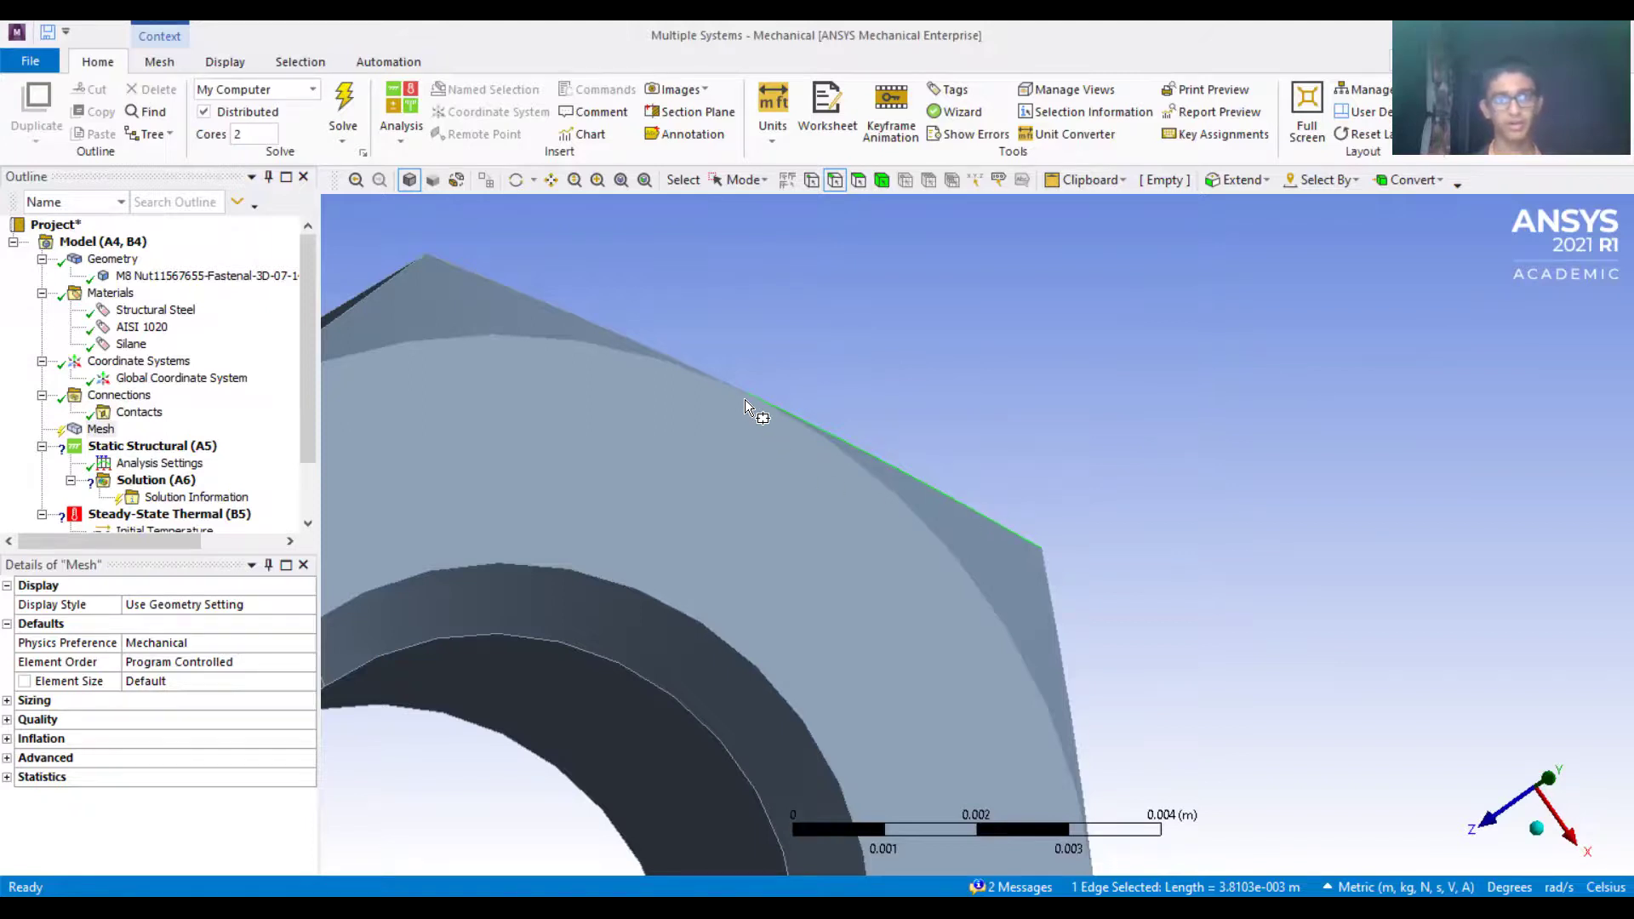
pyautogui.click(1019, 395)
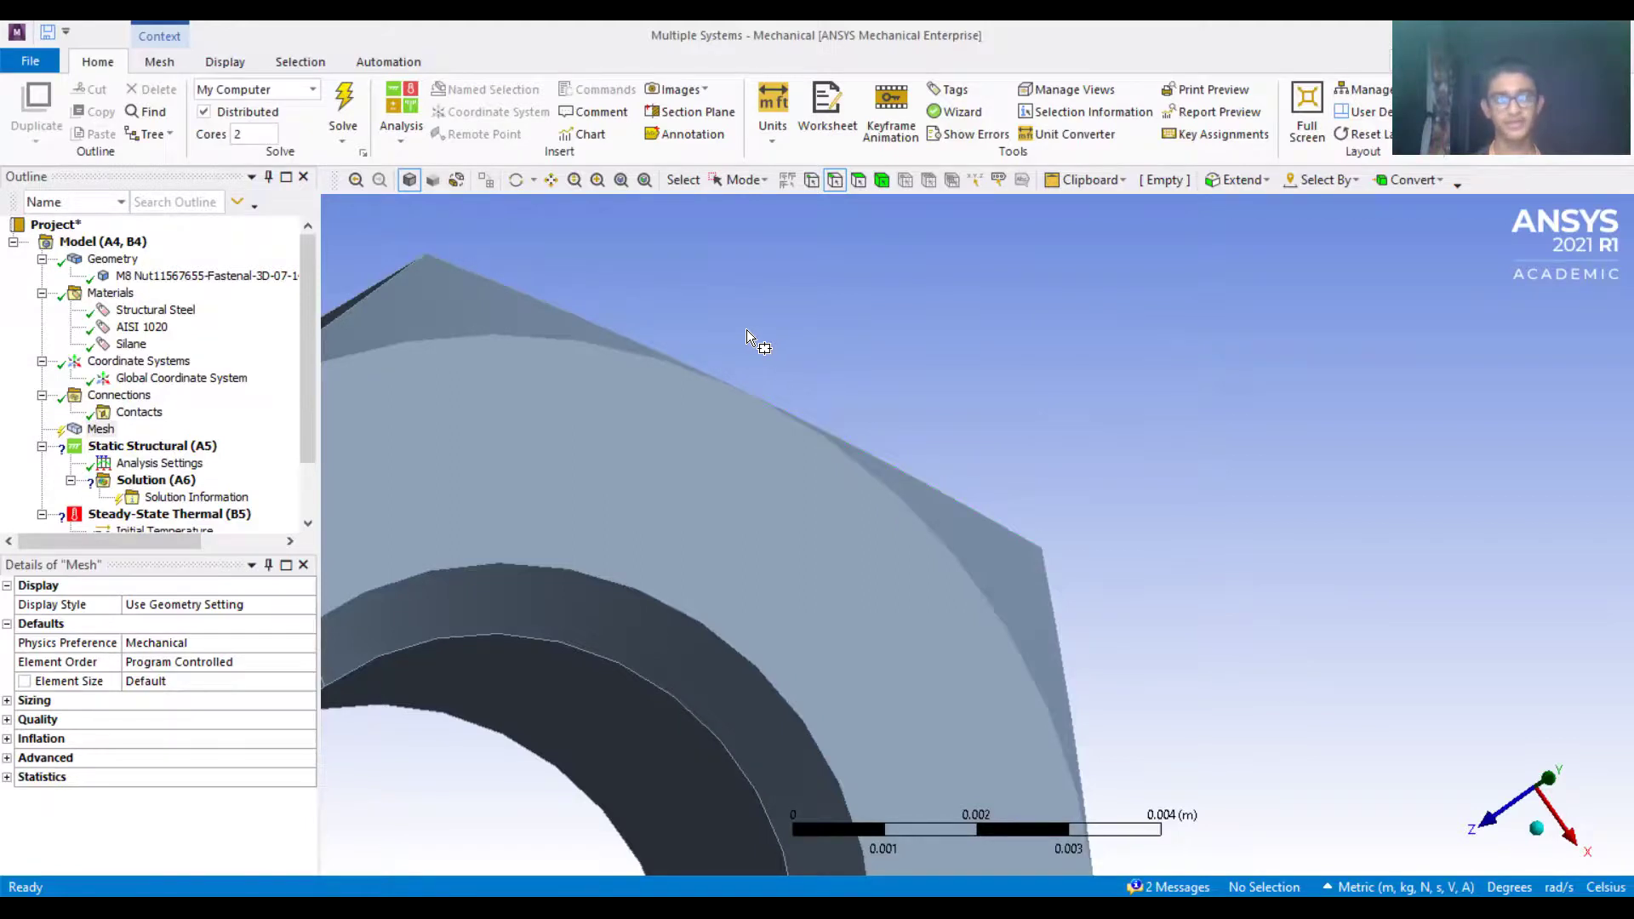
# Try left-to-right selection boxes on the same sloping edge, partly and fully enclosing it, and clear the selection.
pyautogui.moveTo(746, 327); pyautogui.dragTo(949, 445)
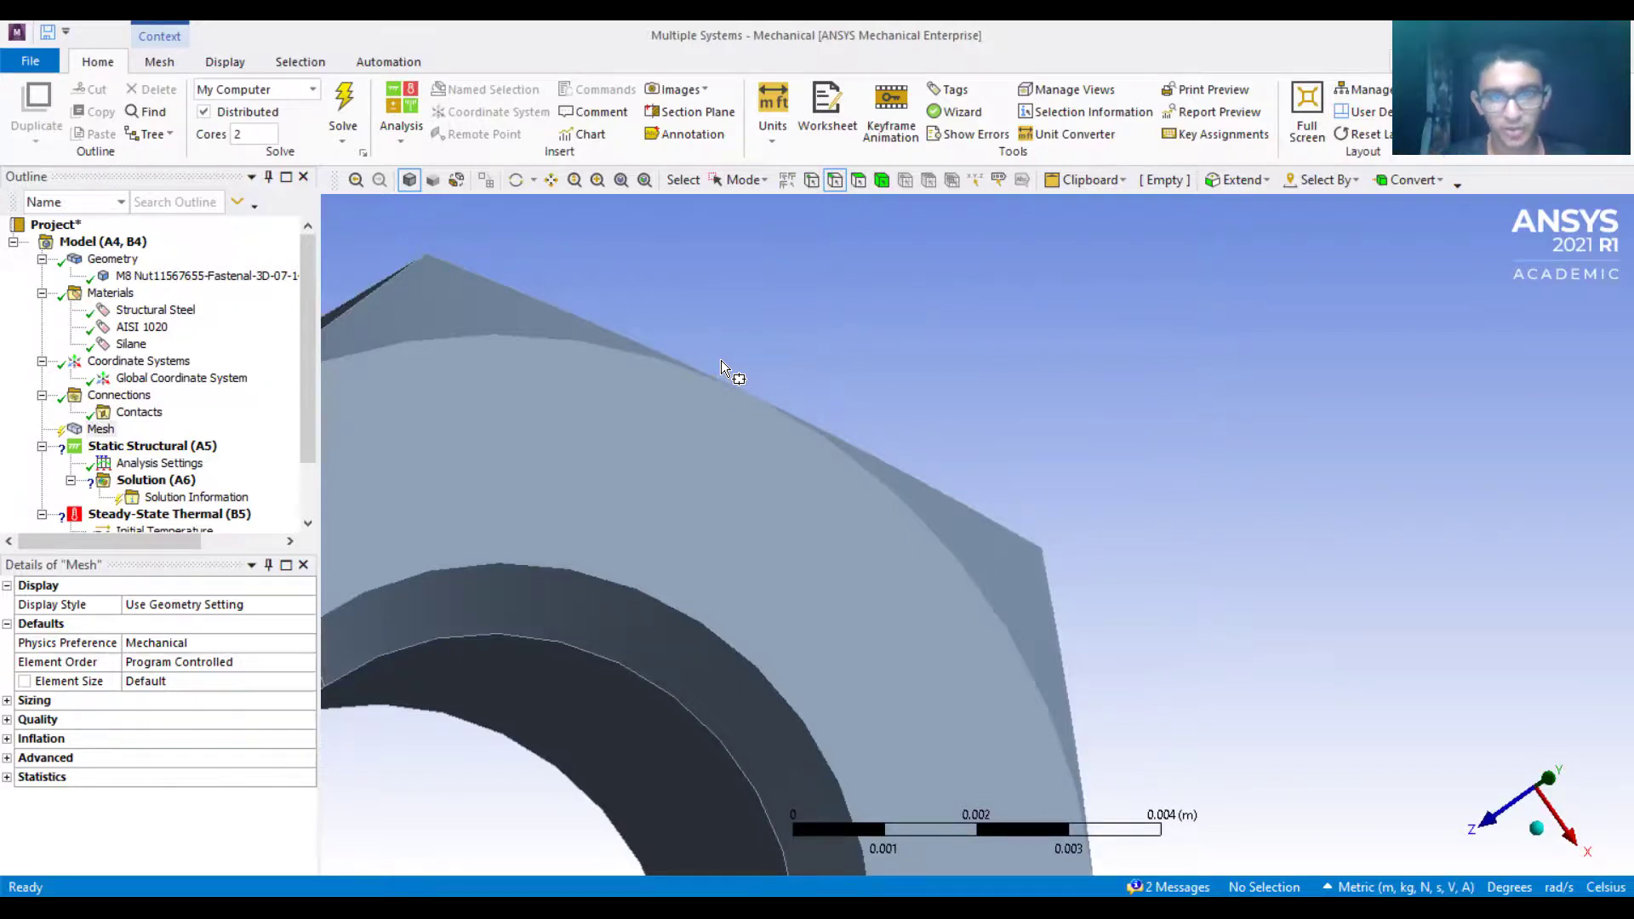
pyautogui.moveTo(759, 382); pyautogui.dragTo(1095, 573)
pyautogui.moveTo(733, 350); pyautogui.dragTo(1060, 616)
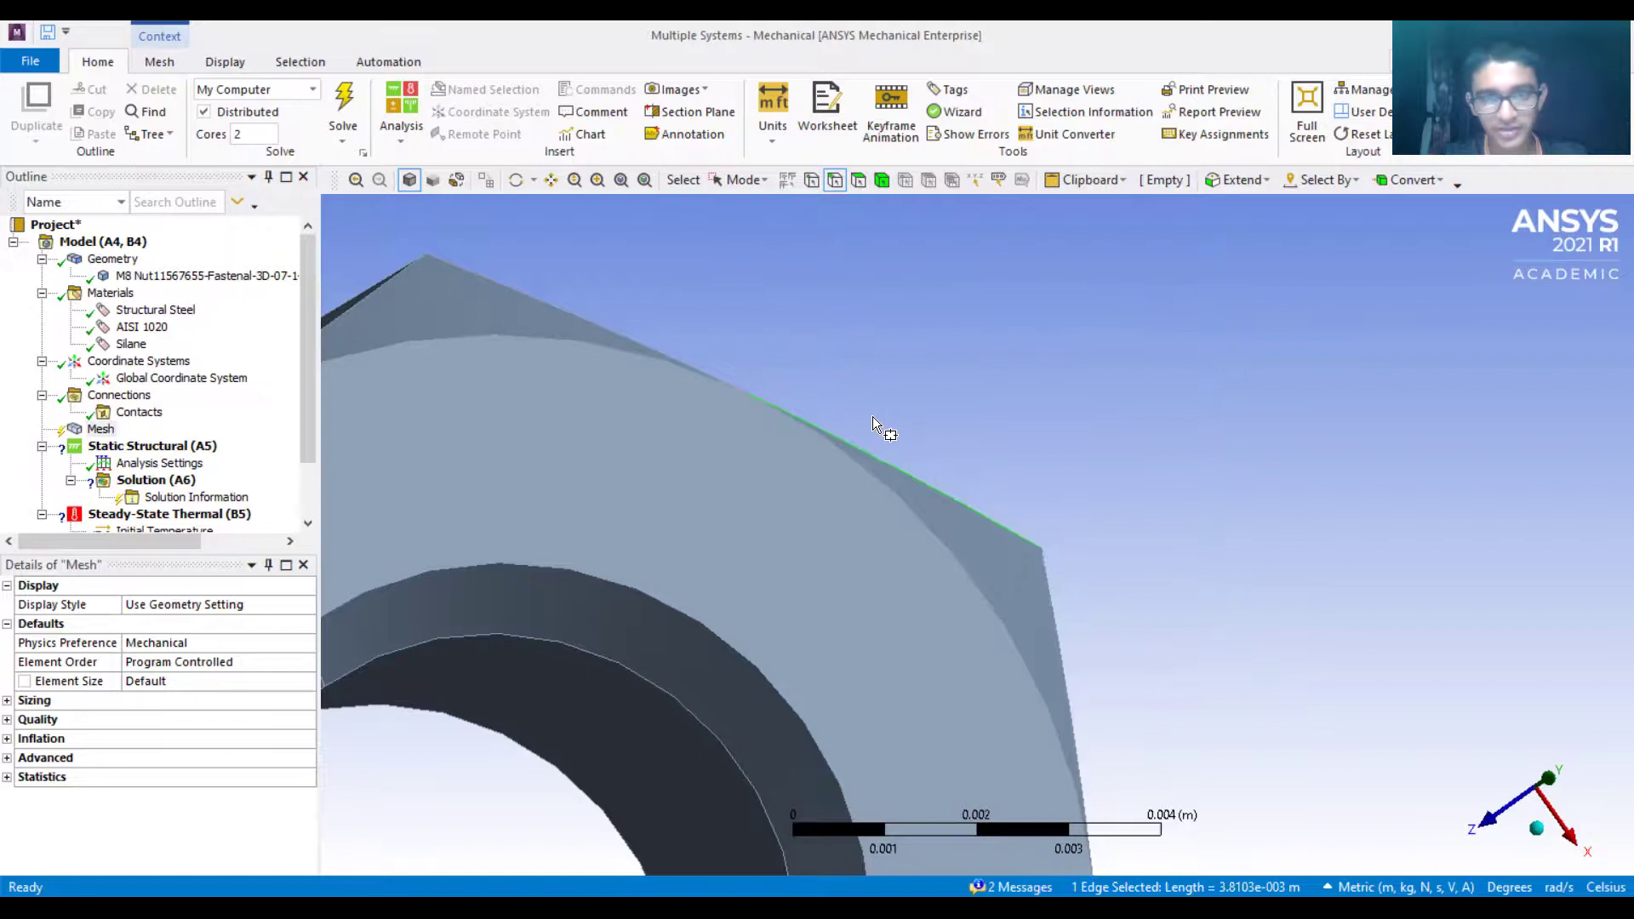
pyautogui.click(970, 394)
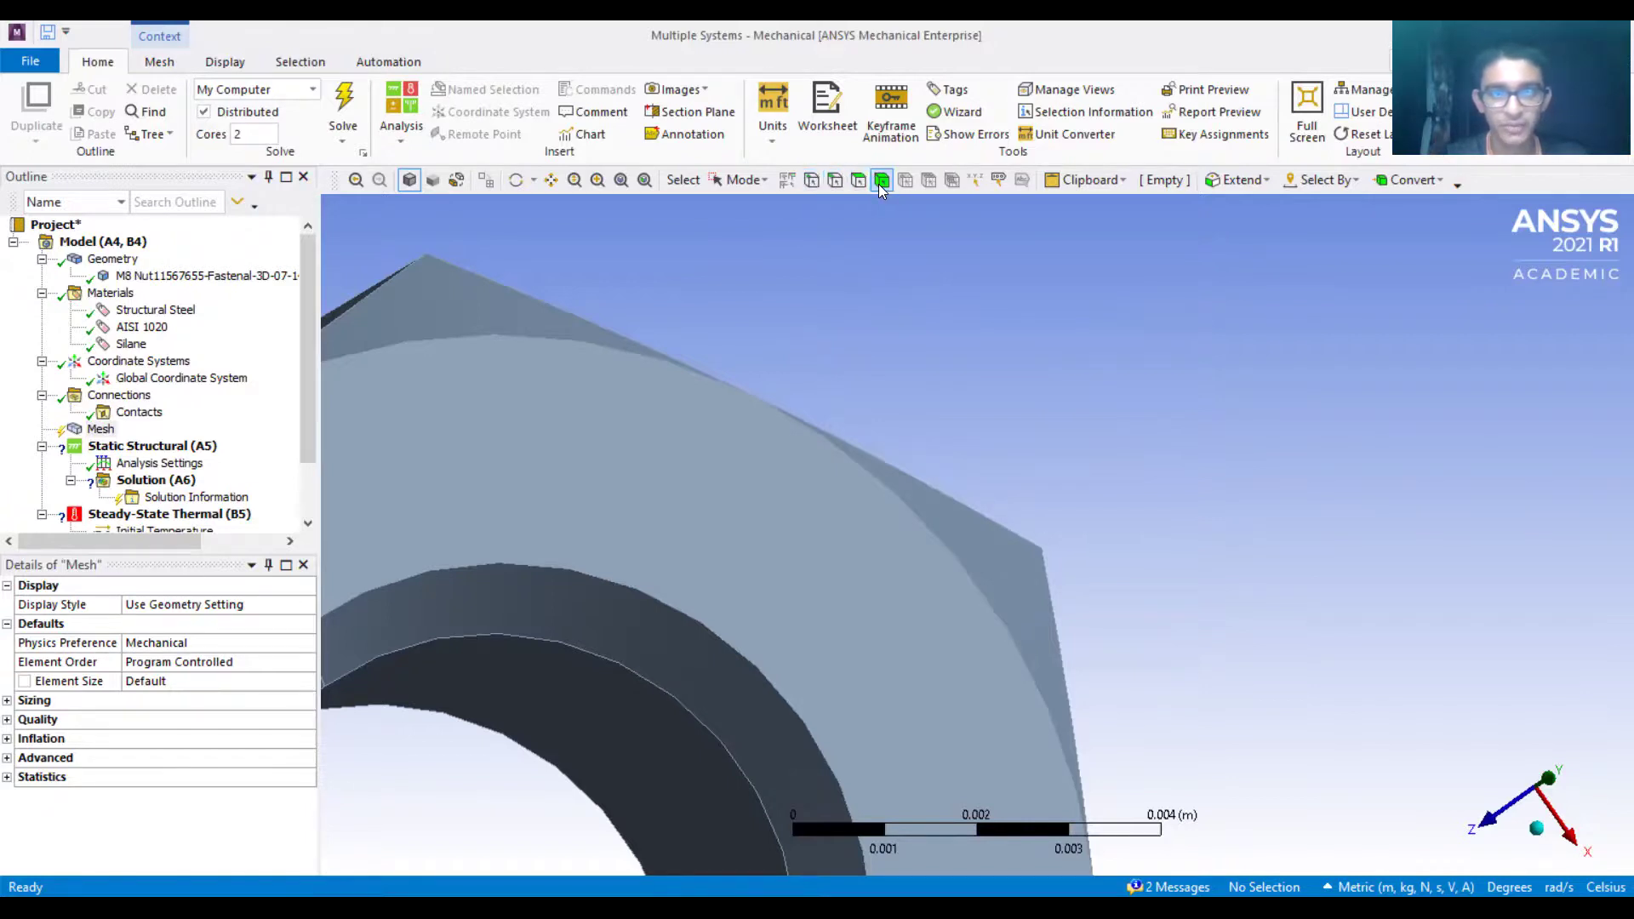
# Make Mesh the active tree object and review the Extend selection options.
pyautogui.click(101, 429)
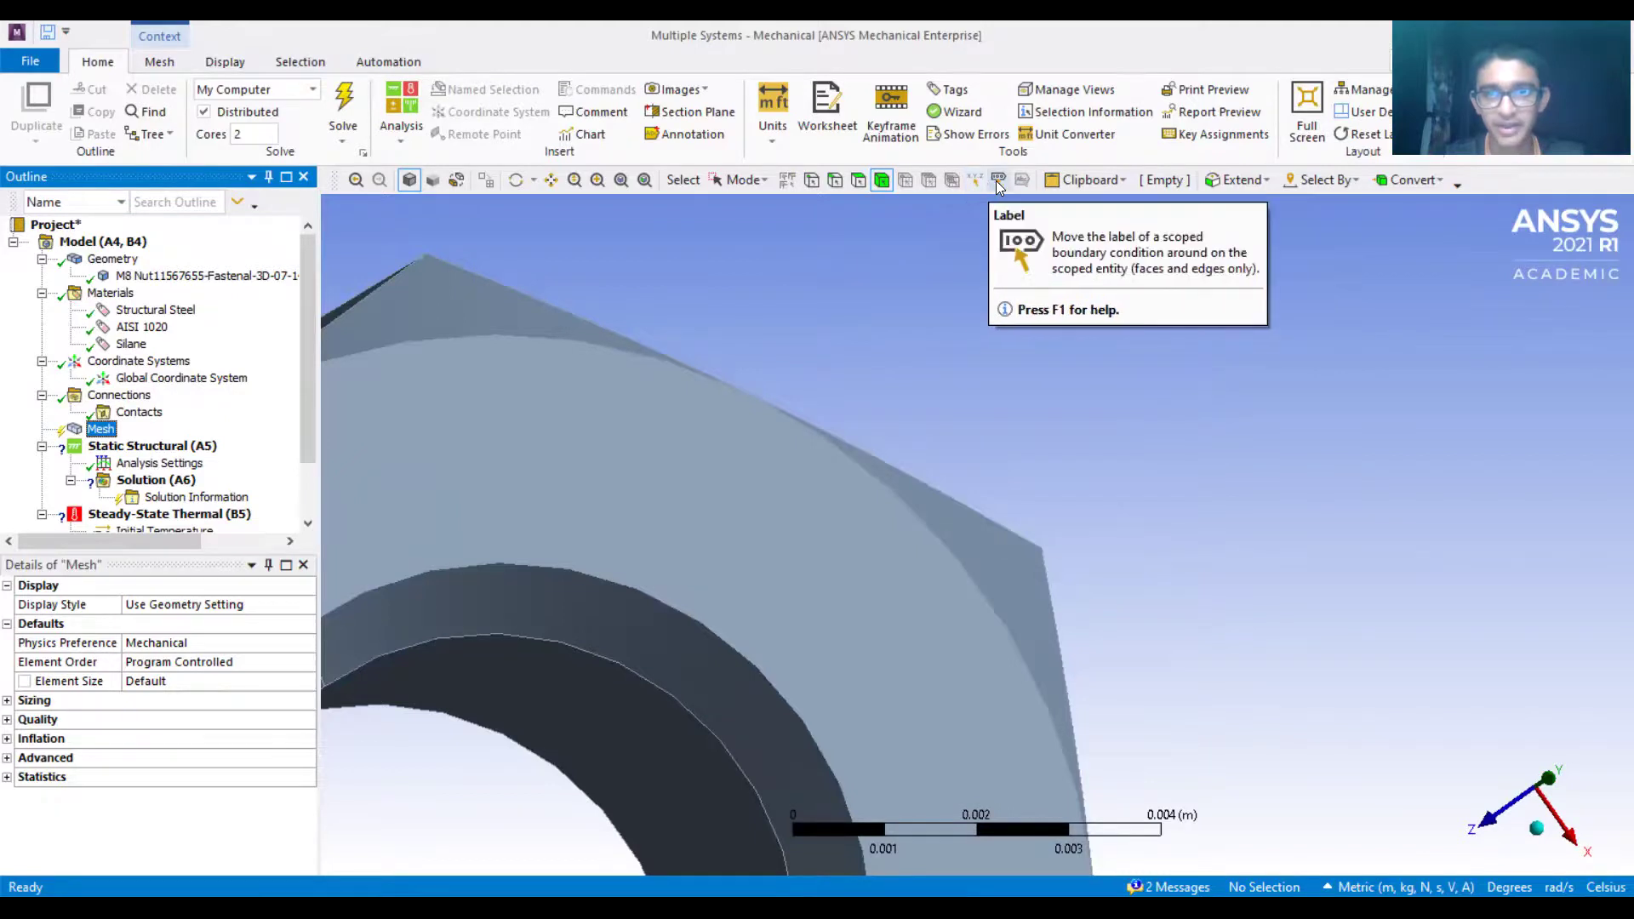
pyautogui.click(1259, 182)
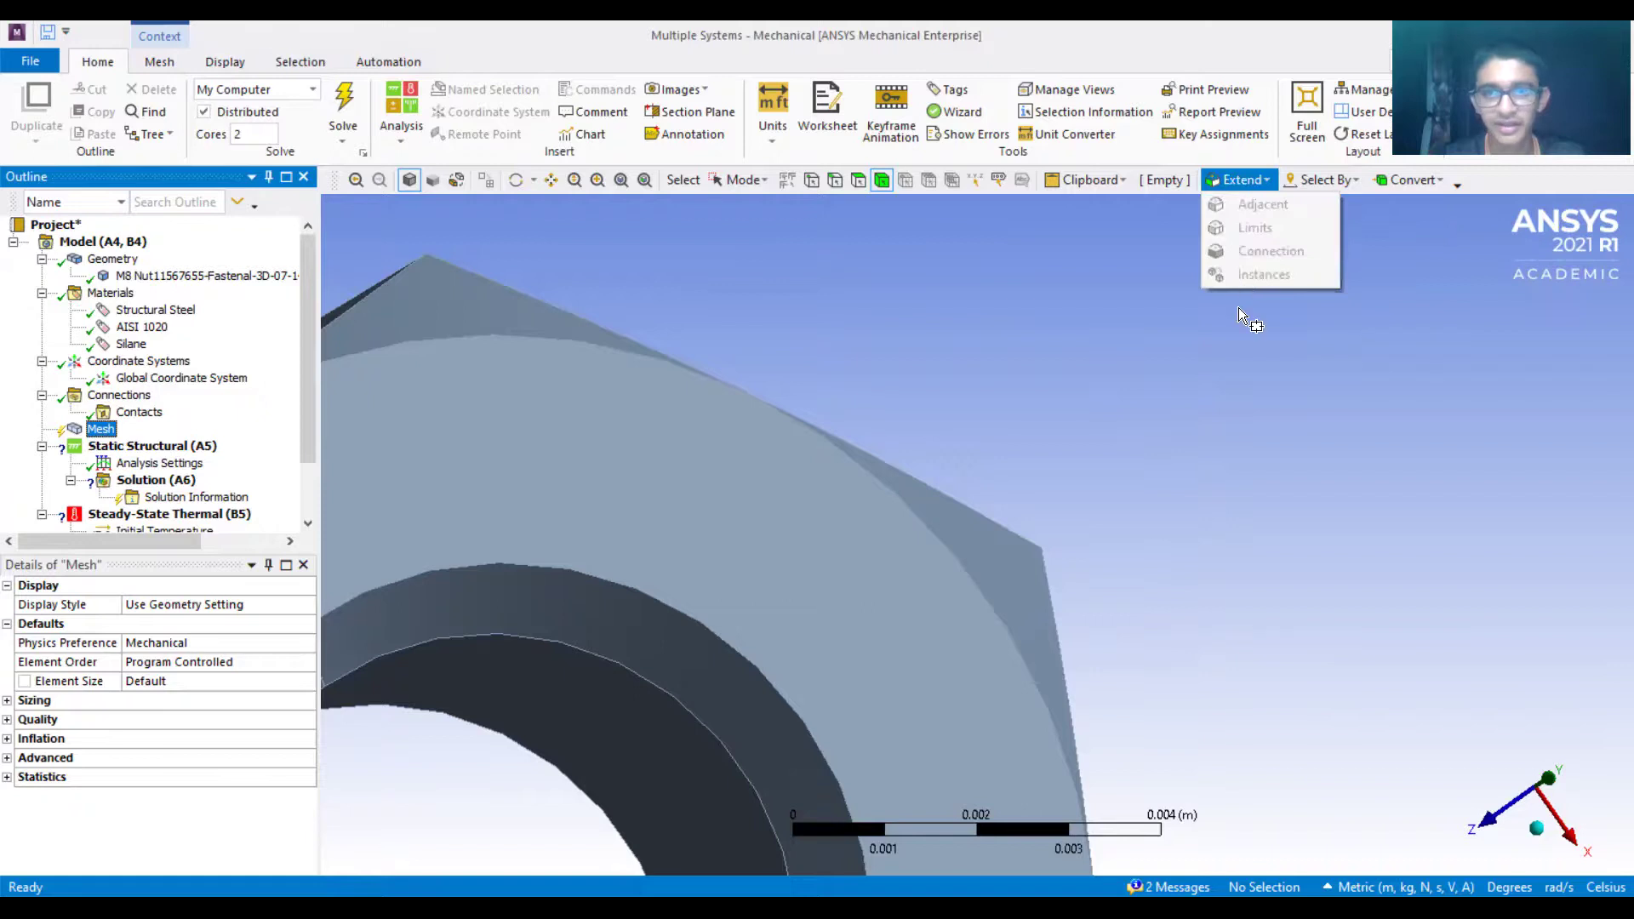
pyautogui.click(728, 533)
pyautogui.click(947, 548)
pyautogui.click(1110, 446)
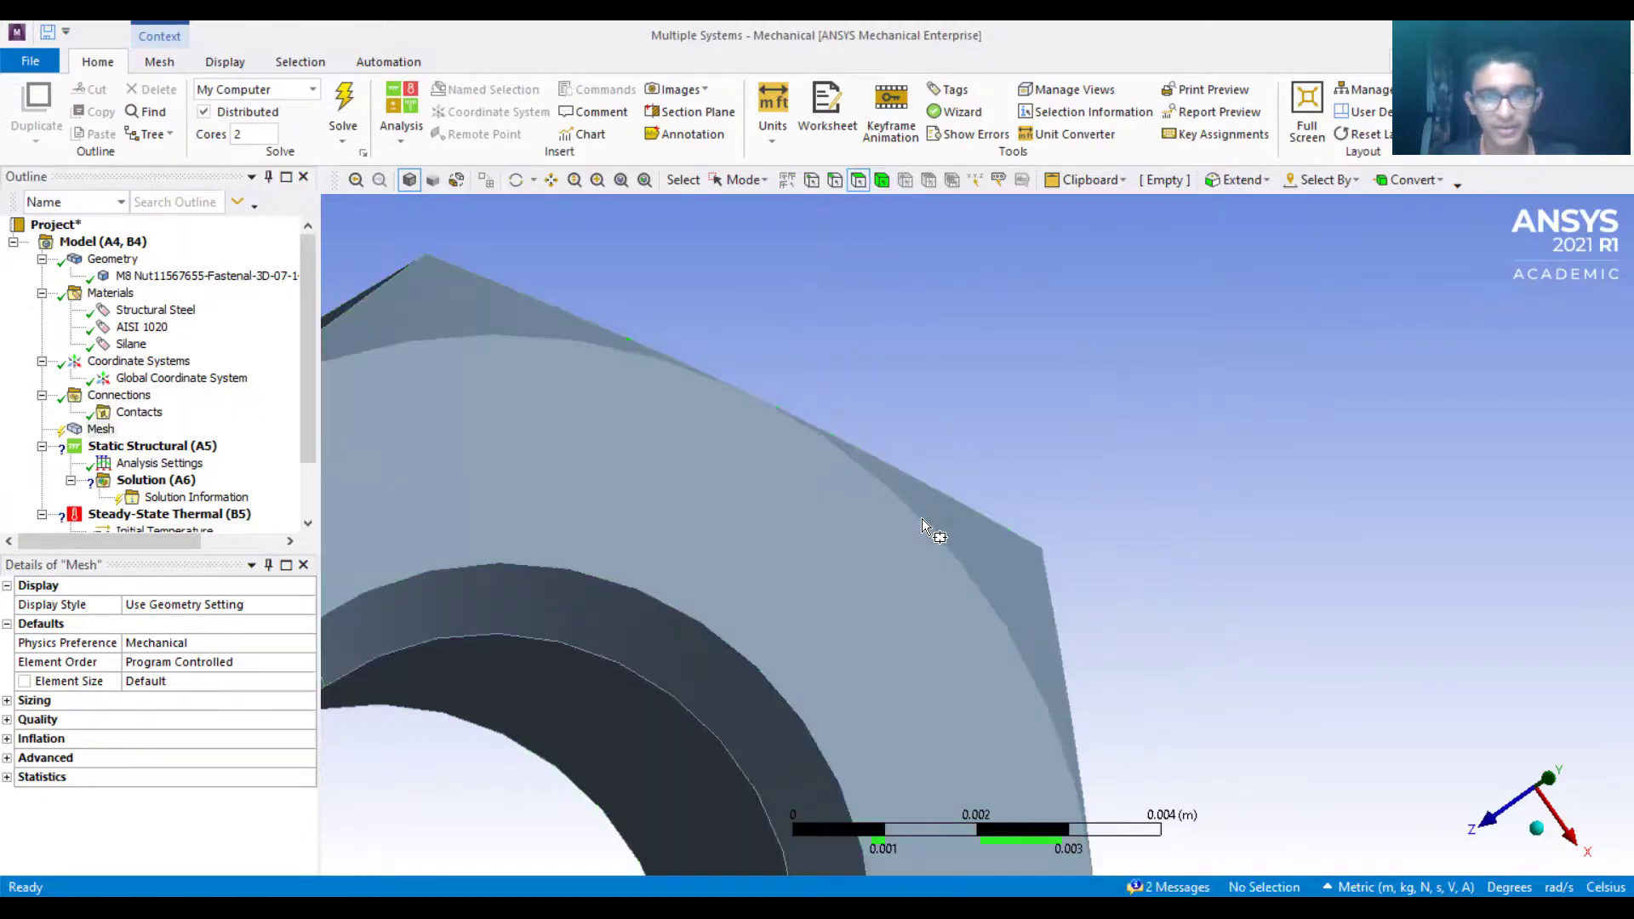
# Switch to Single Select with the face filter and select the nut's flat ring-shaped front face.
pyautogui.click(737, 179)
pyautogui.click(749, 202)
pyautogui.click(709, 429)
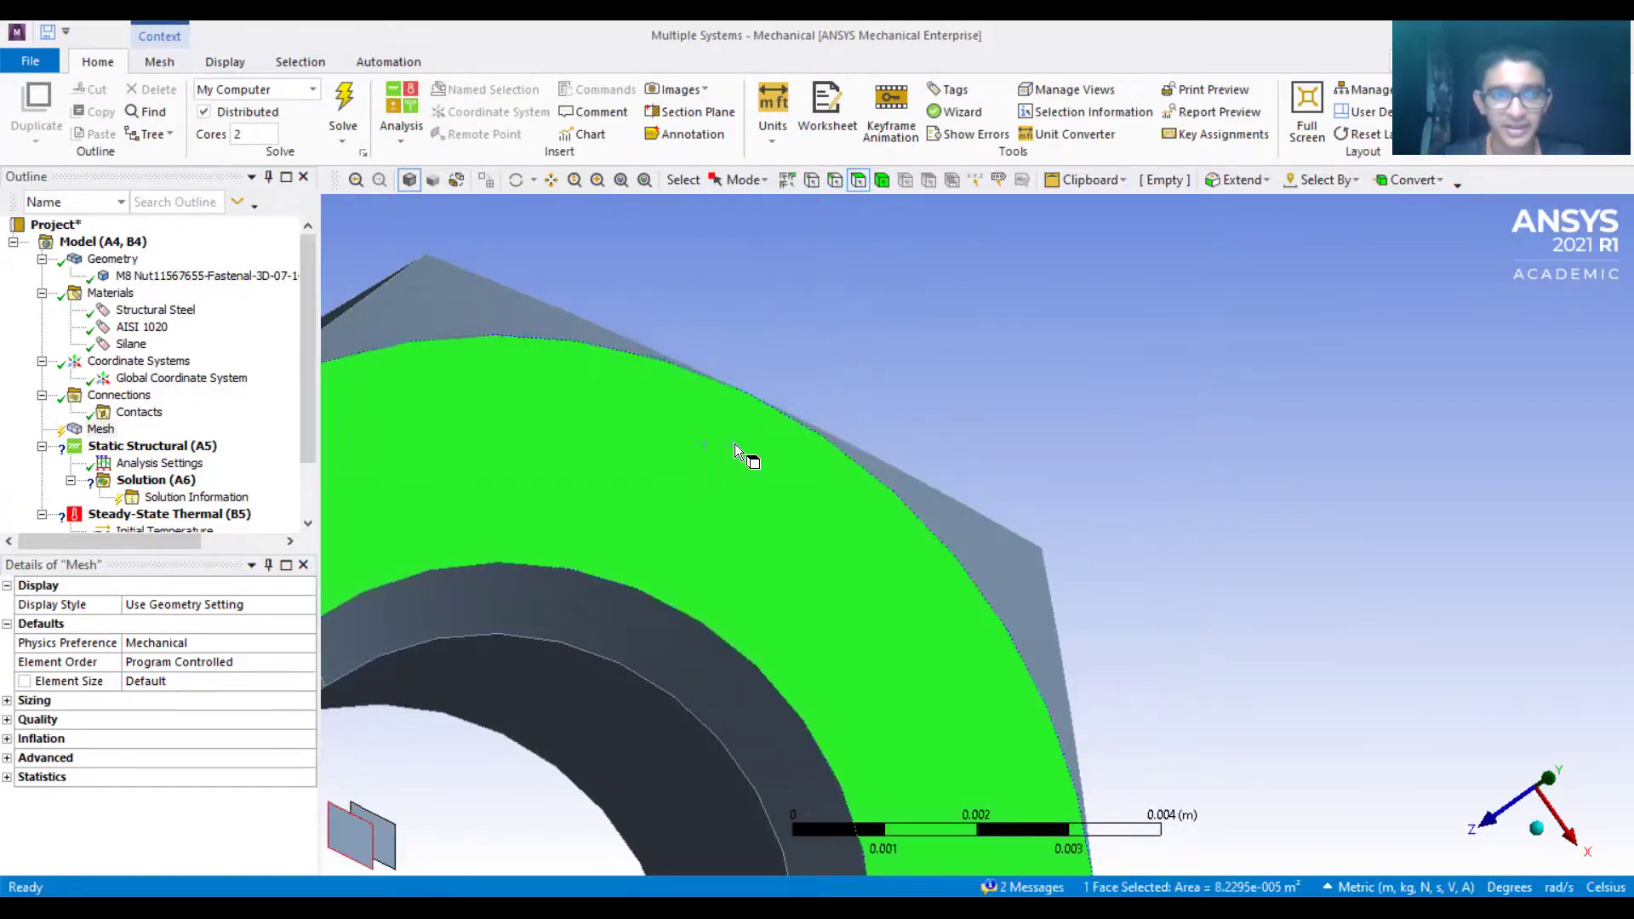
# Try to extend the front-face selection with Limits and Adjacent, viewing the whole nut.
pyautogui.click(1241, 180)
pyautogui.click(1275, 231)
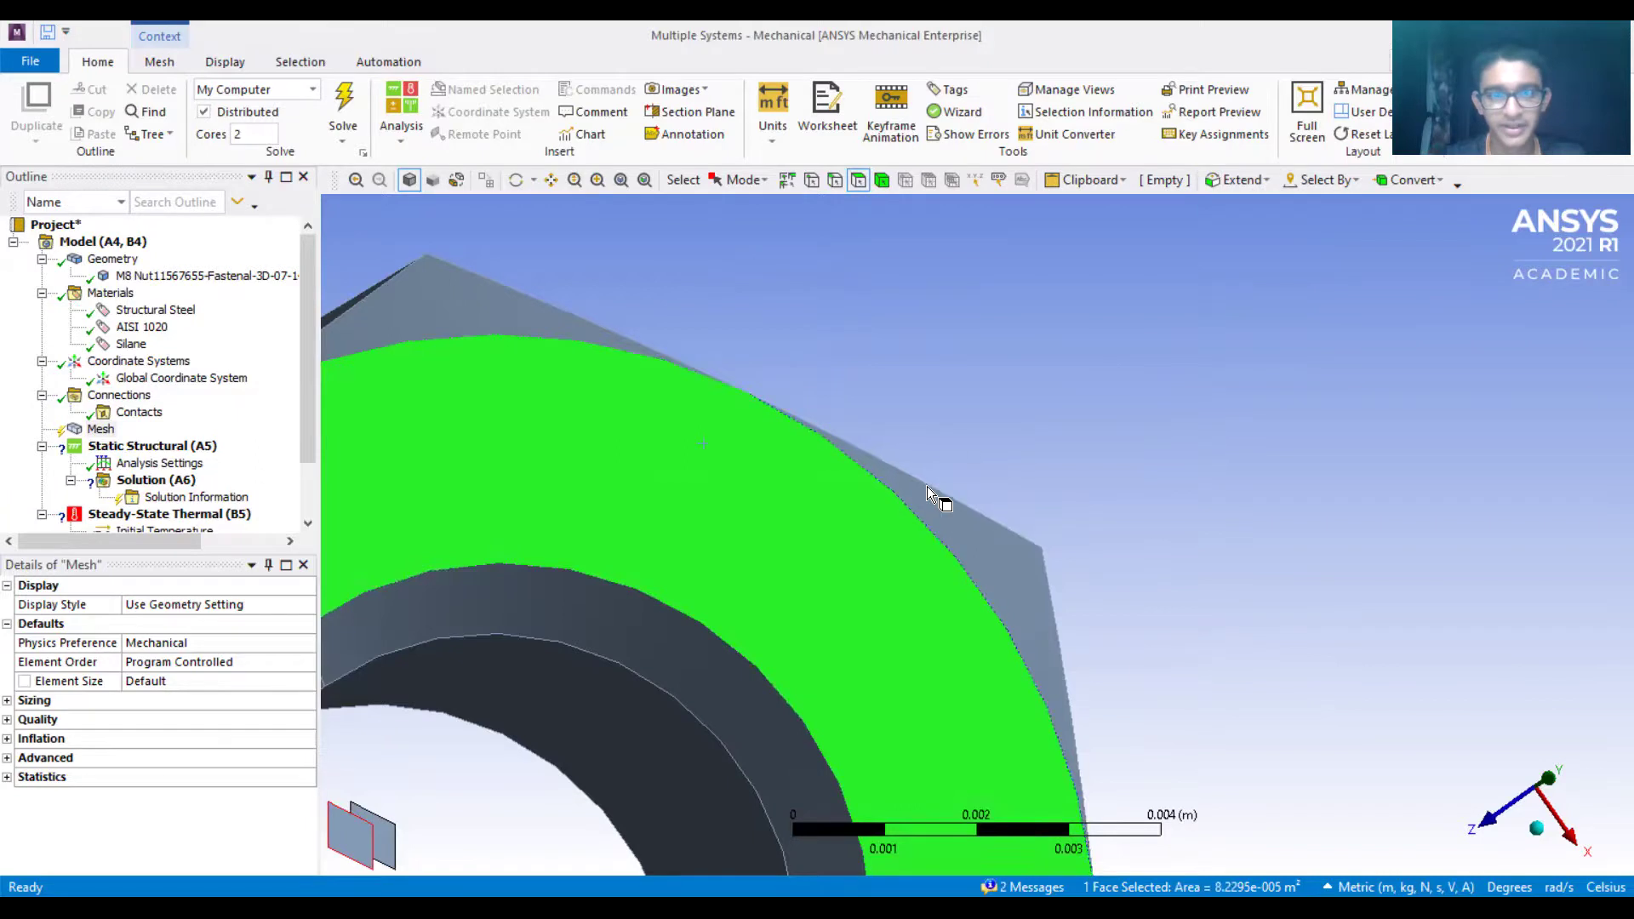
pyautogui.scroll(-5, 927, 487)
pyautogui.scroll(-2, 810, 574)
pyautogui.moveTo(804, 621); pyautogui.dragTo(1105, 385, button='middle')
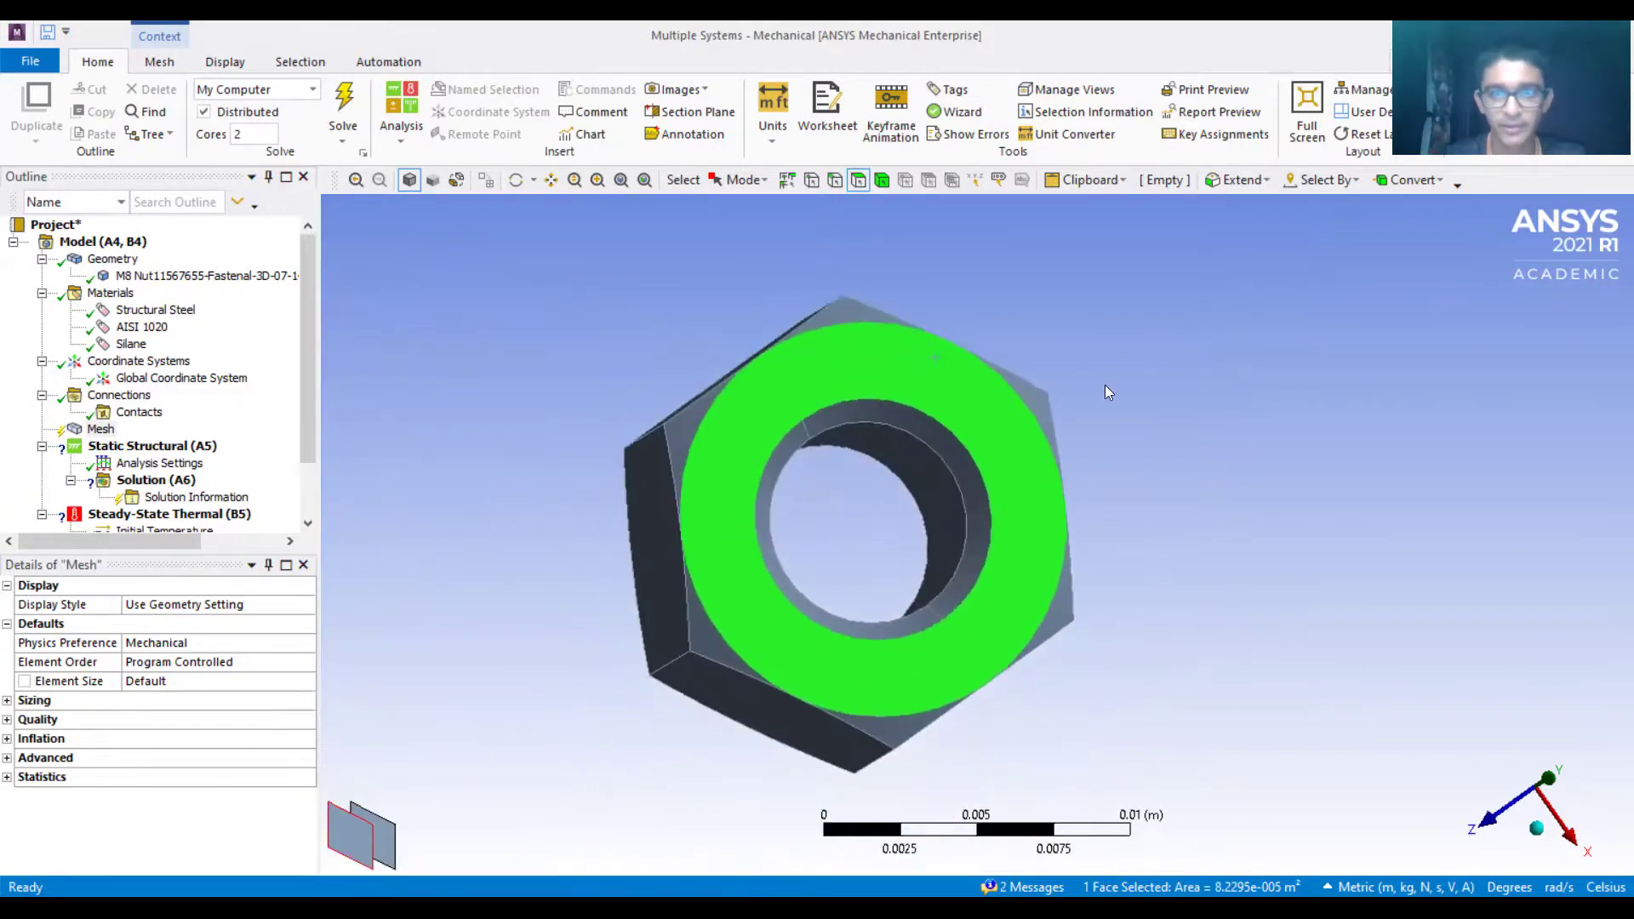
pyautogui.click(1242, 179)
pyautogui.click(1255, 206)
pyautogui.moveTo(1208, 255); pyautogui.dragTo(1167, 273, button='middle')
# Examine the Select By and Convert options, and clear the face selection.
pyautogui.click(1350, 183)
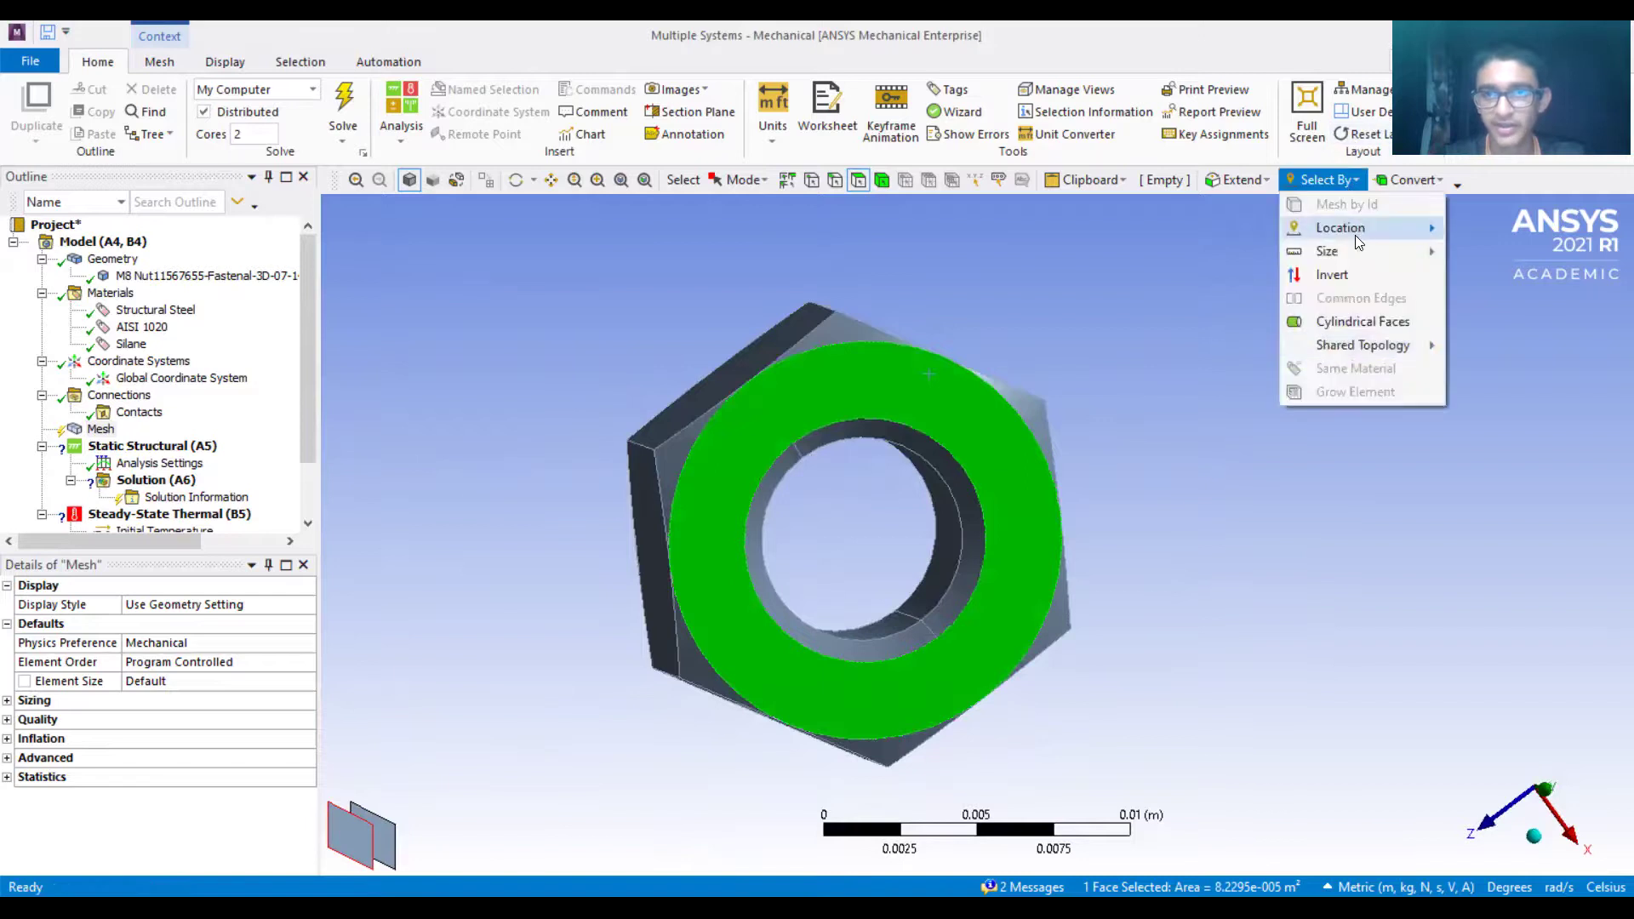
pyautogui.click(1517, 311)
pyautogui.click(1430, 182)
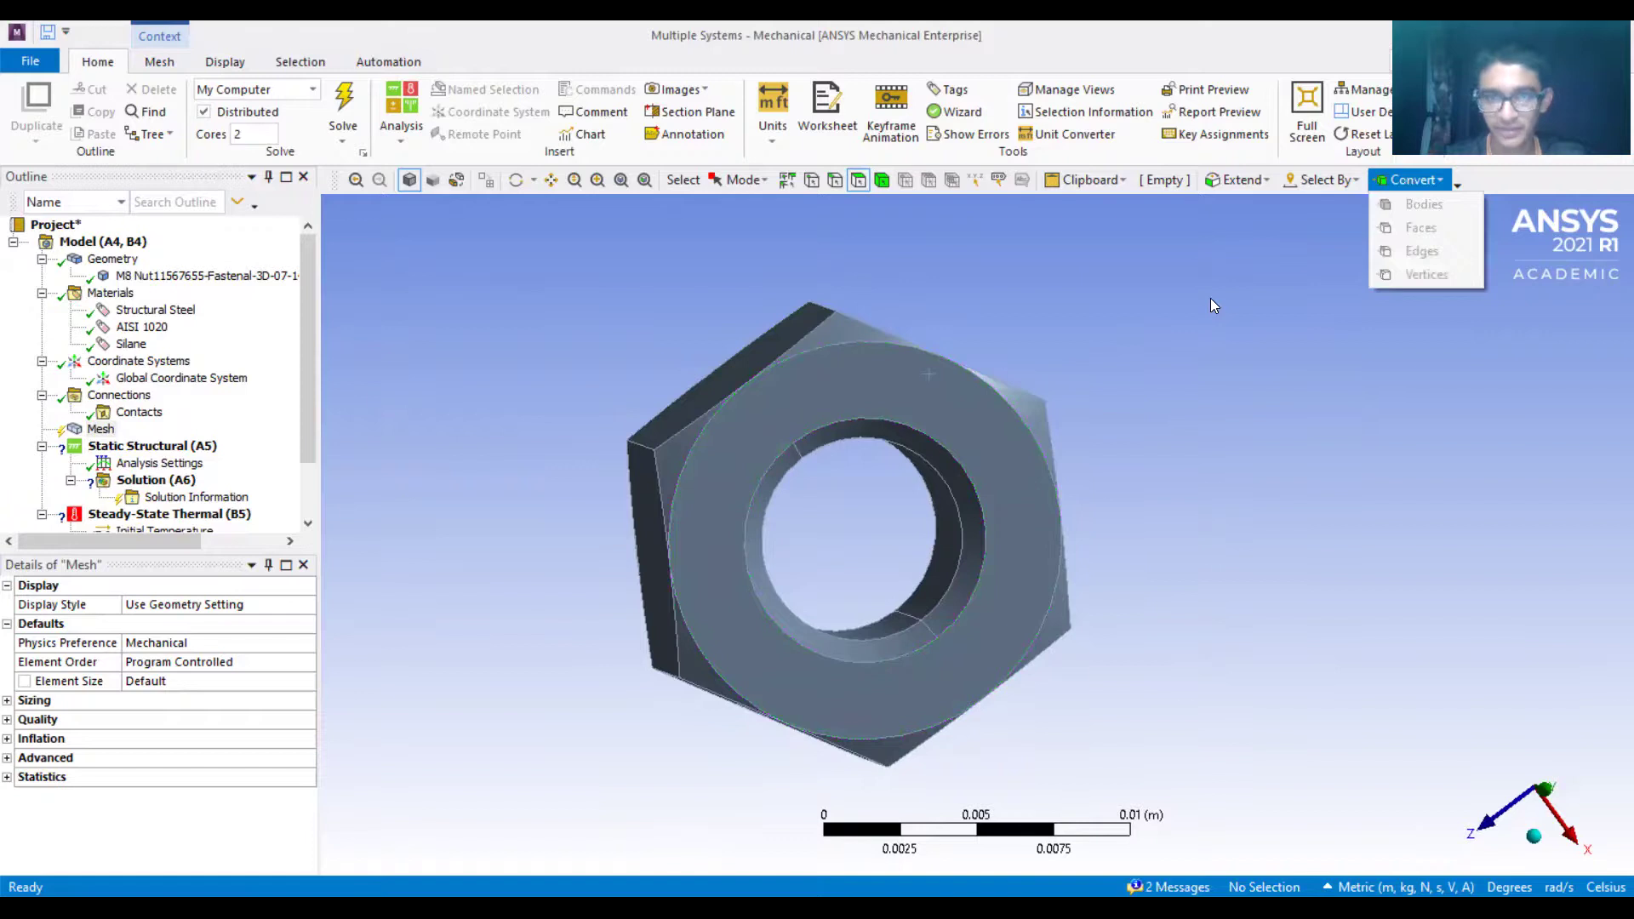
pyautogui.click(1211, 298)
pyautogui.moveTo(1098, 400); pyautogui.dragTo(1134, 317, button='middle')
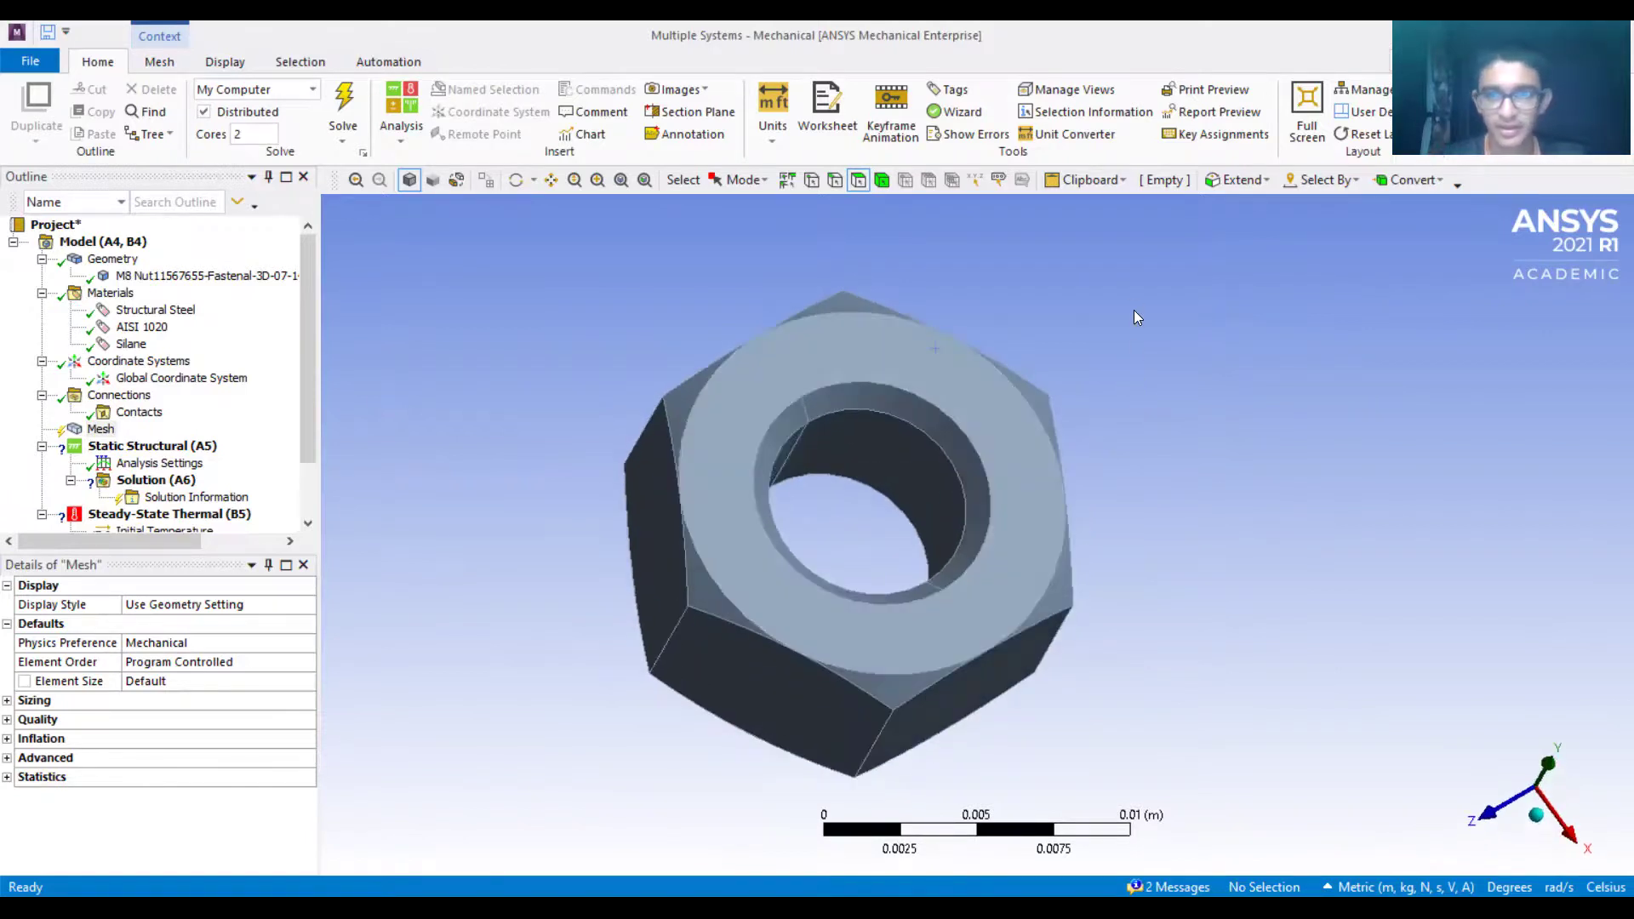
# Compare the graphics area's context options for the Mesh and Geometry tree objects.
pyautogui.rightClick(1134, 310)
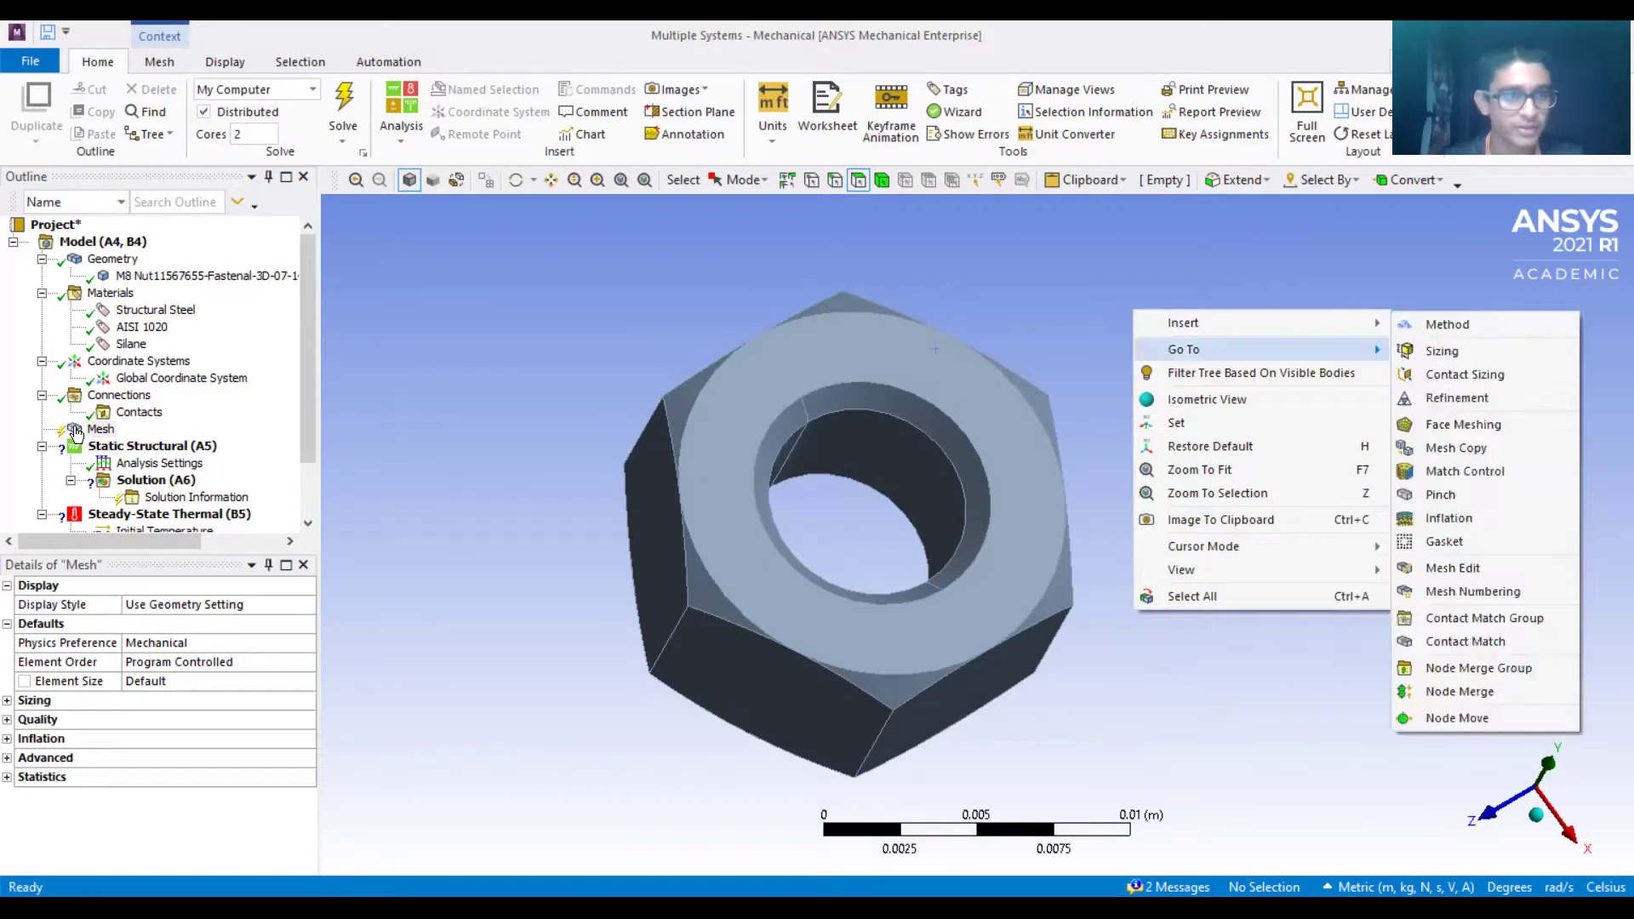
pyautogui.click(114, 258)
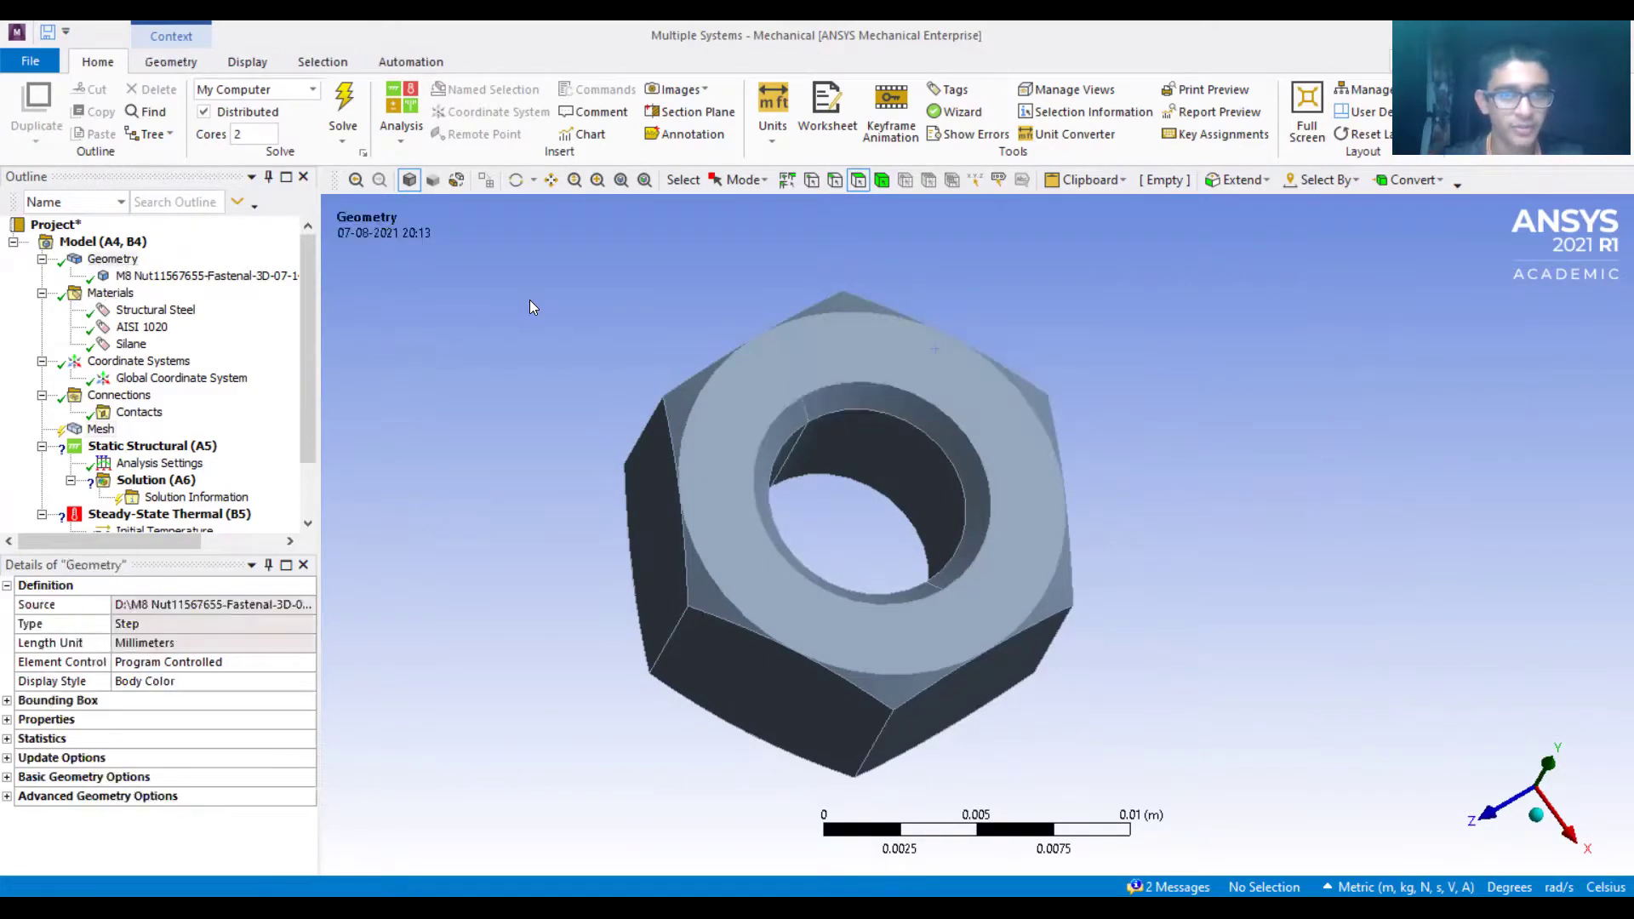
pyautogui.rightClick(530, 301)
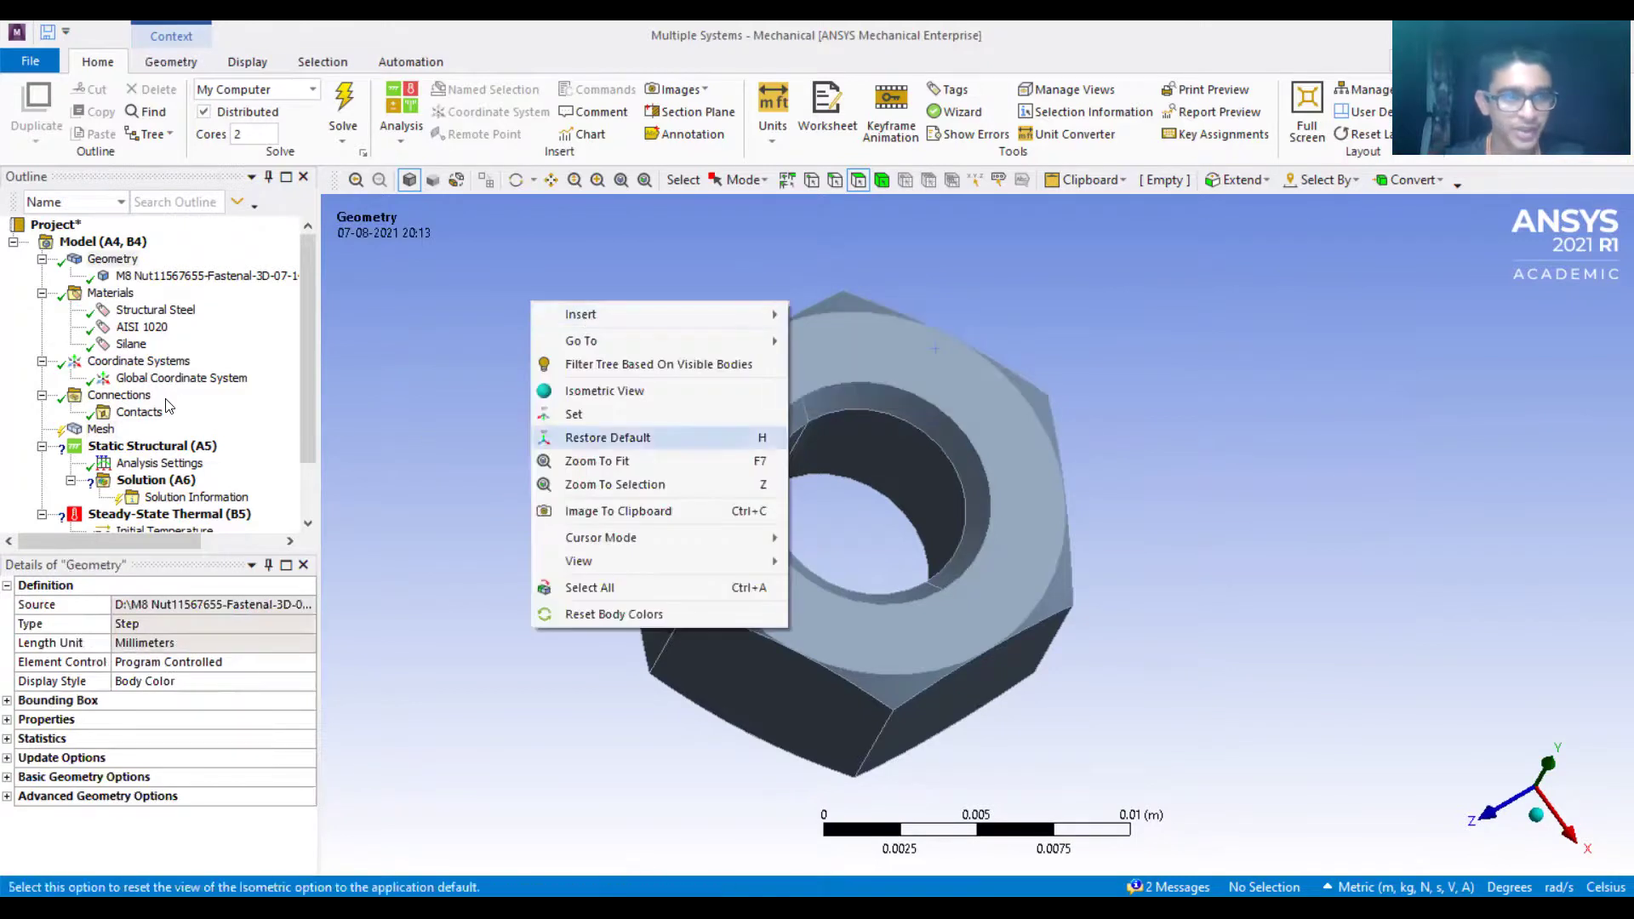
# With Mesh active, review its Insert and Go To context options and orient the nut to the Isometric View.
pyautogui.click(101, 429)
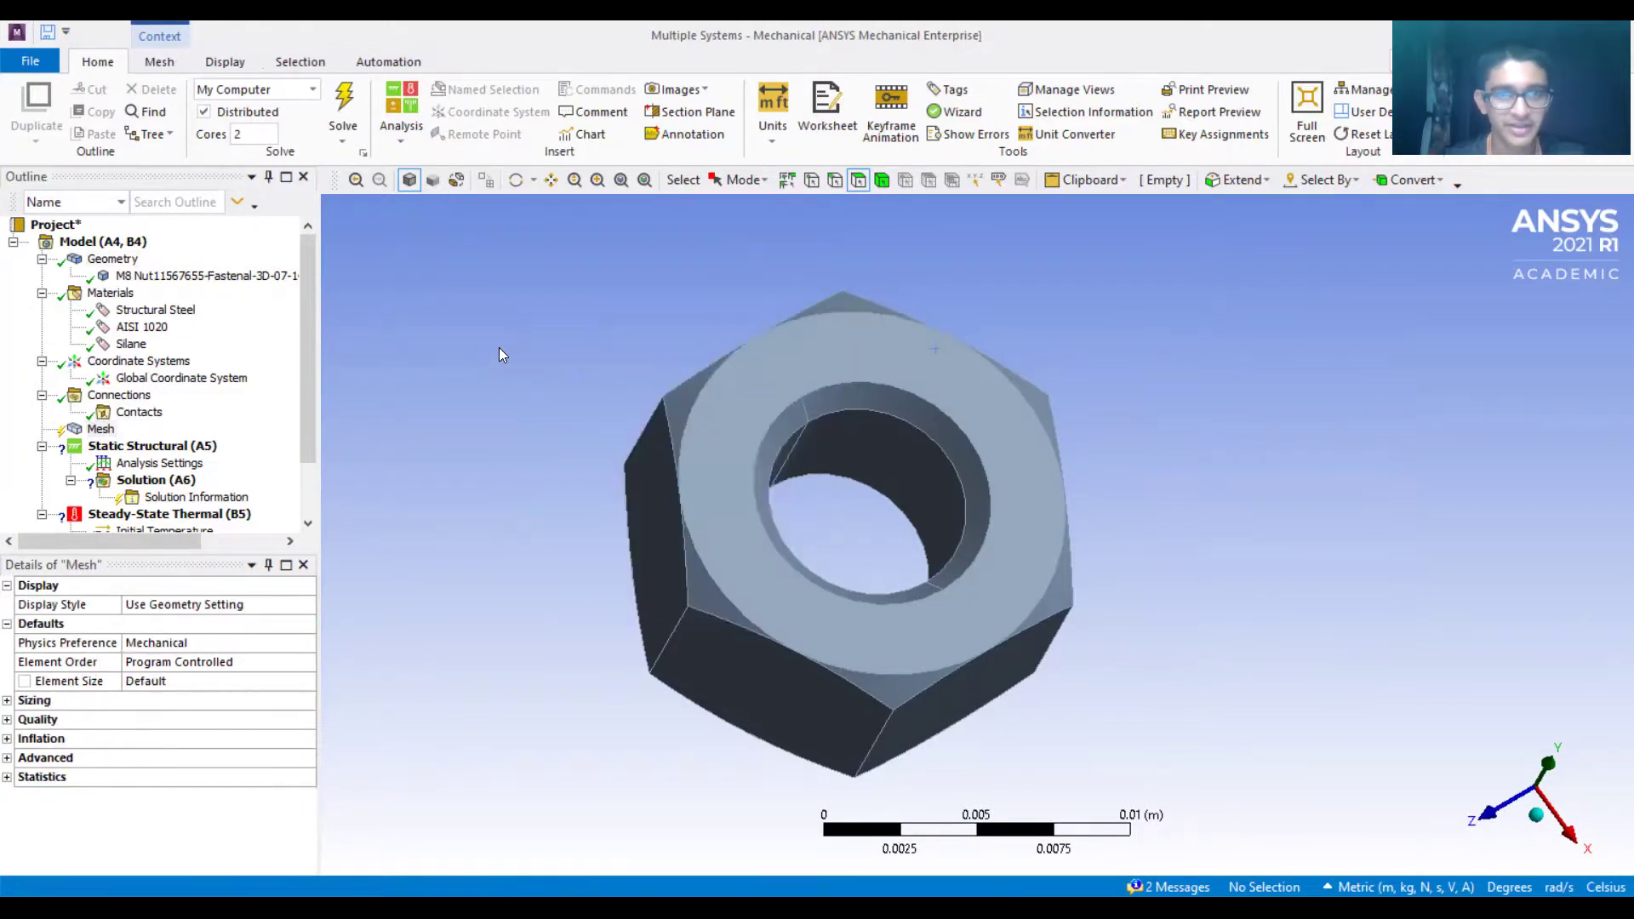
pyautogui.rightClick(431, 340)
pyautogui.moveTo(511, 351)
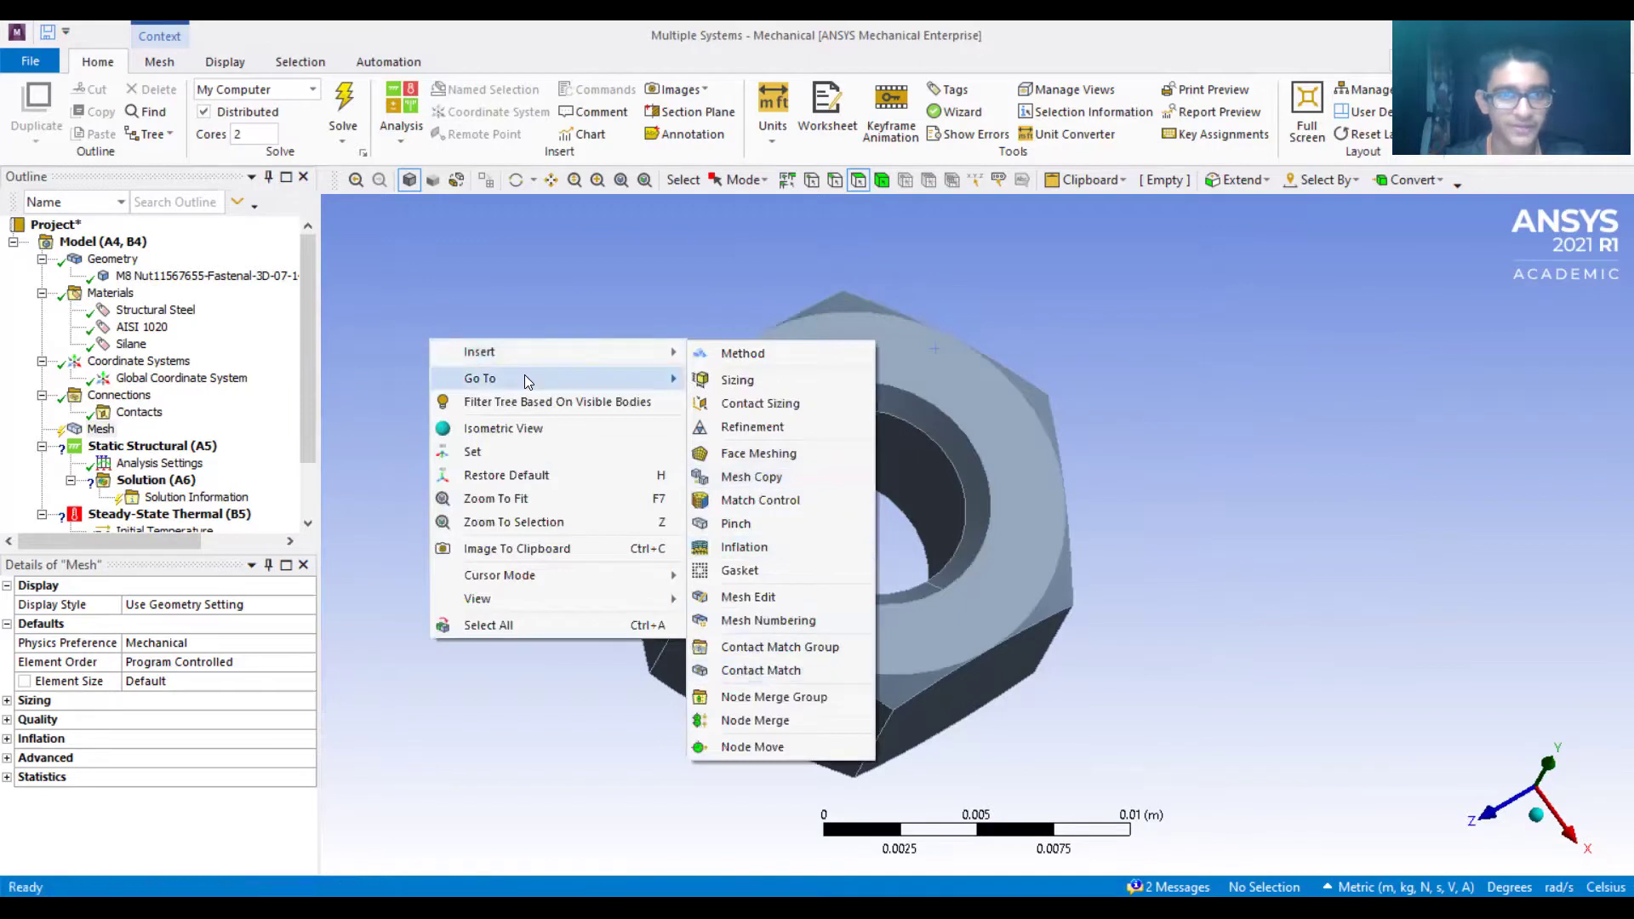
pyautogui.moveTo(526, 382)
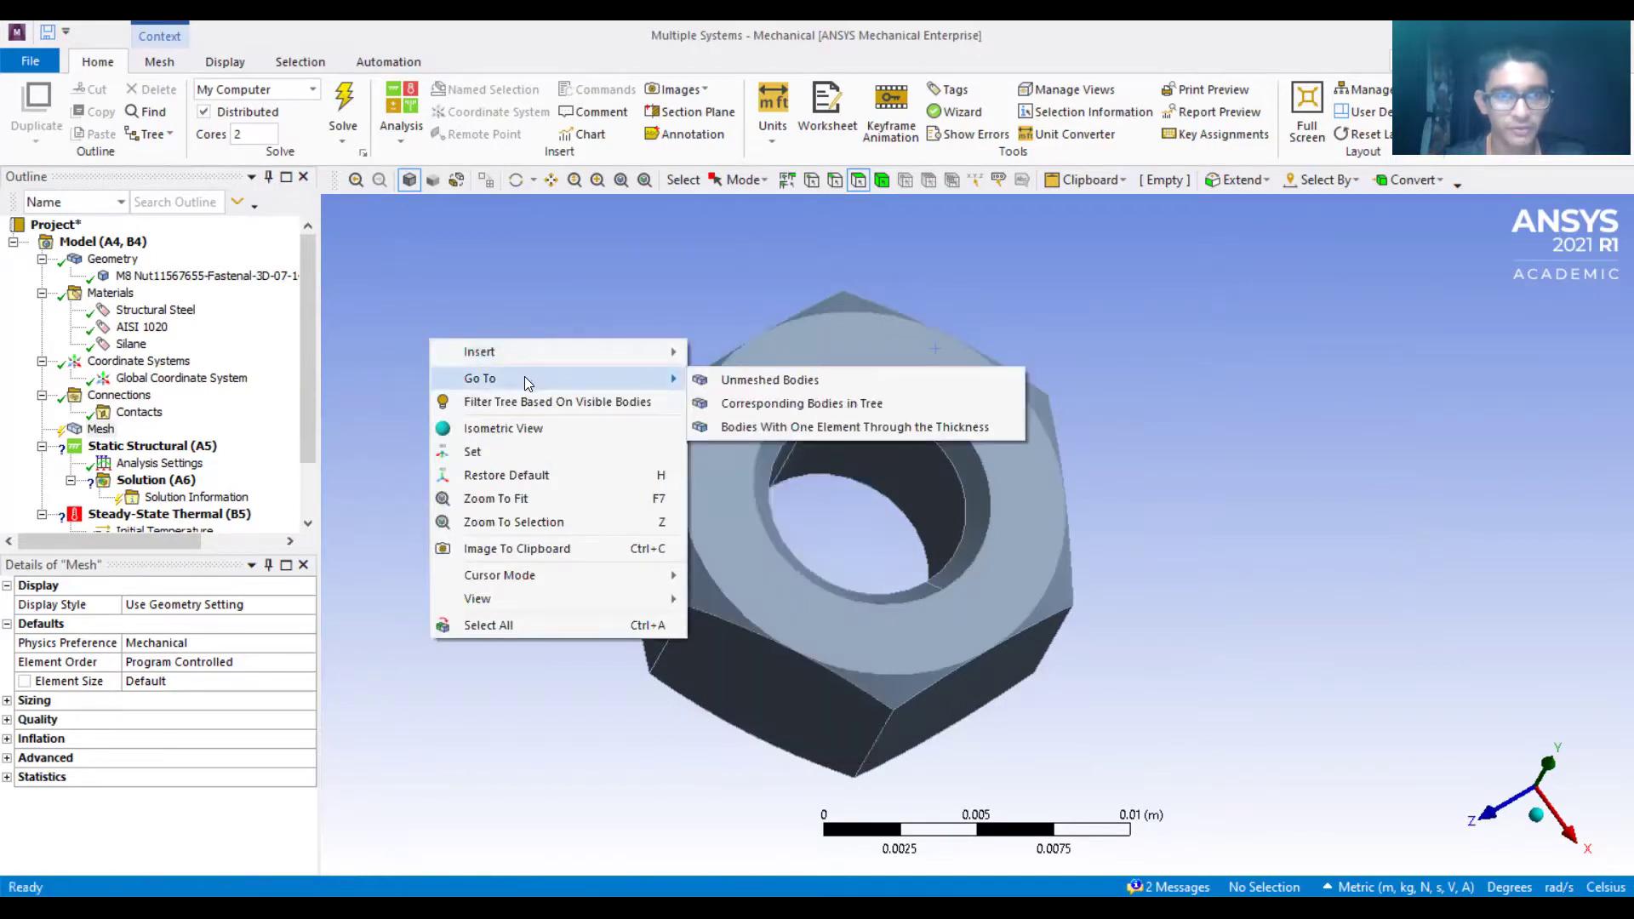
pyautogui.click(509, 434)
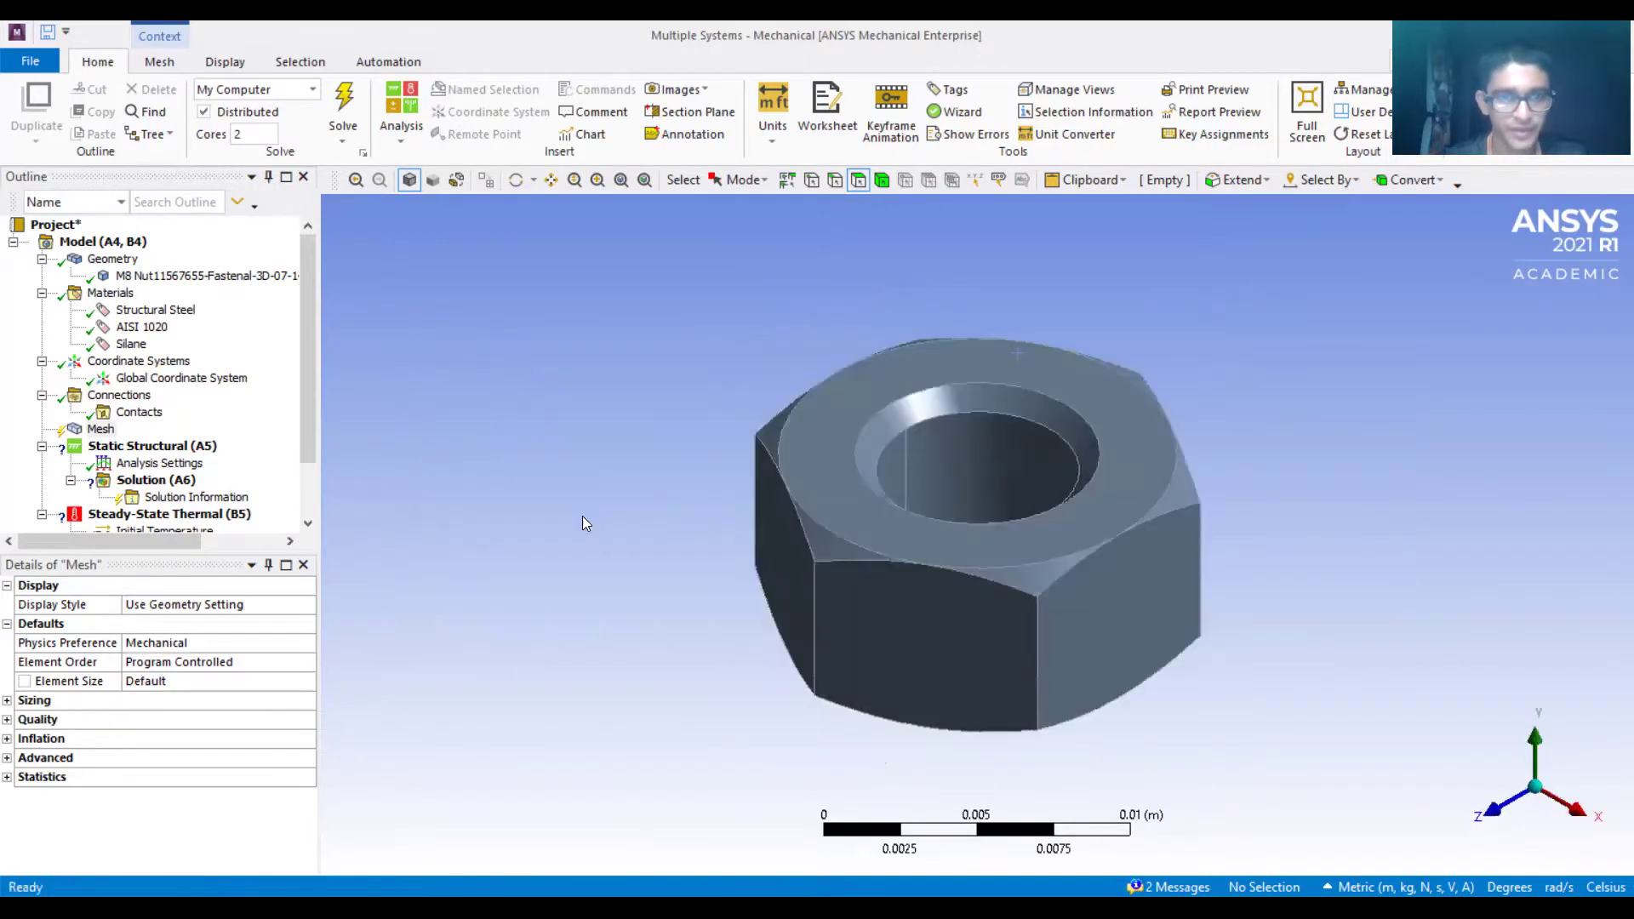
# Review the remaining context options for cursor mode and view orientation, and pan and rotate the nut.
pyautogui.rightClick(523, 376)
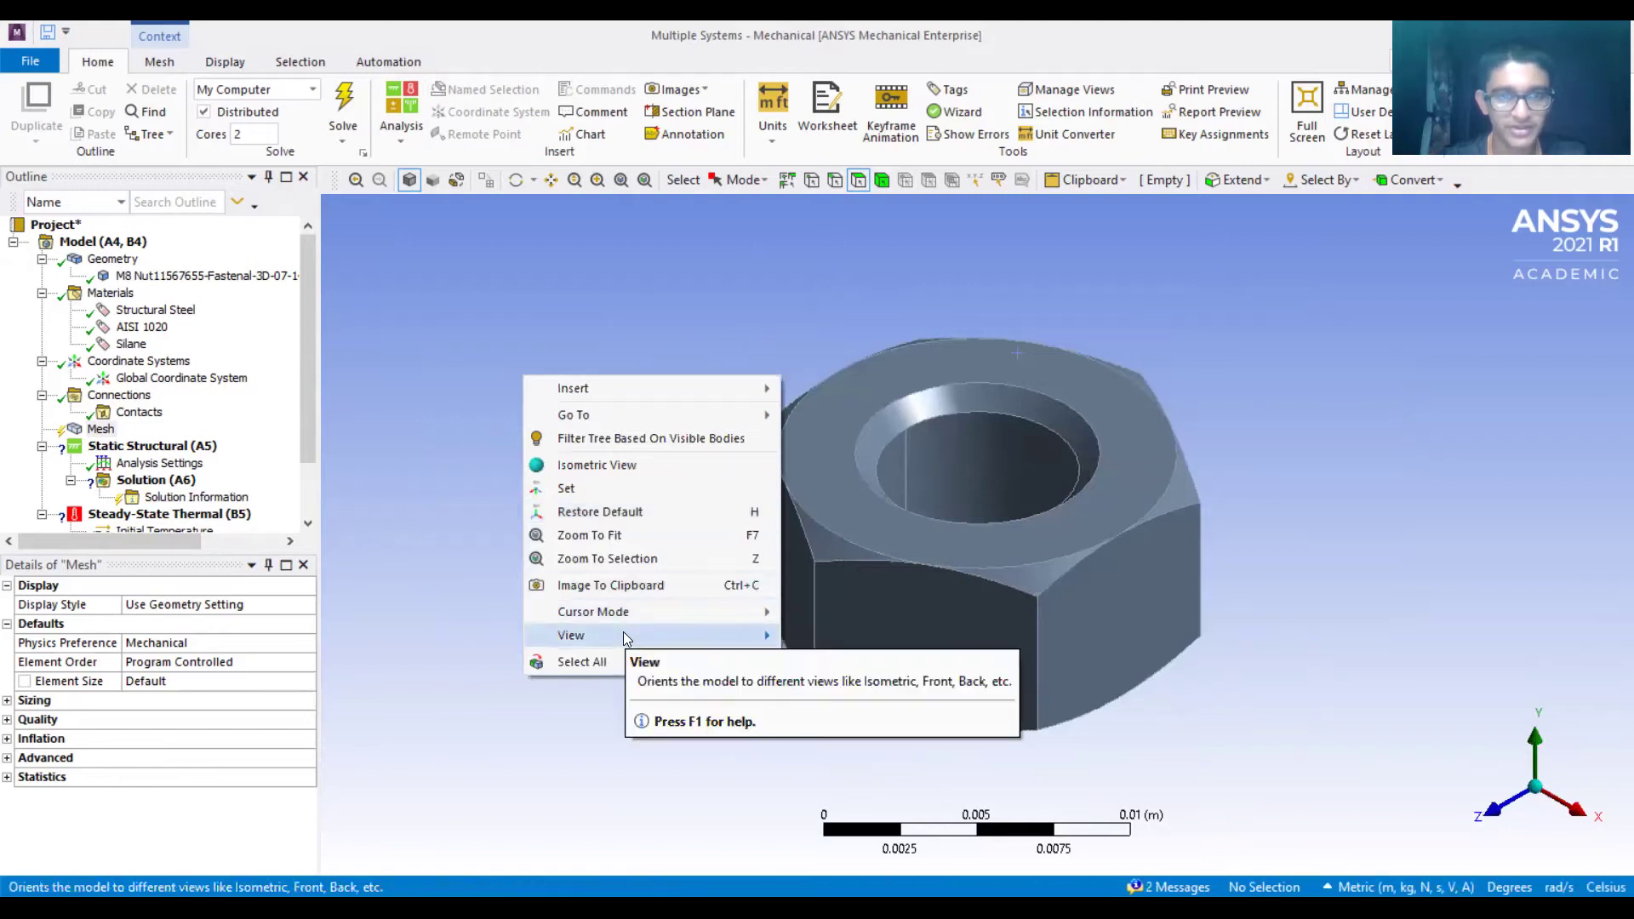
pyautogui.click(499, 302)
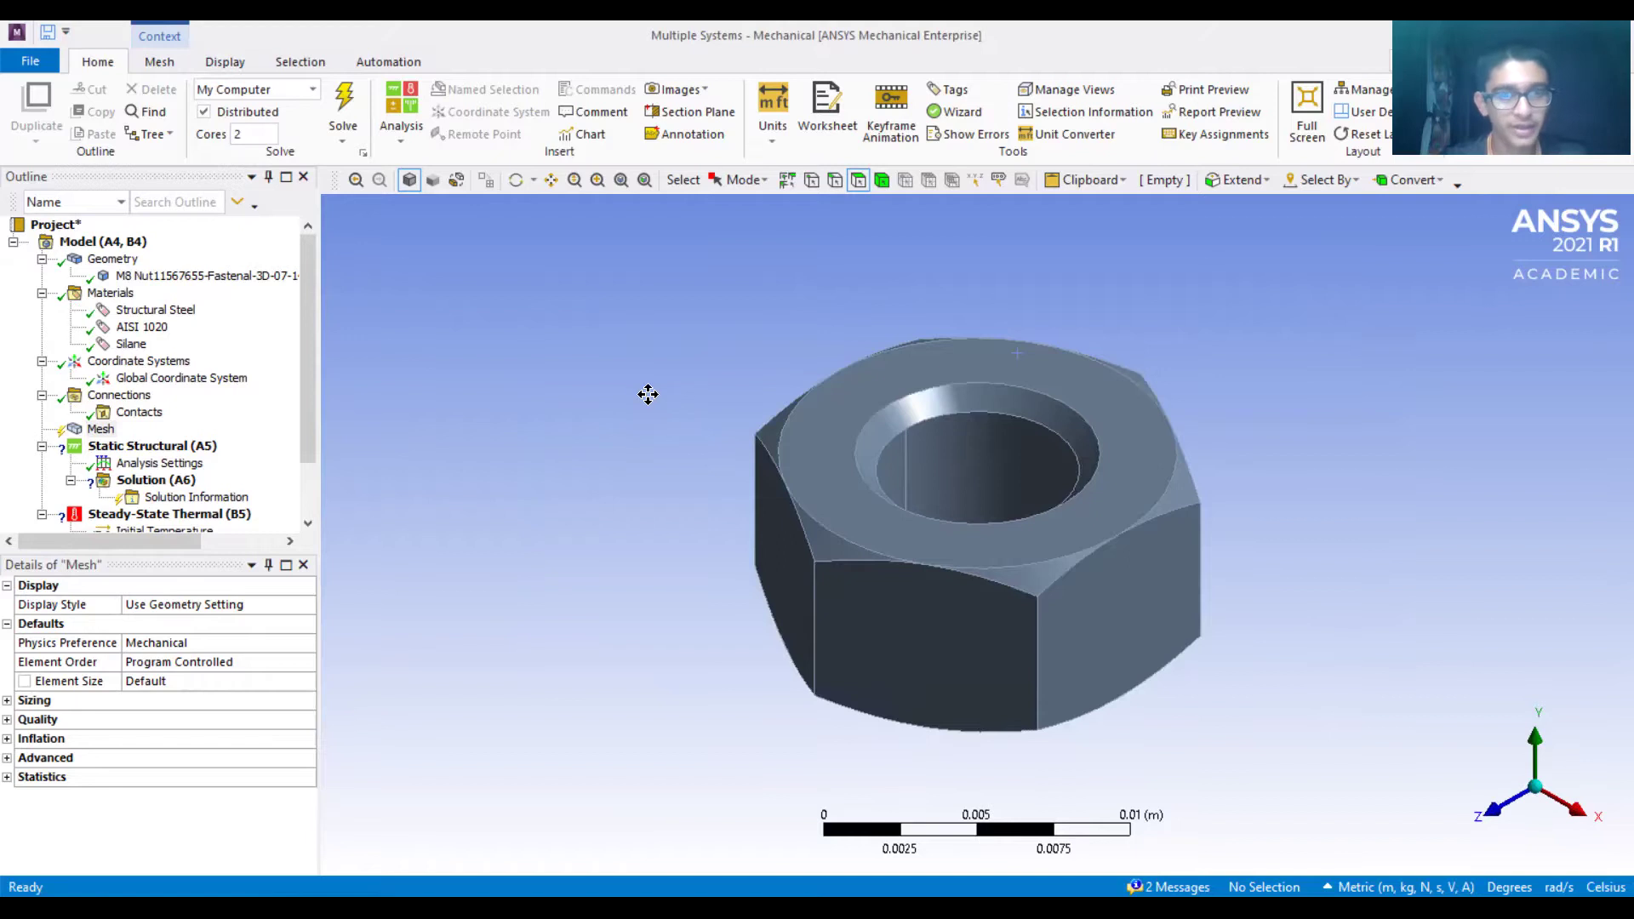
pyautogui.keyDown('ctrl'); pyautogui.moveTo(646, 394); pyautogui.dragTo(577, 376, button='middle'); pyautogui.keyUp('ctrl')
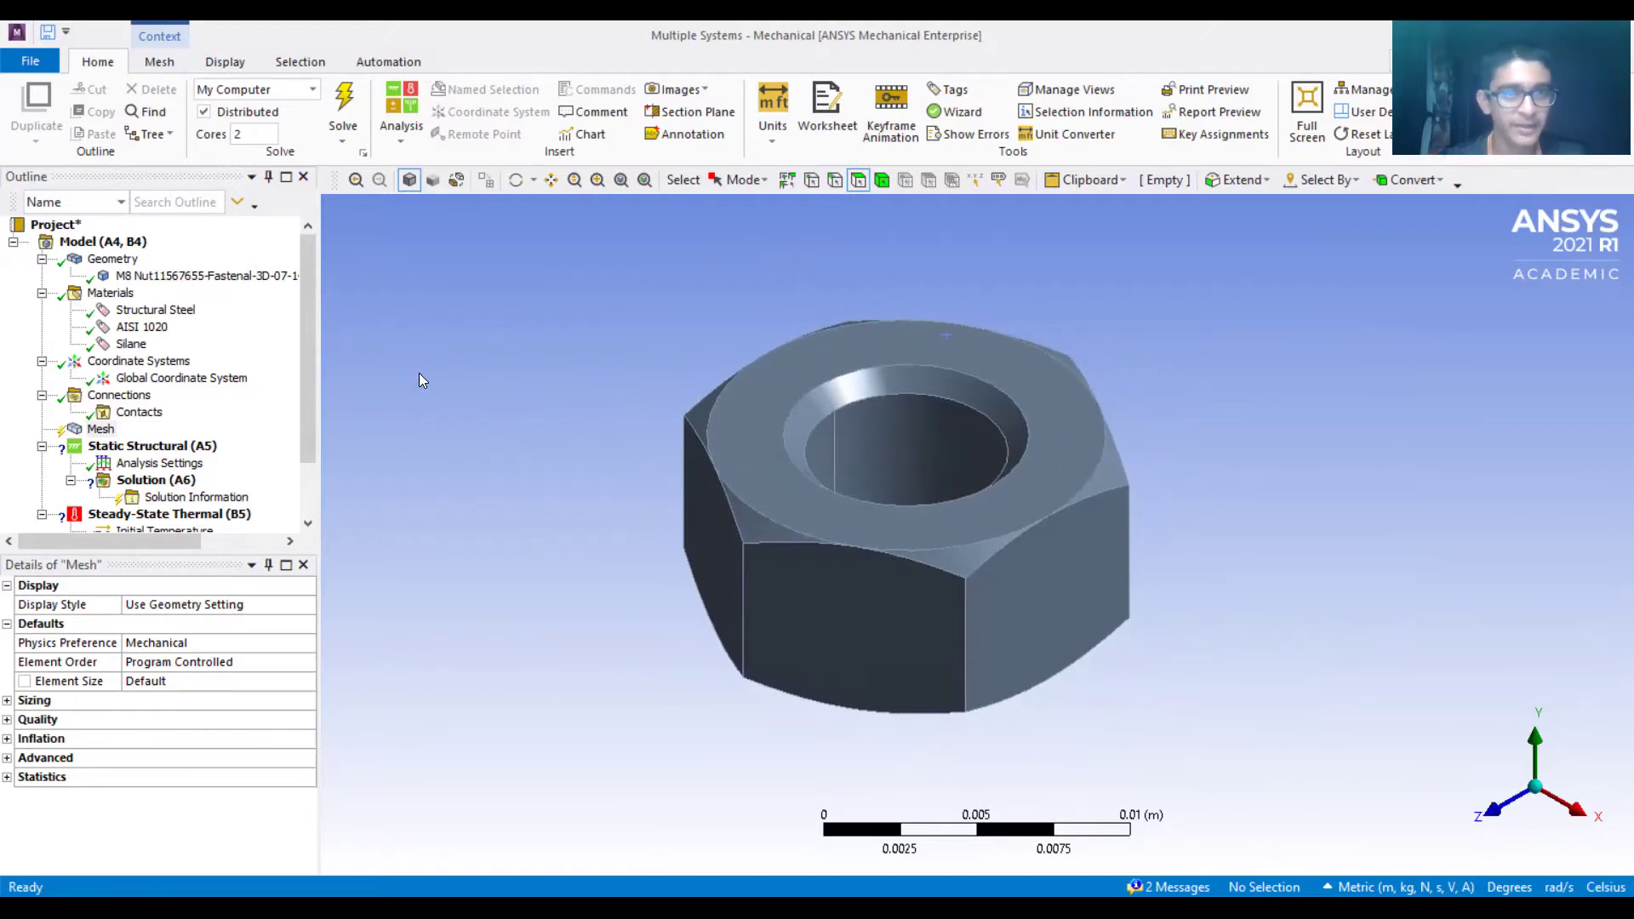
pyautogui.rightClick(469, 306)
pyautogui.click(417, 308)
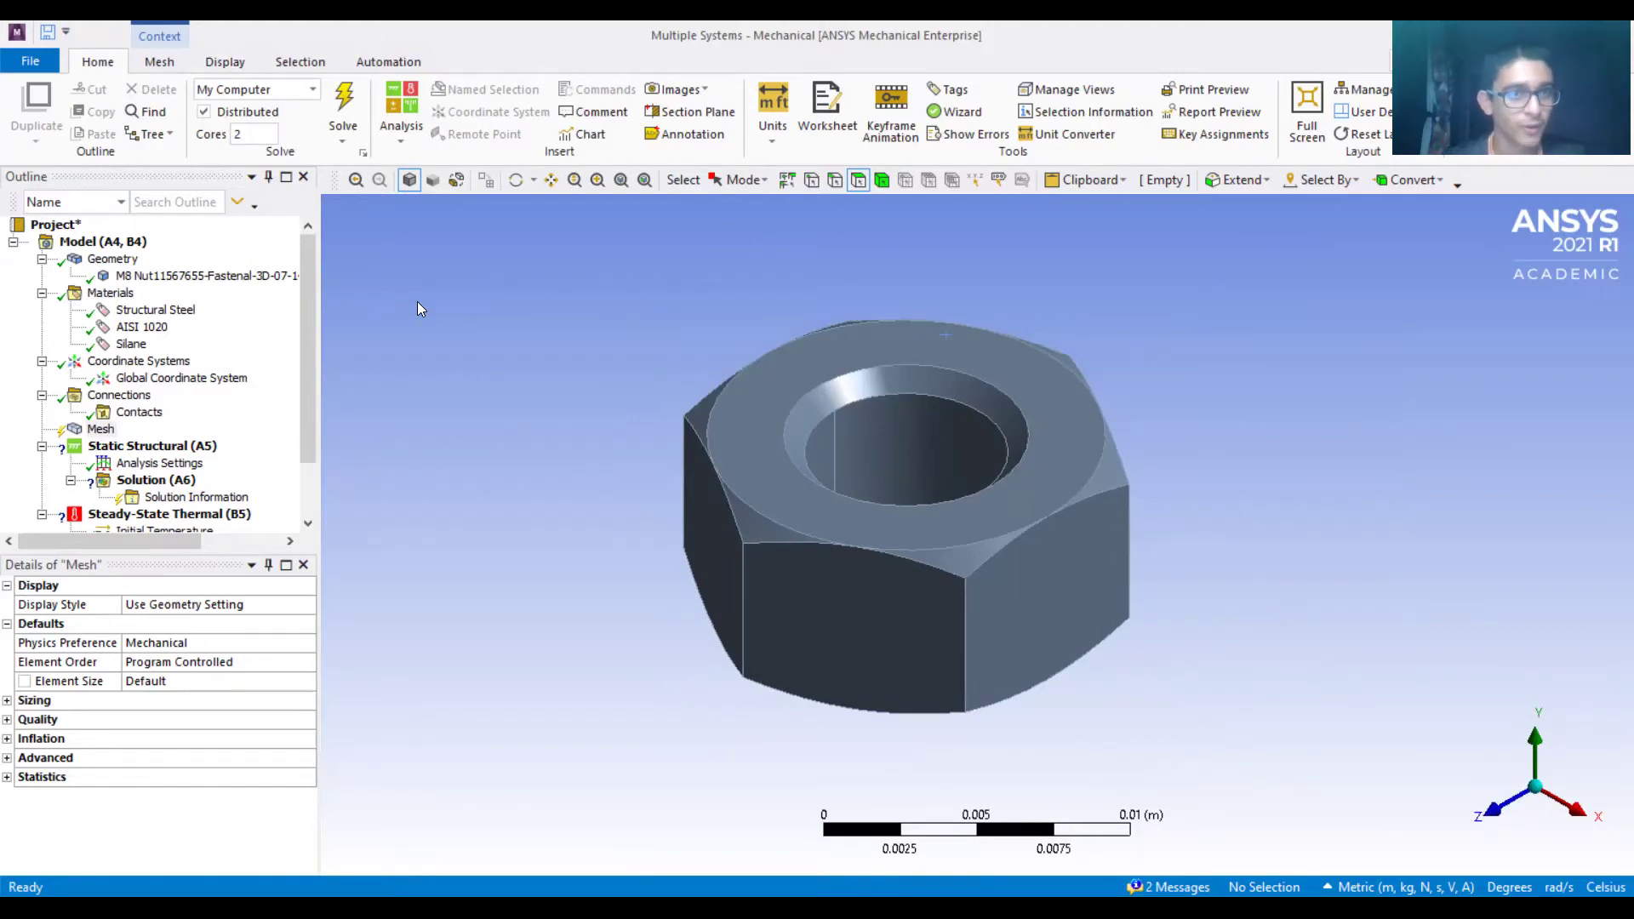
pyautogui.moveTo(550, 405); pyautogui.dragTo(570, 444, button='middle')
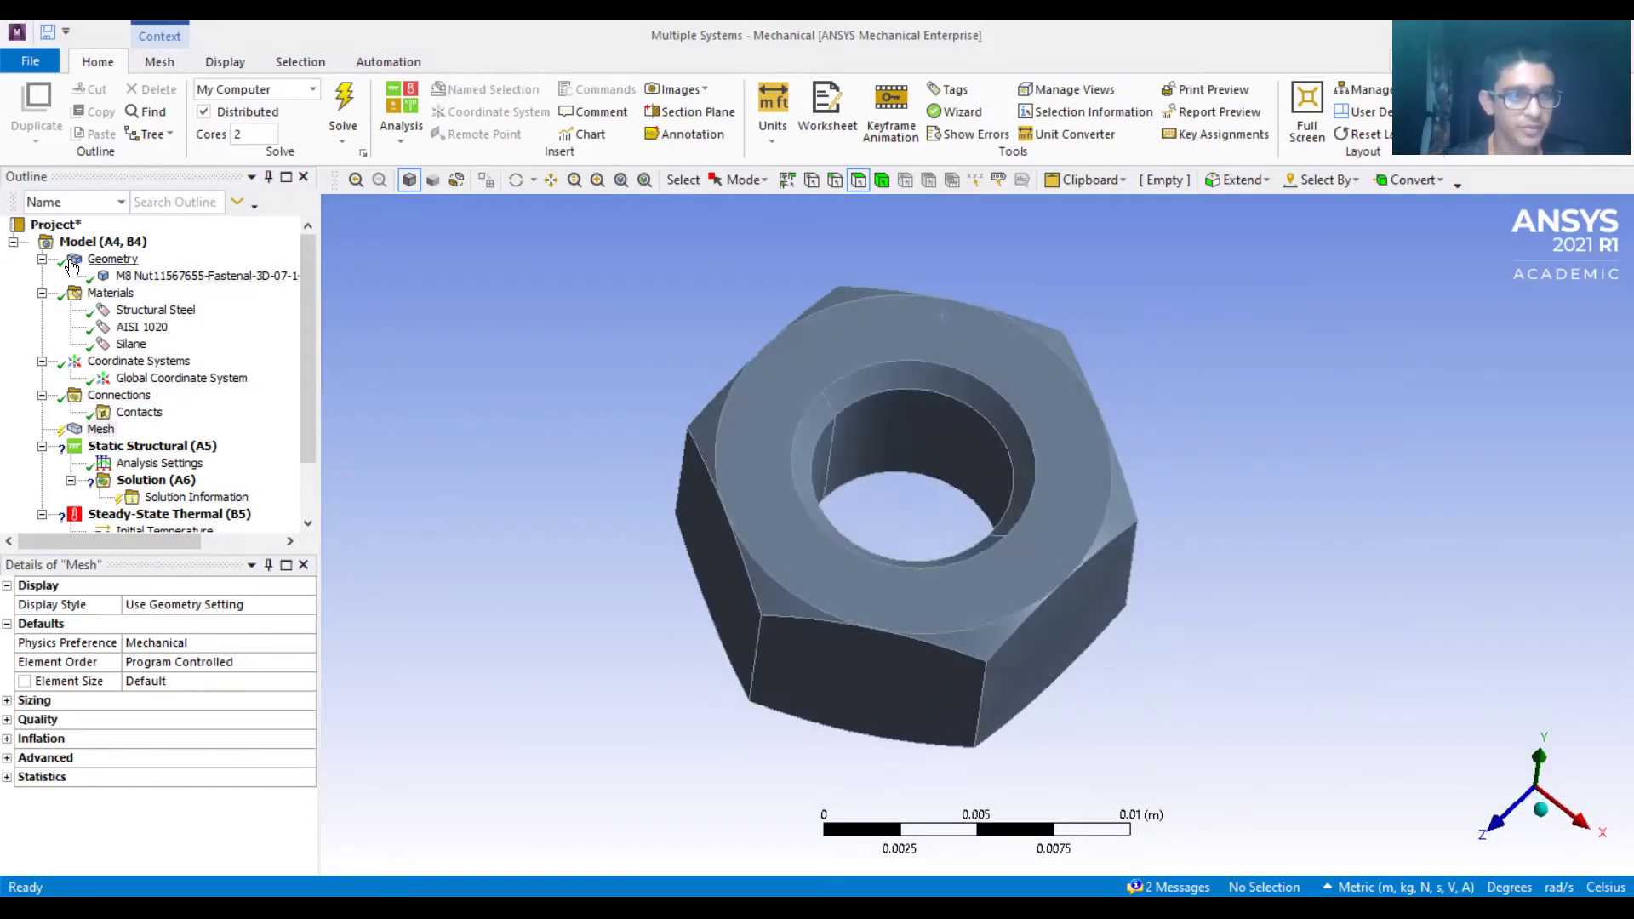